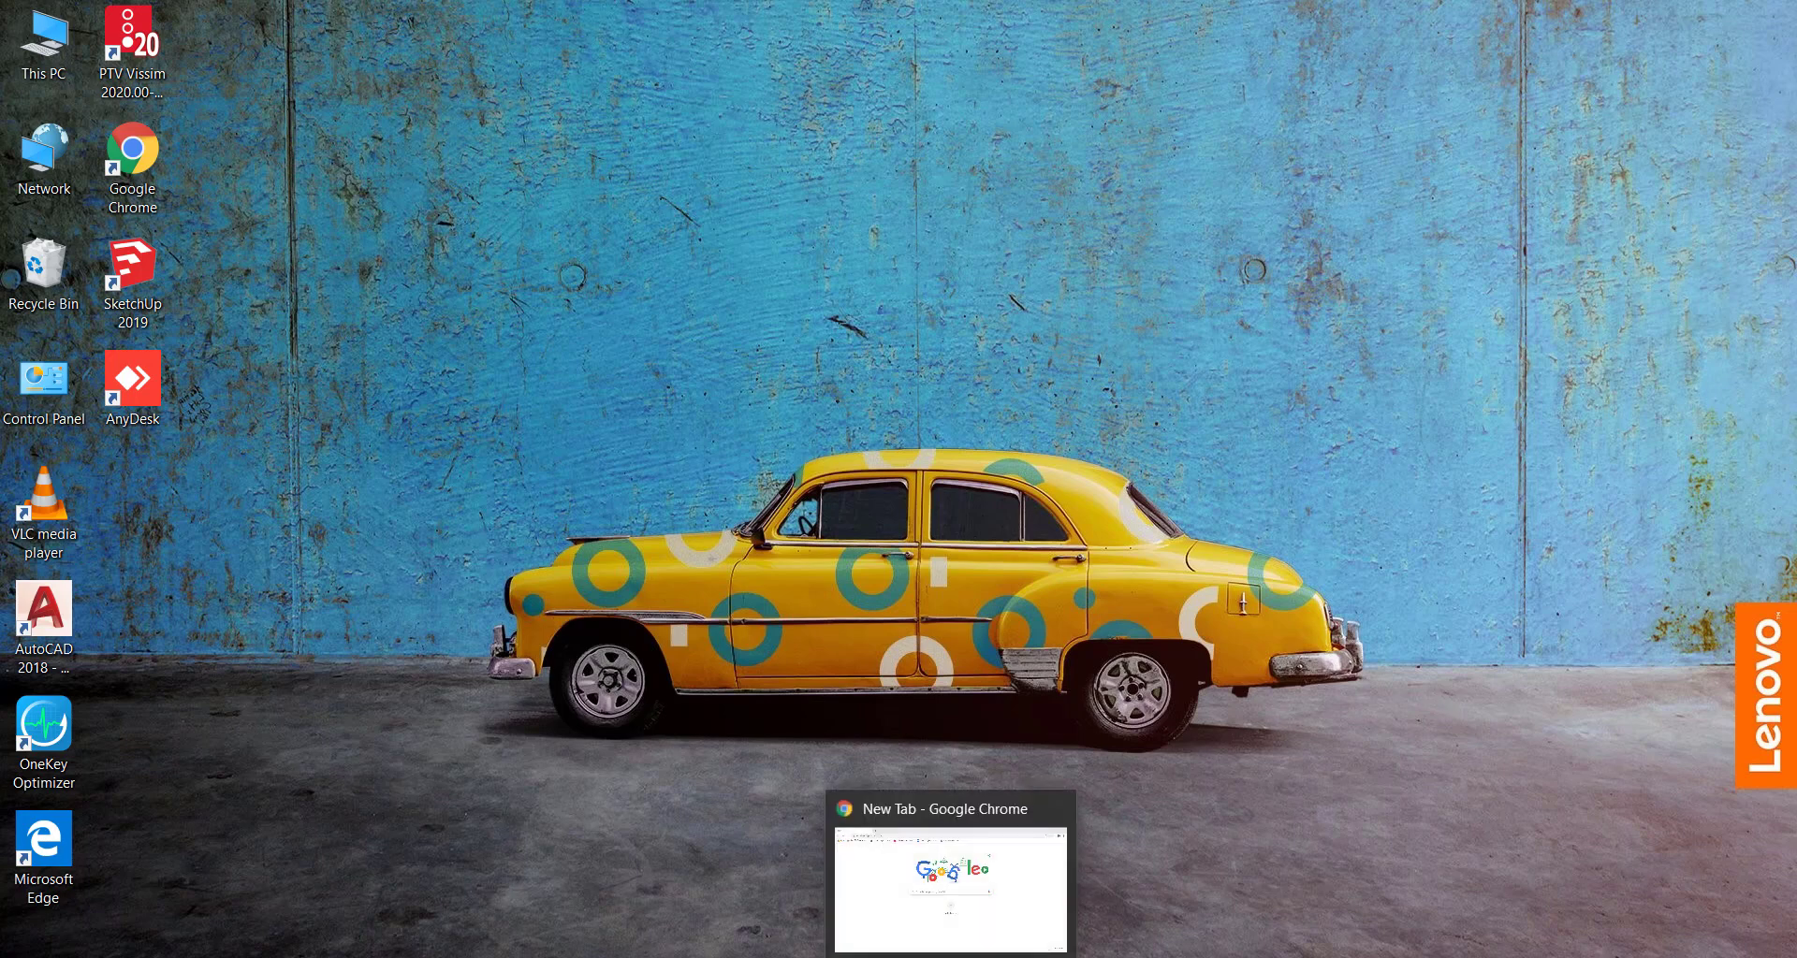
Search Google for 'vissim student version' and open the PTV Academics Programme | PTV Group result.
left_click(1034, 925)
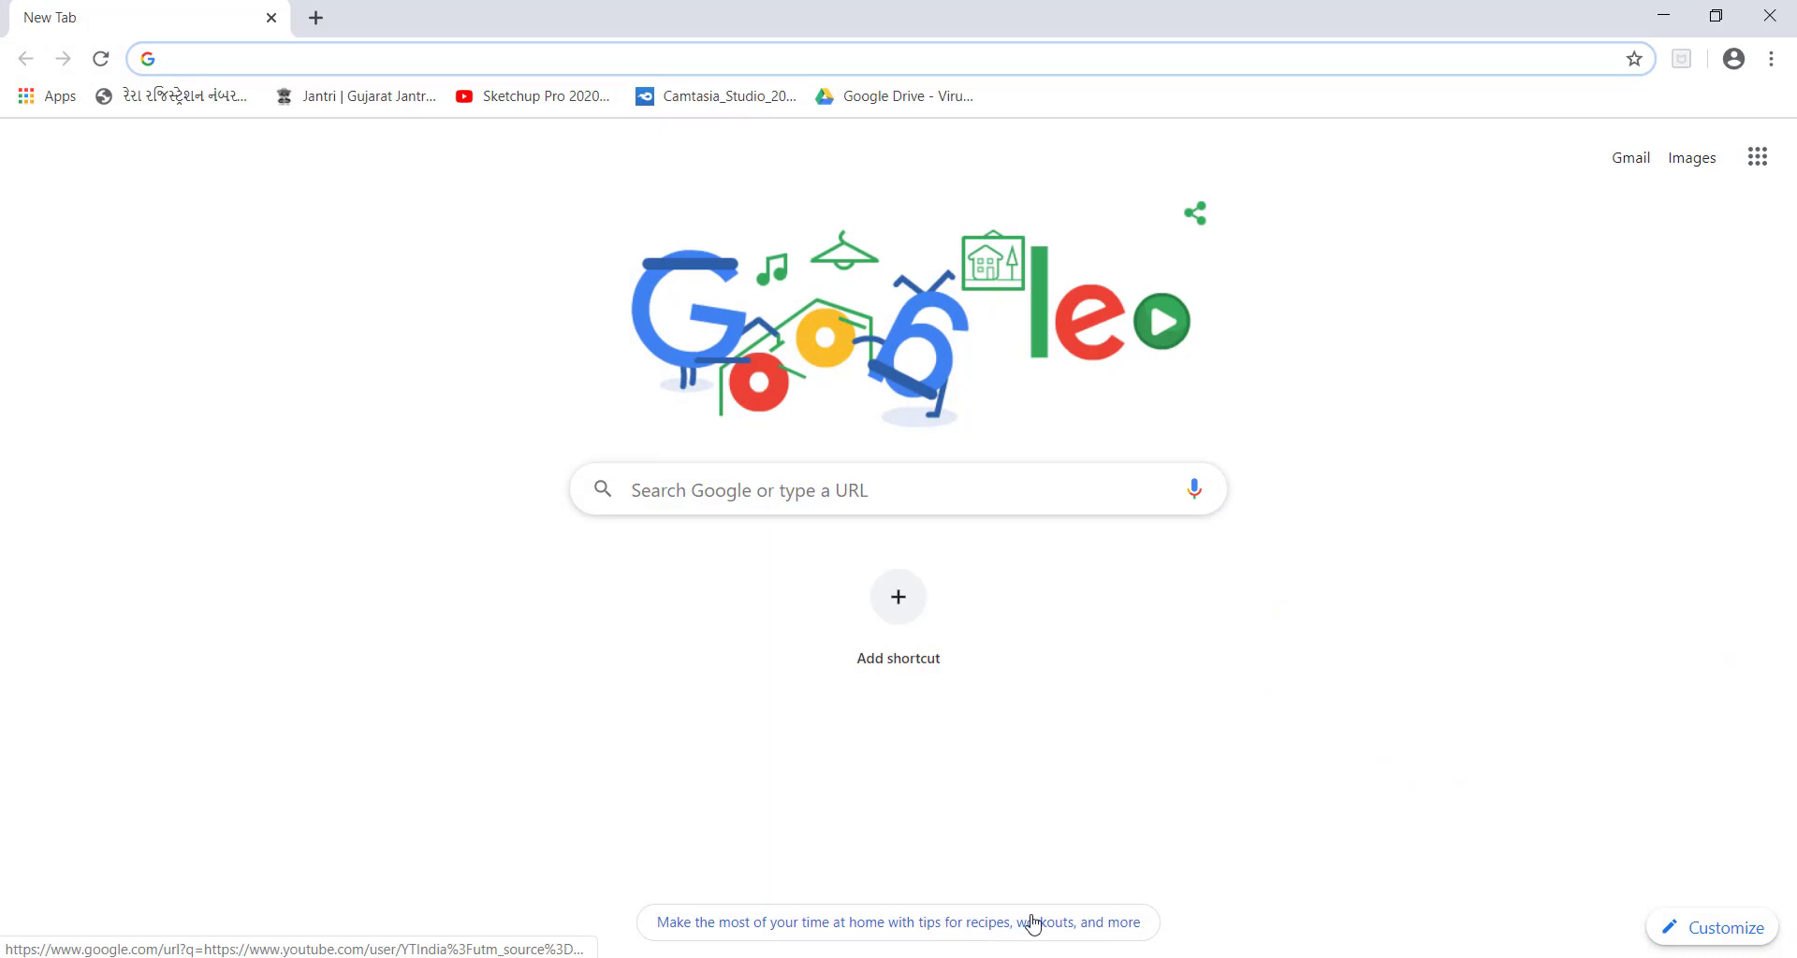
type("vissi")
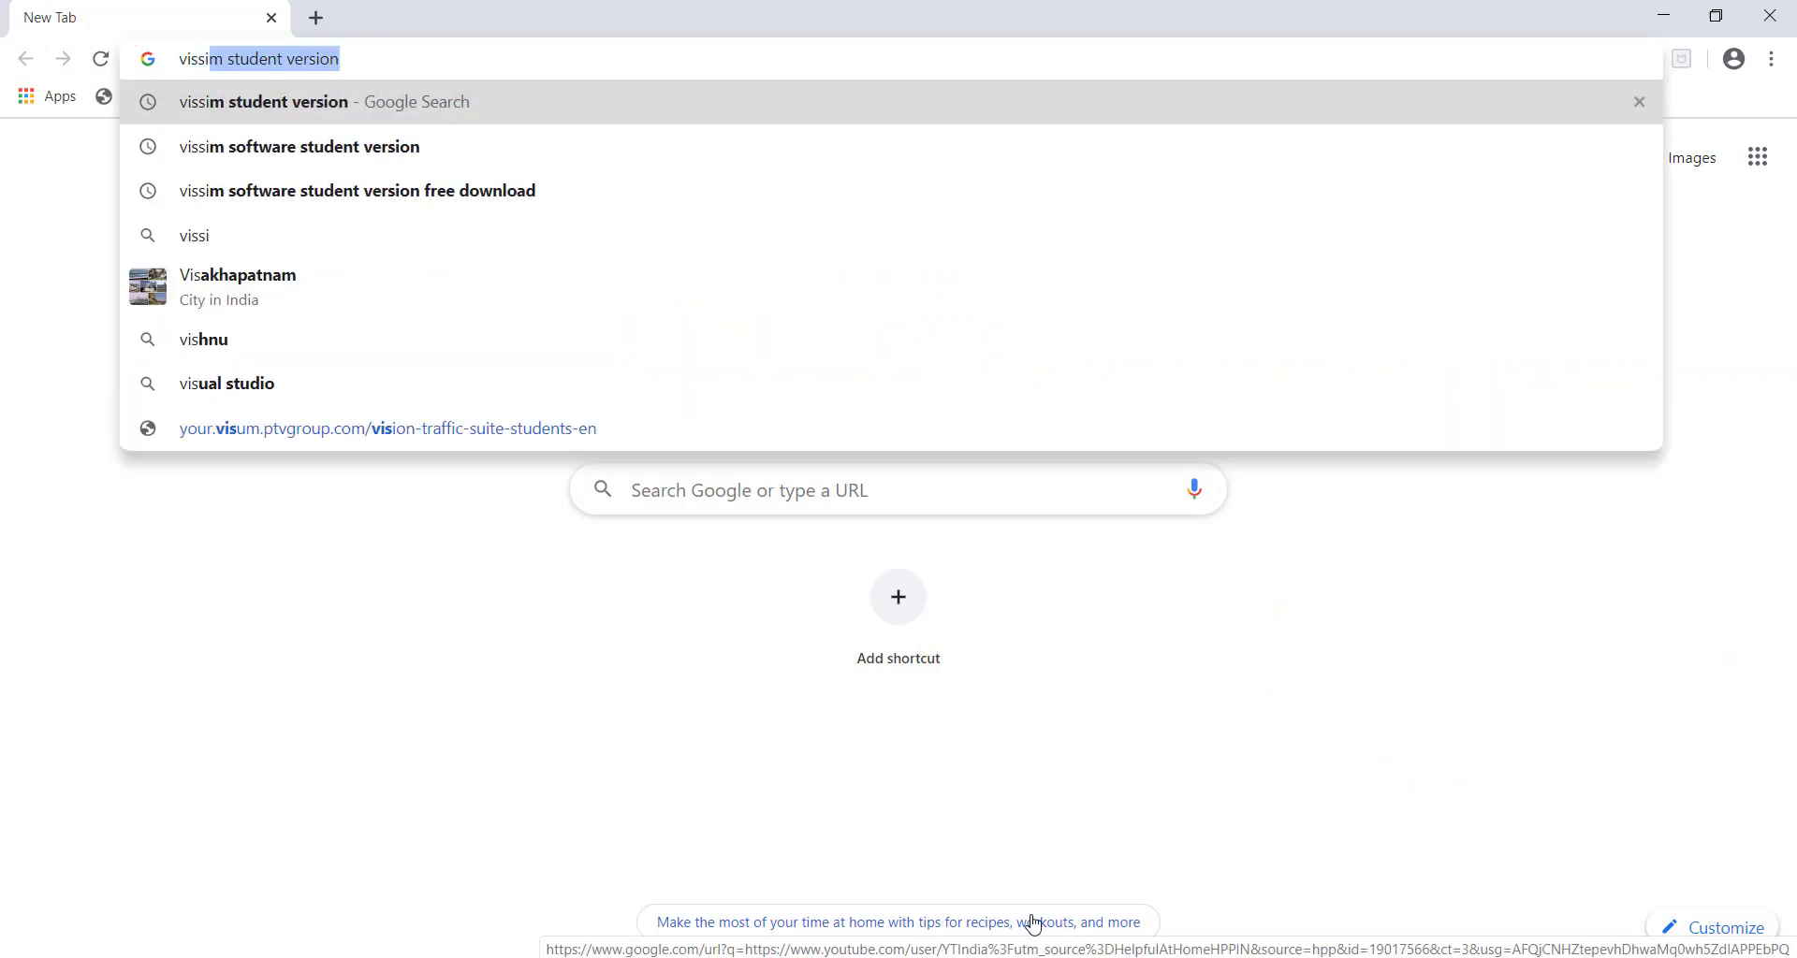
key("Return")
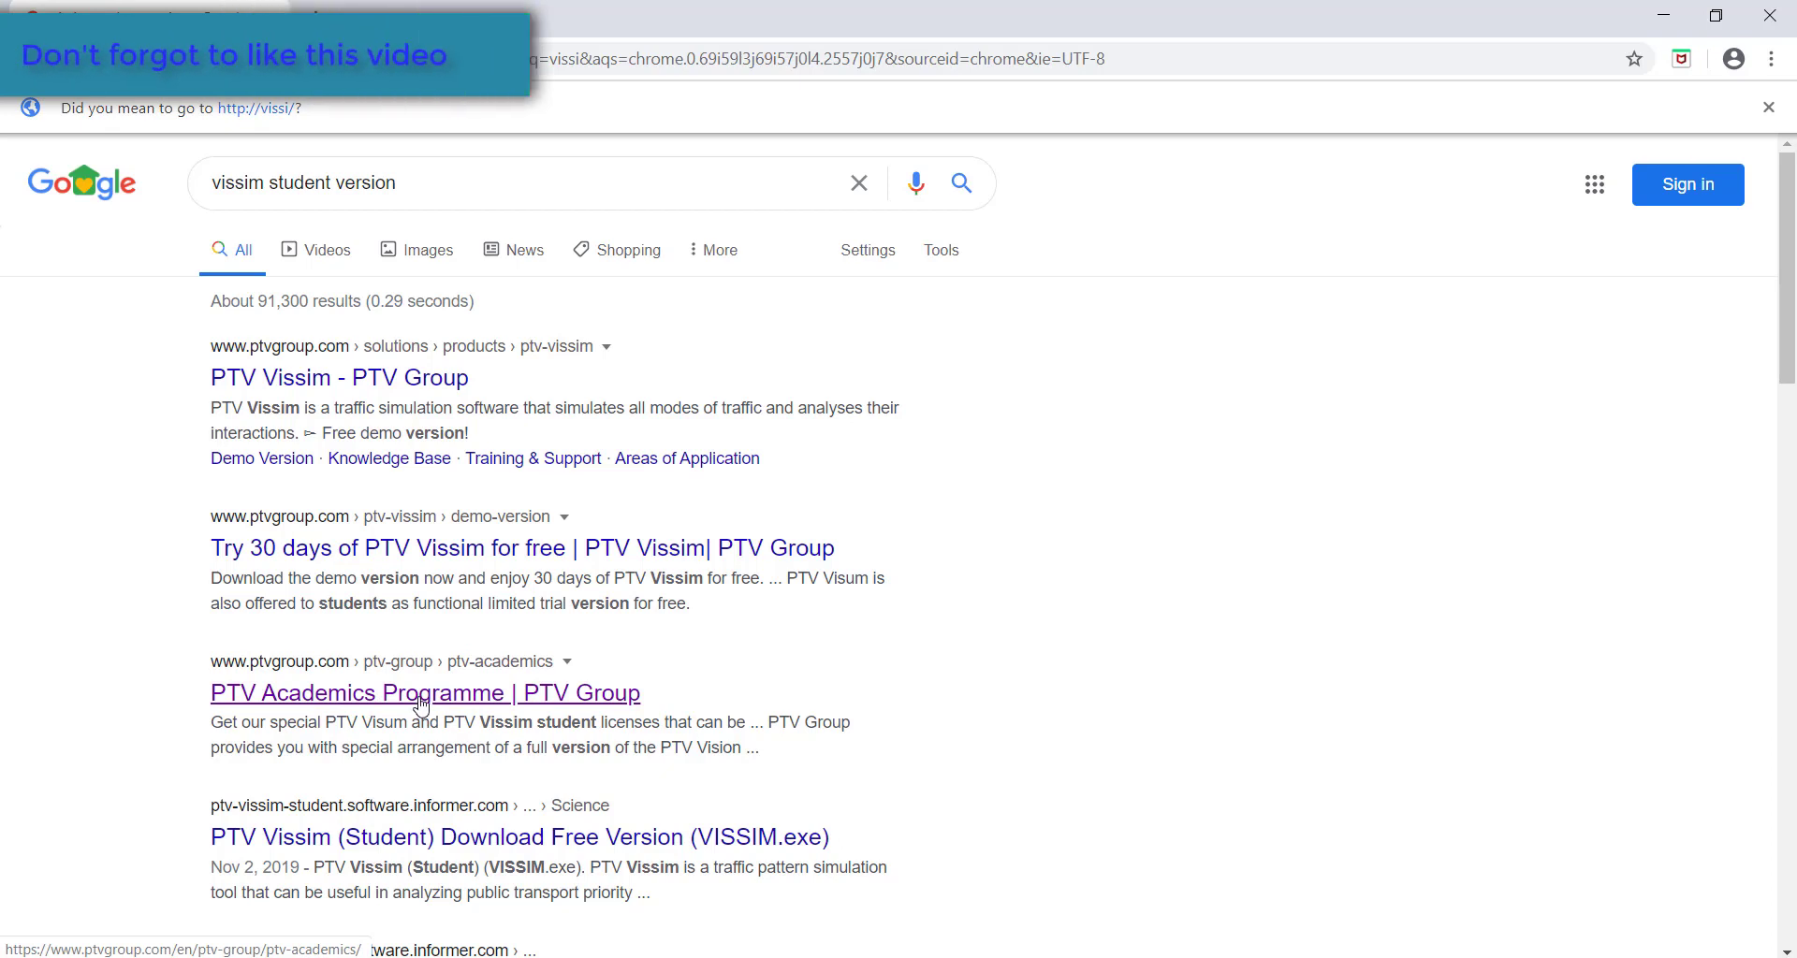
left_click(420, 709)
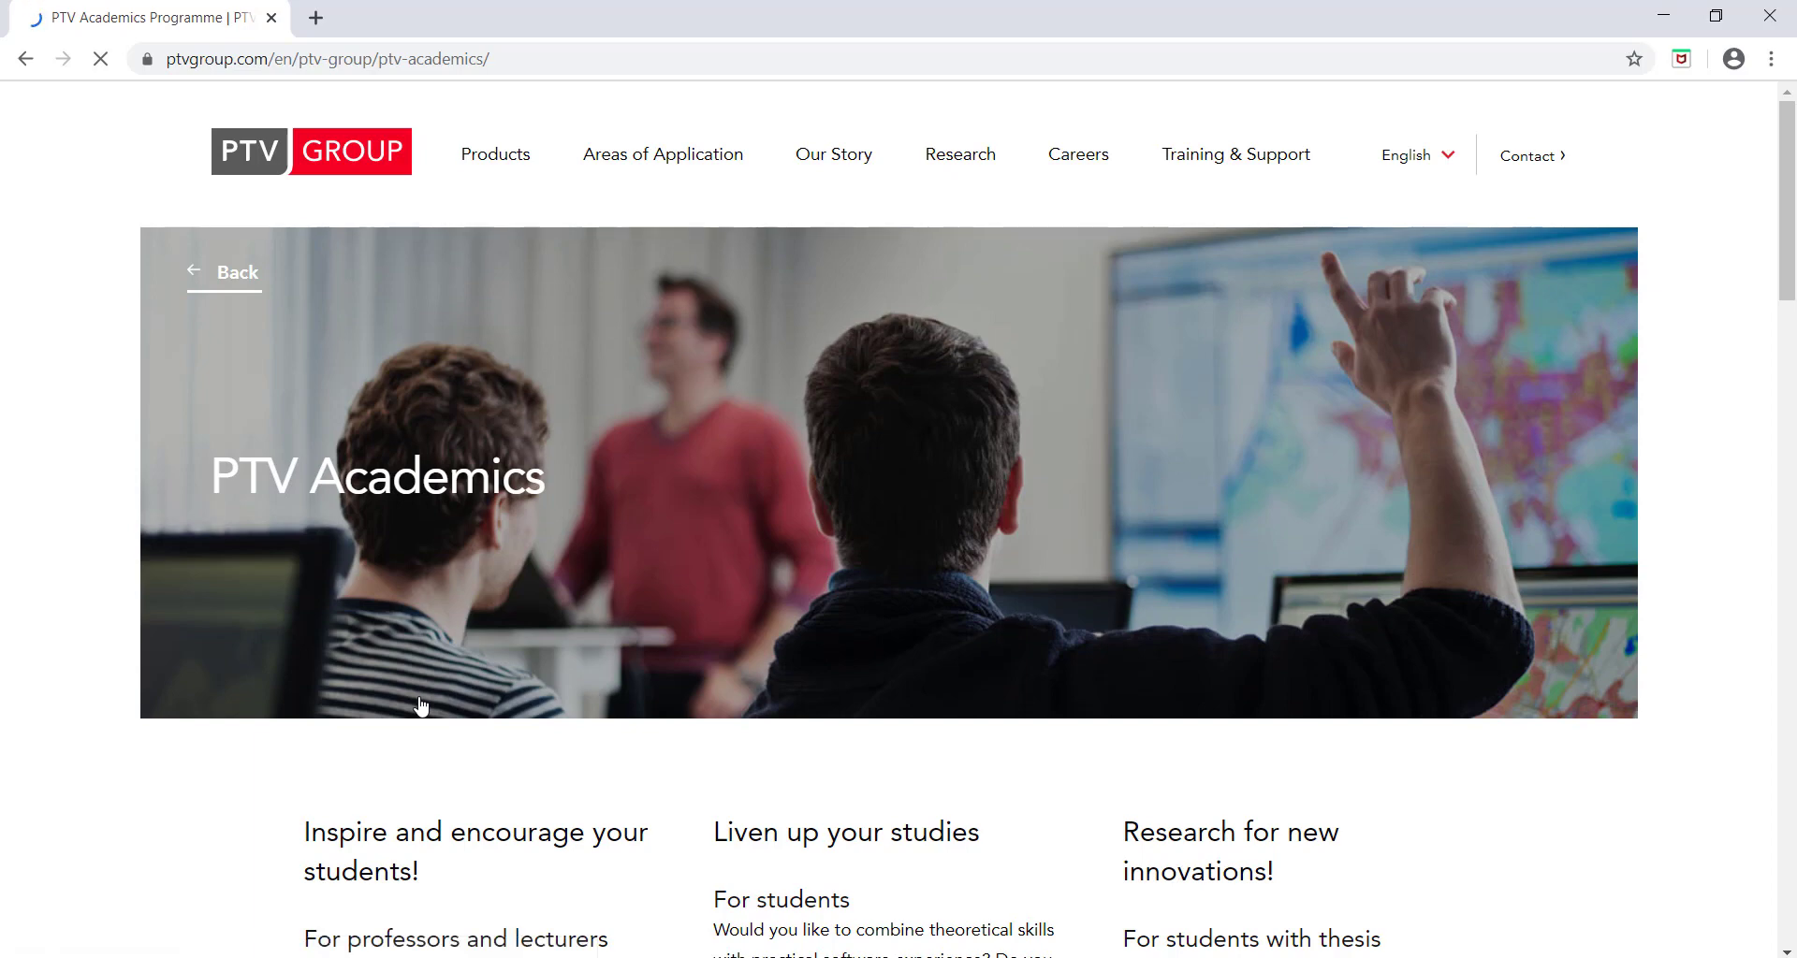
Go to the student license download page and reach the download request form.
scroll(782, 633, "down", 5)
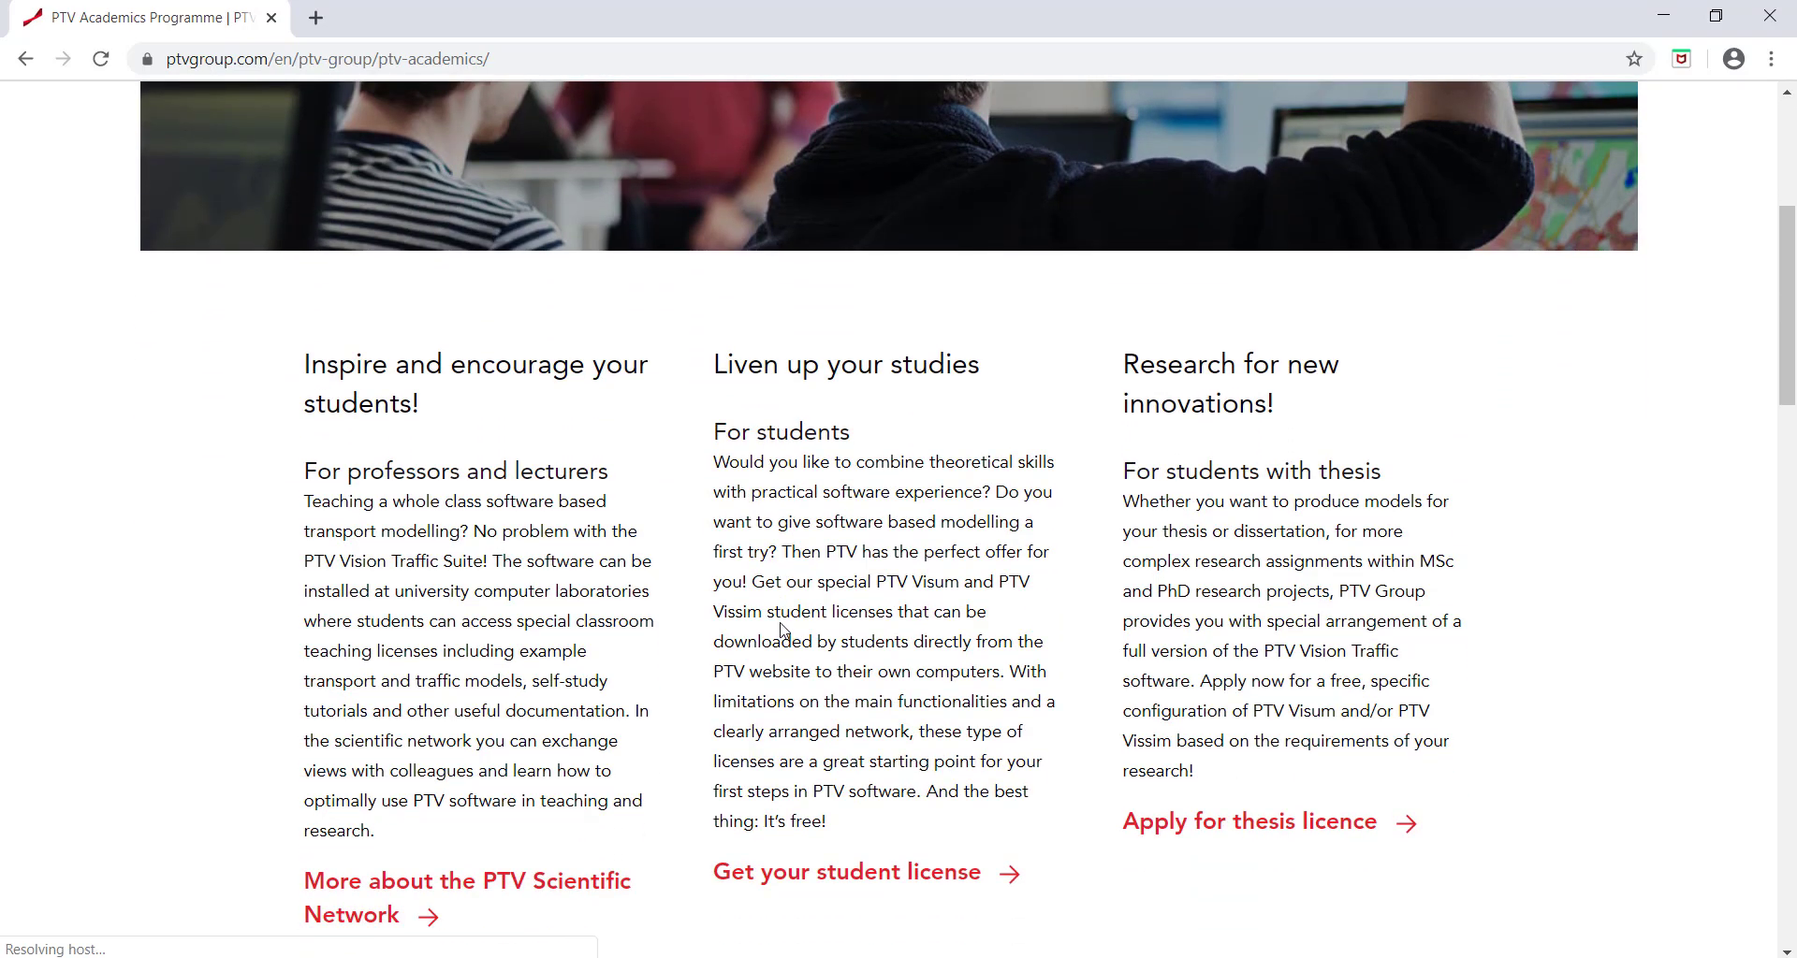
scroll(783, 633, "down", 1)
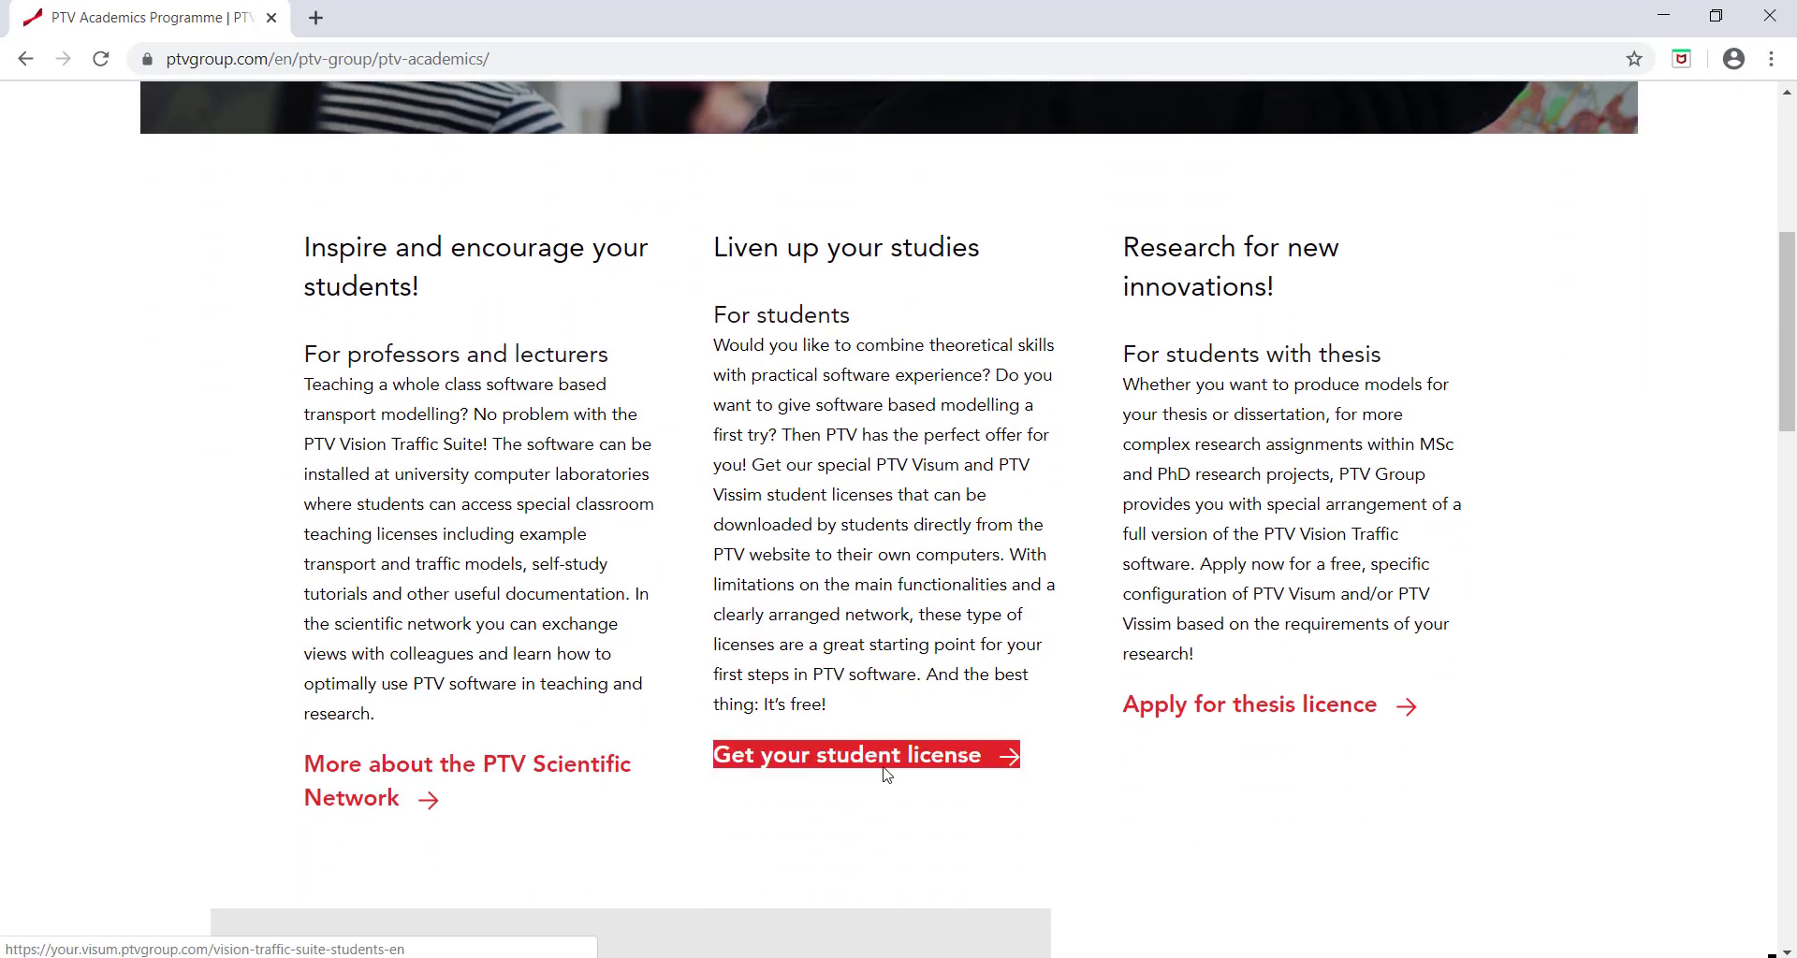
left_click(885, 759)
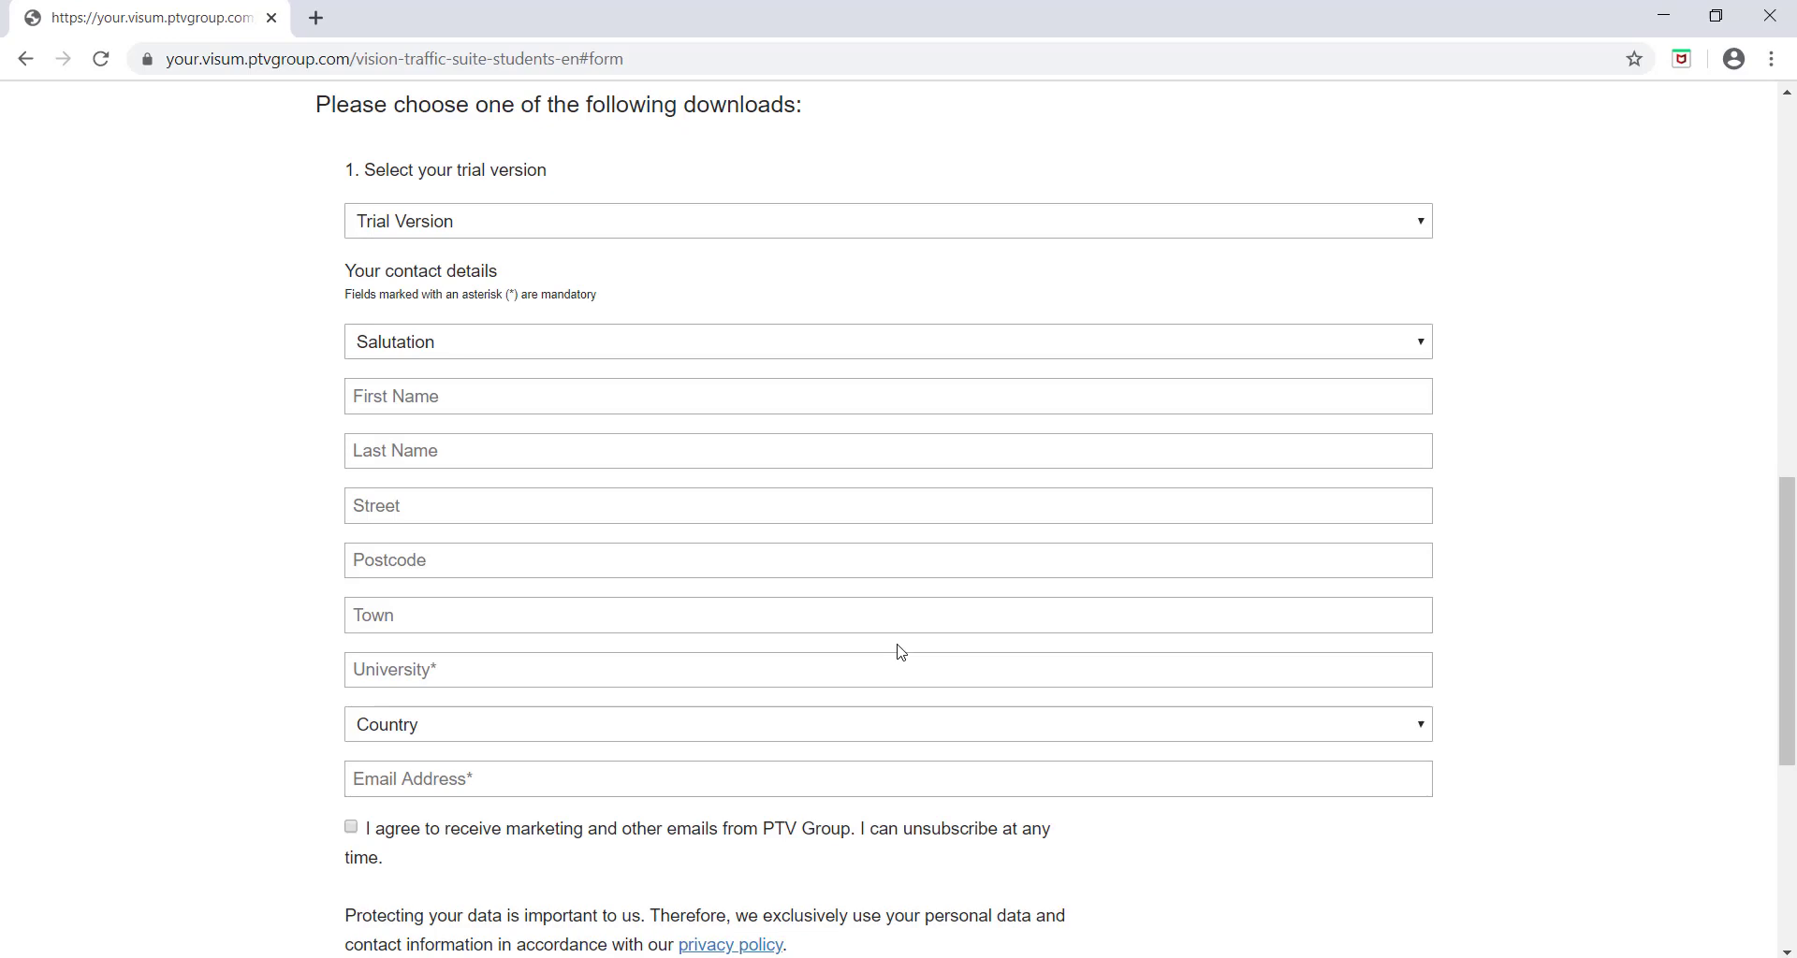
left_click(26, 59)
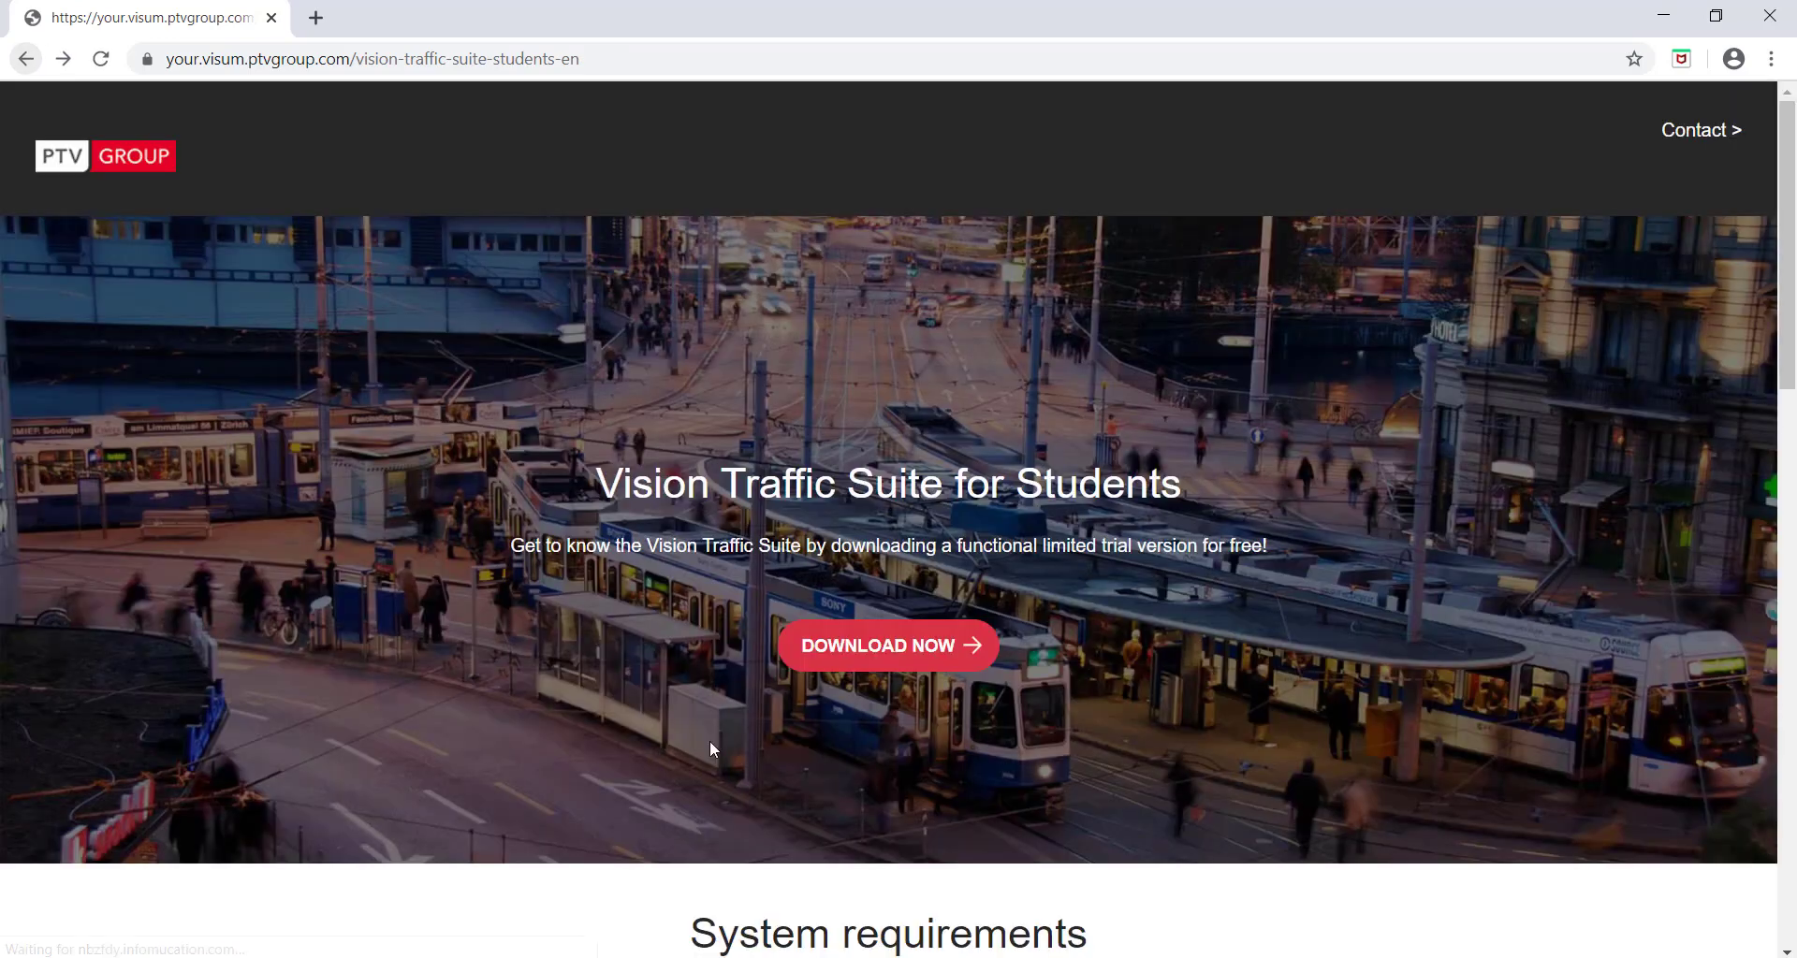
left_click(842, 648)
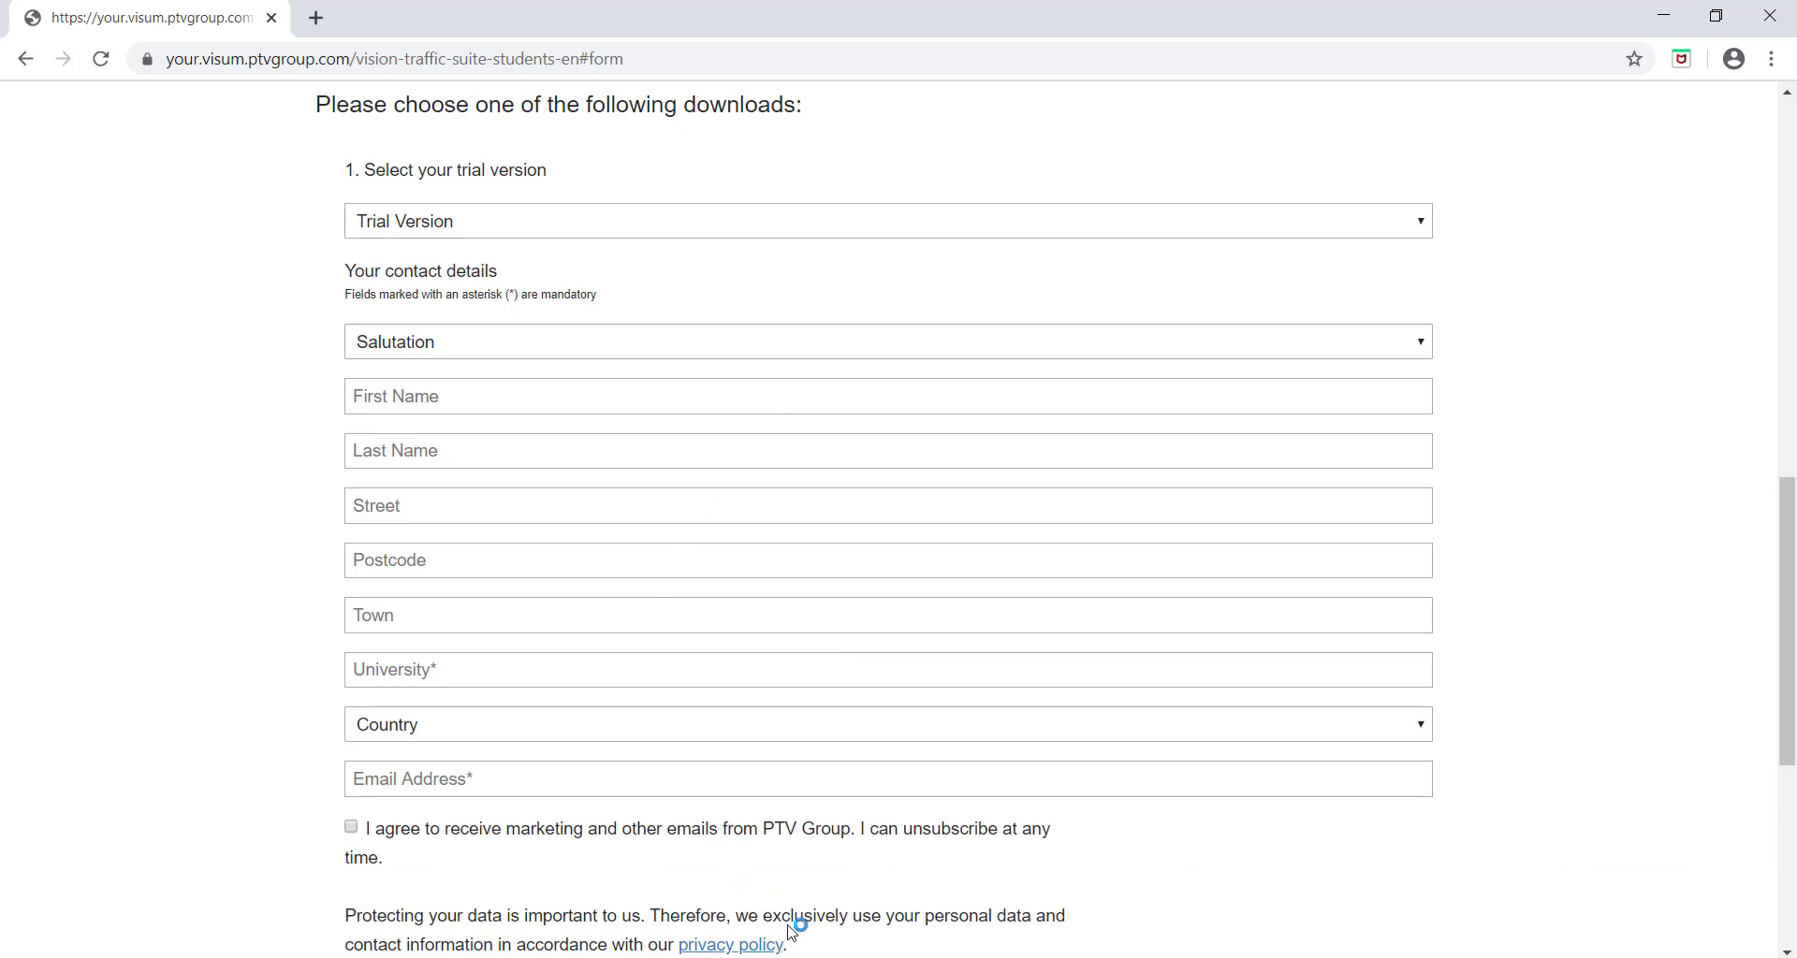
Choose PTV Vissim 2020 as the trial version in the download form.
left_click(776, 222)
left_click(660, 269)
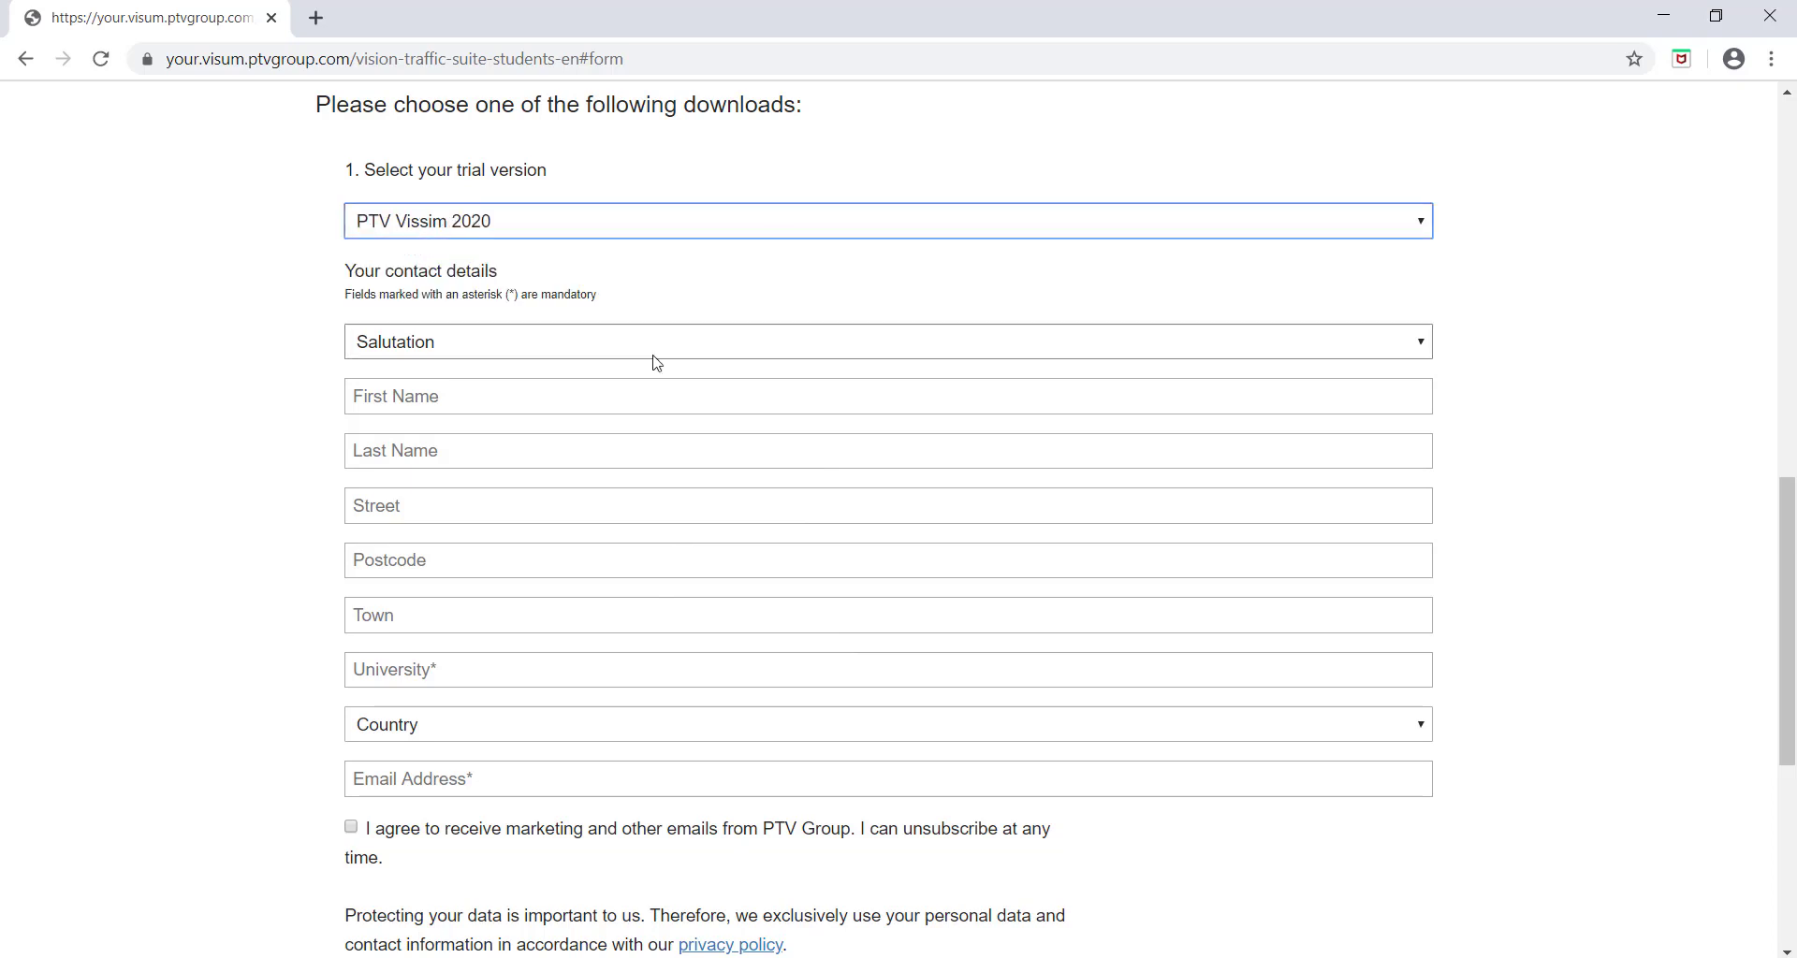
left_click(635, 234)
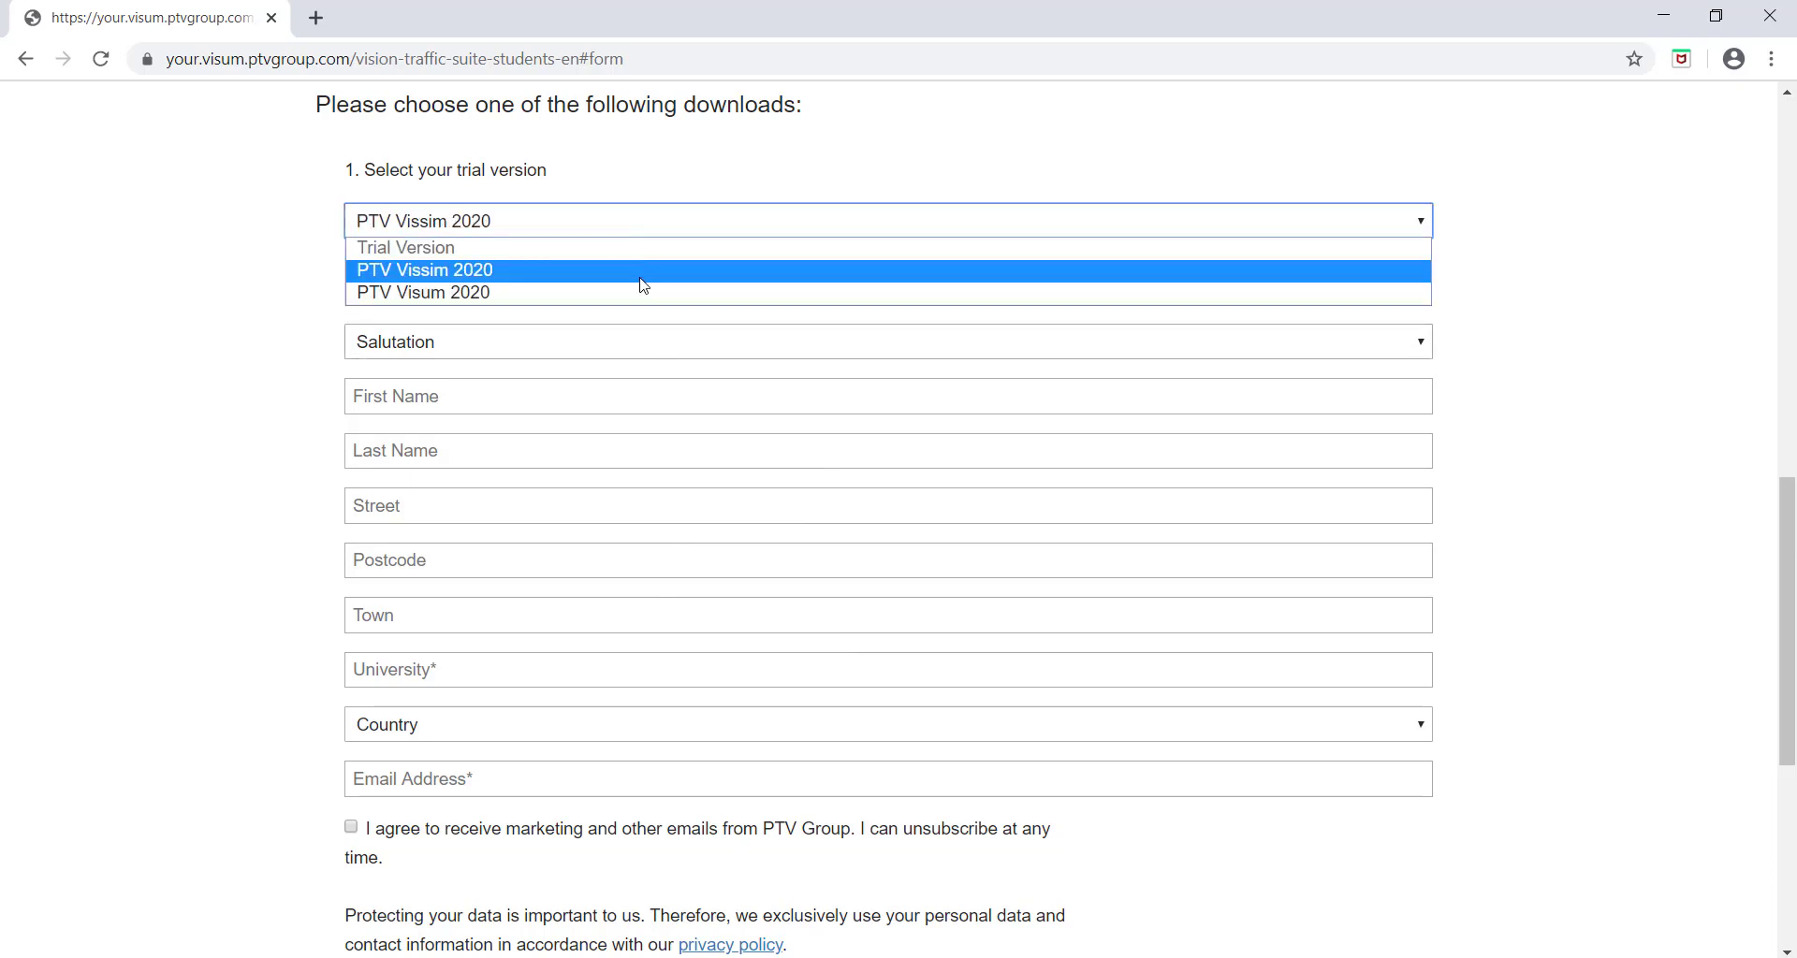
left_click(642, 276)
left_click(636, 238)
left_click(623, 279)
Pick Mr as the salutation, submit the download request, and close Chrome.
left_click(602, 343)
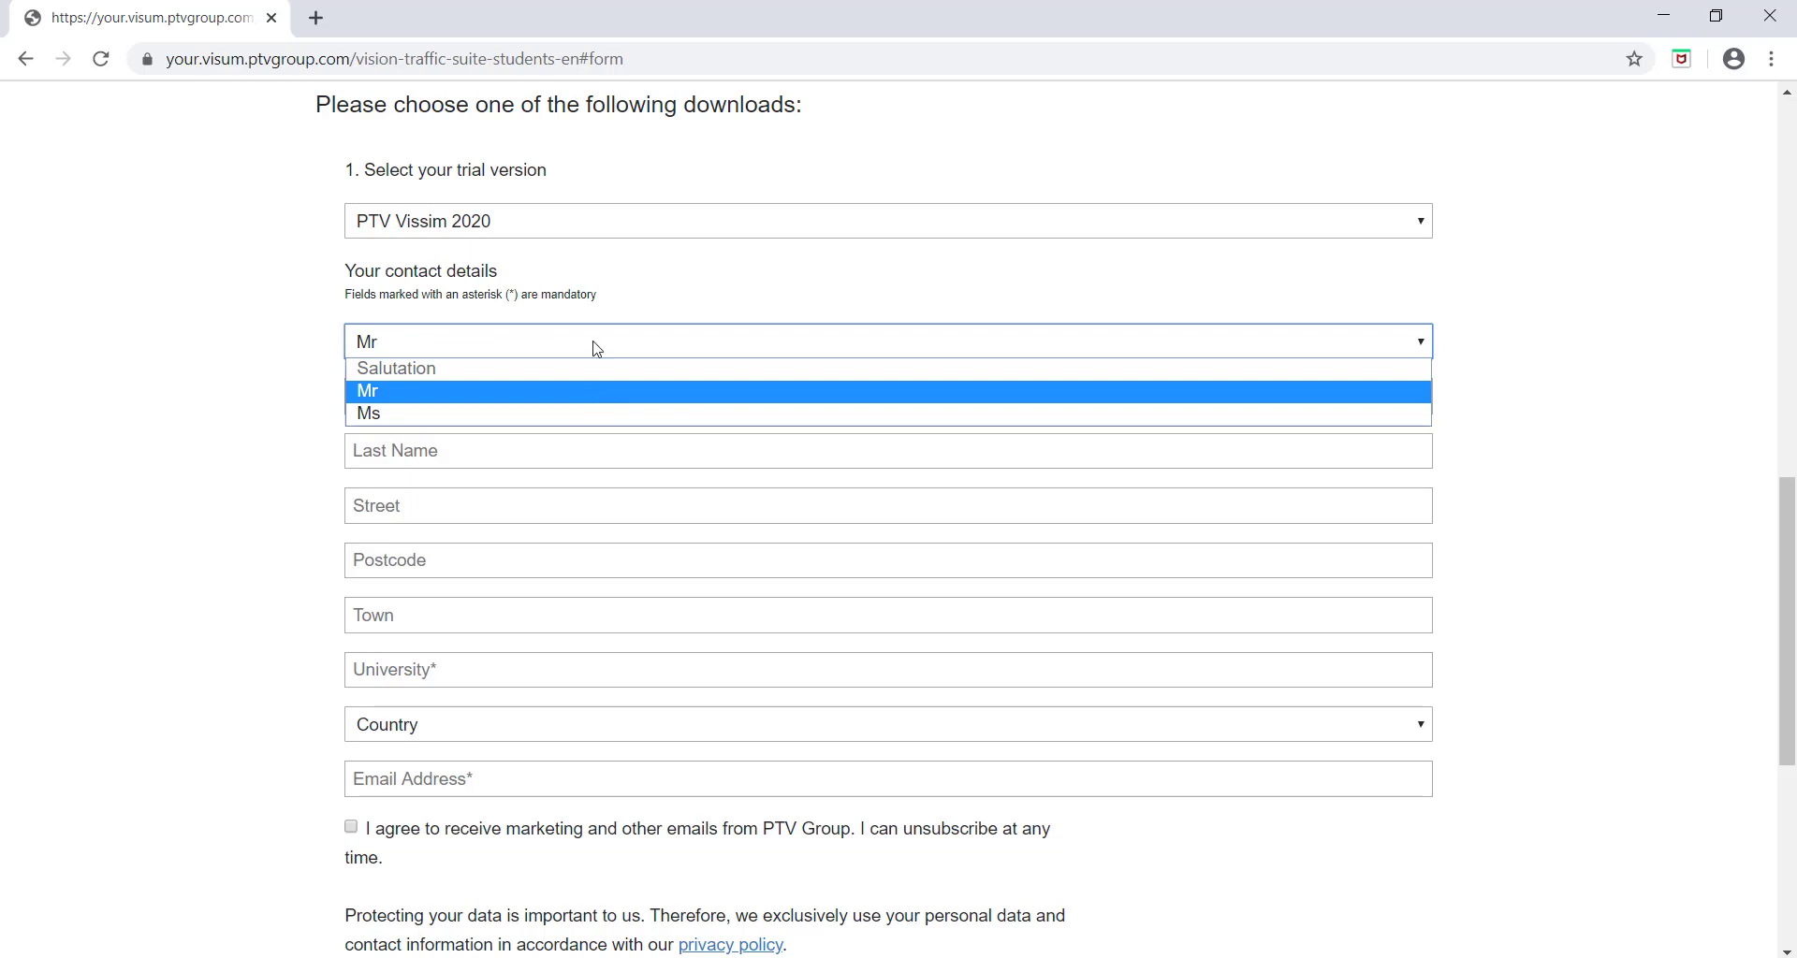
left_click(593, 346)
left_click(592, 350)
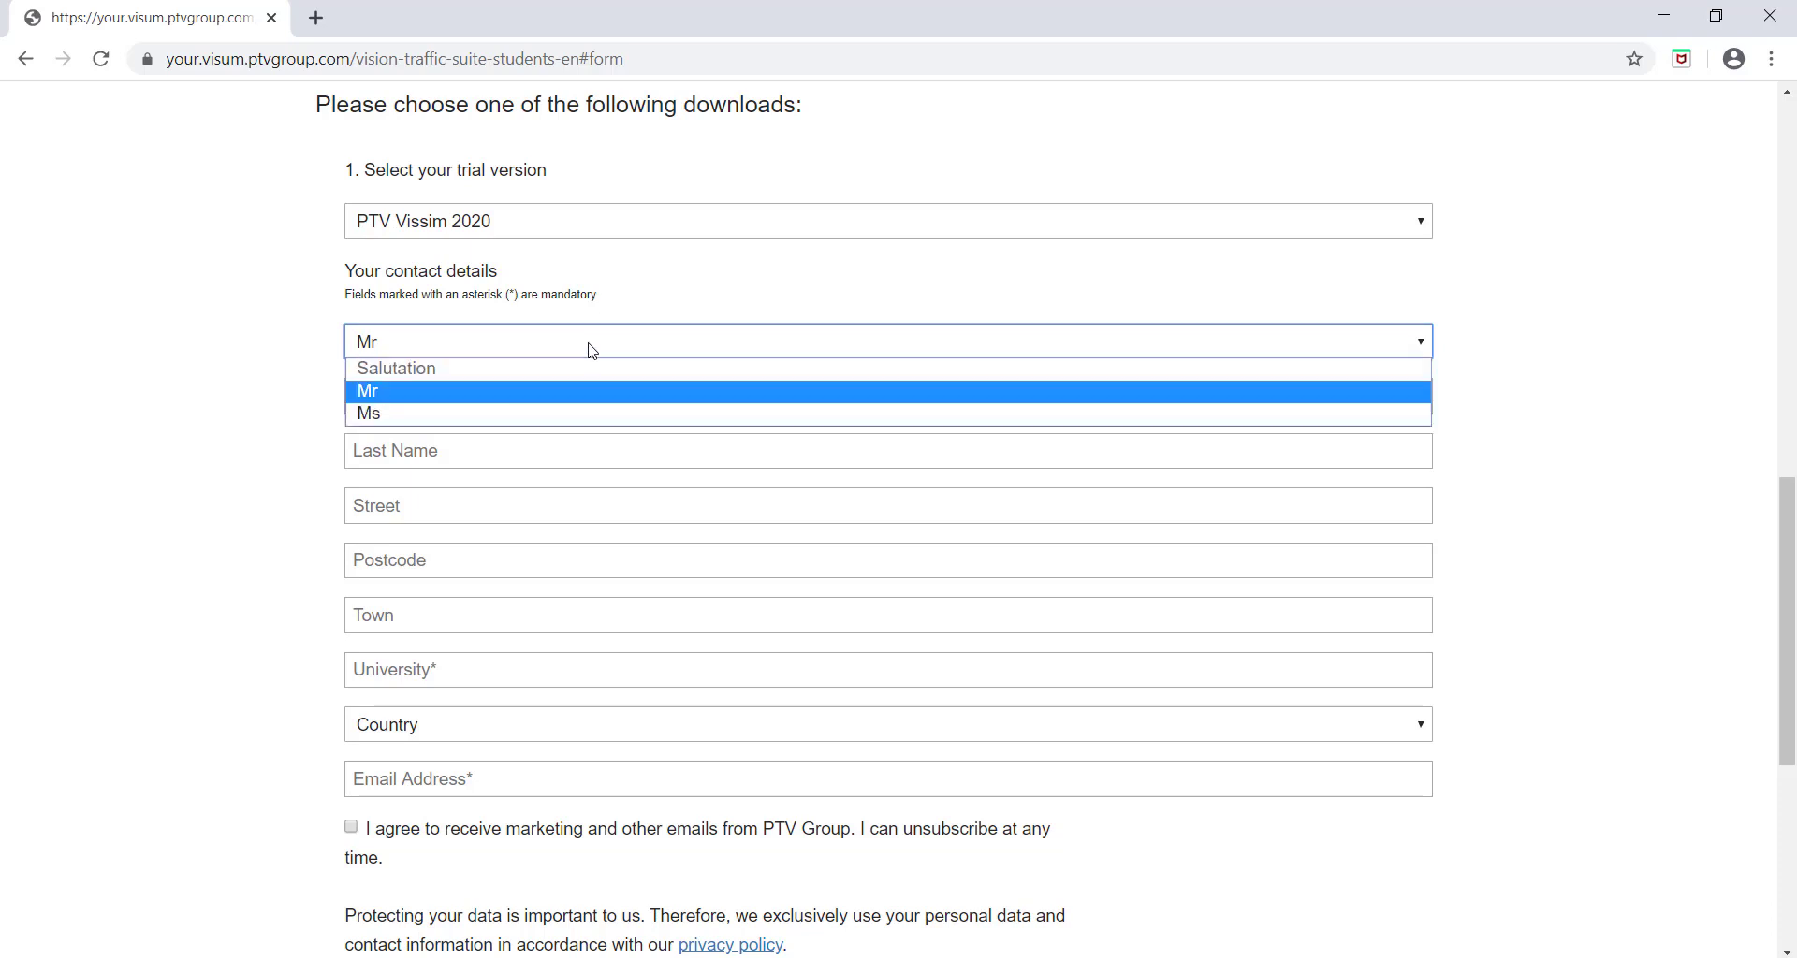
left_click(599, 398)
key("Tab")
scroll(626, 541, "down", 6)
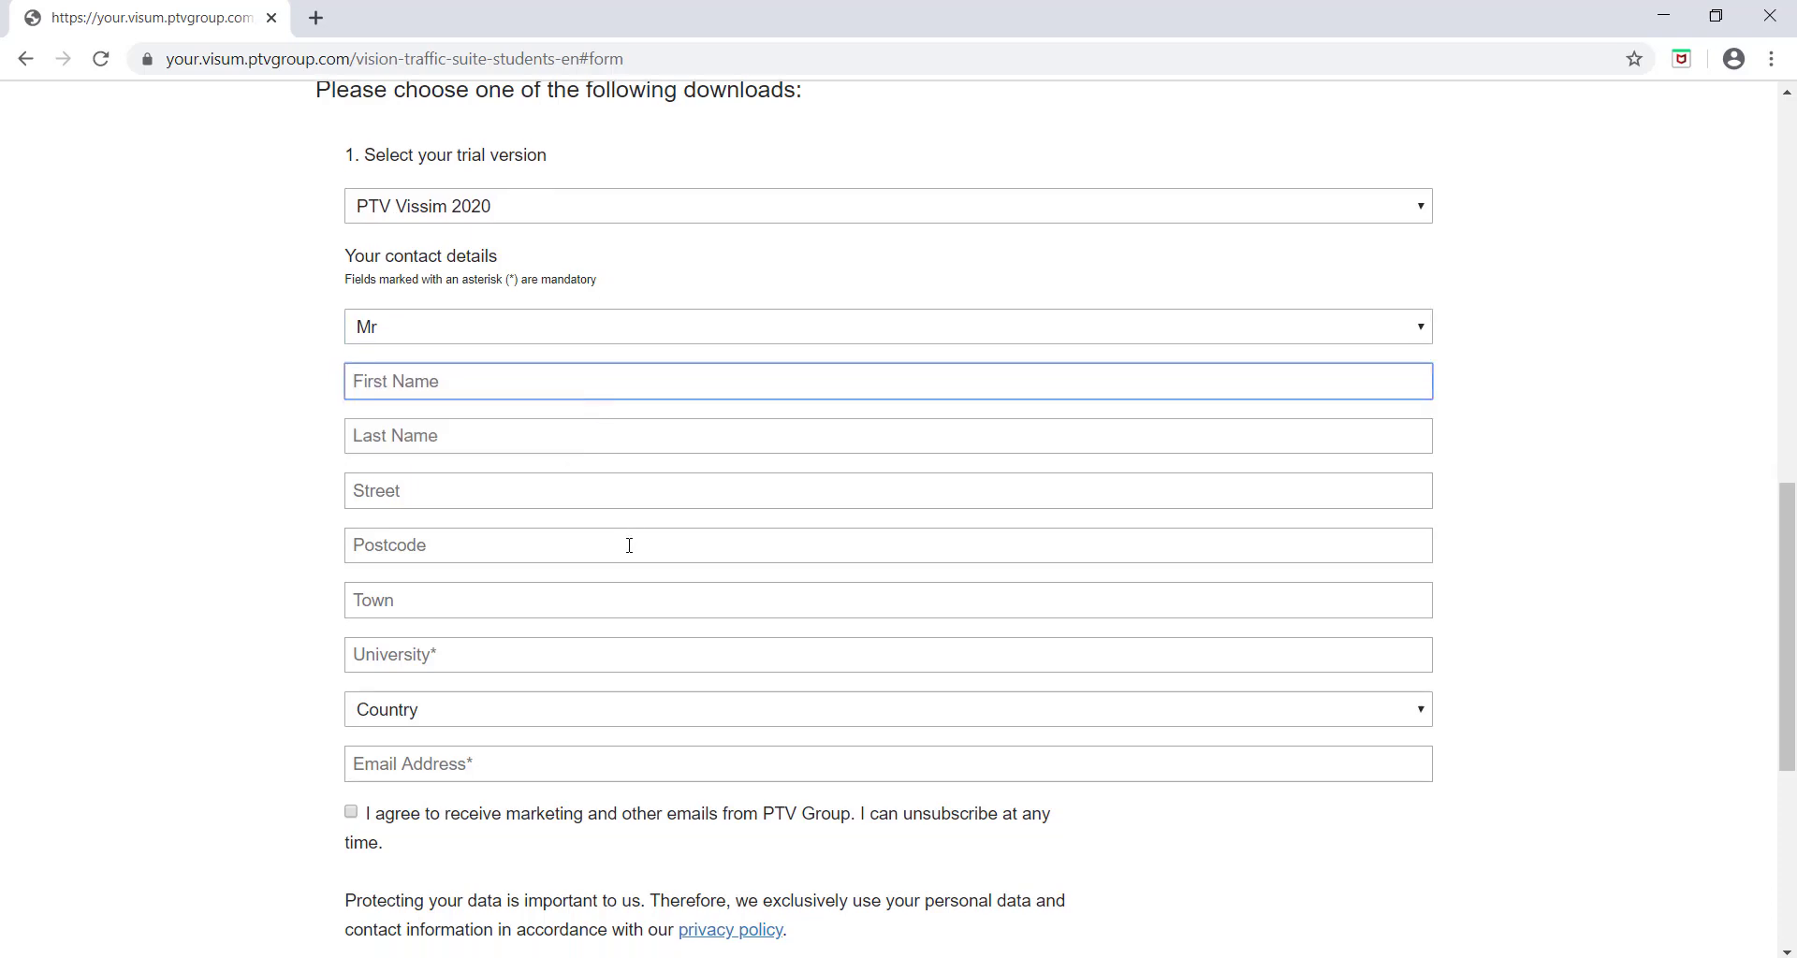
left_click(437, 473)
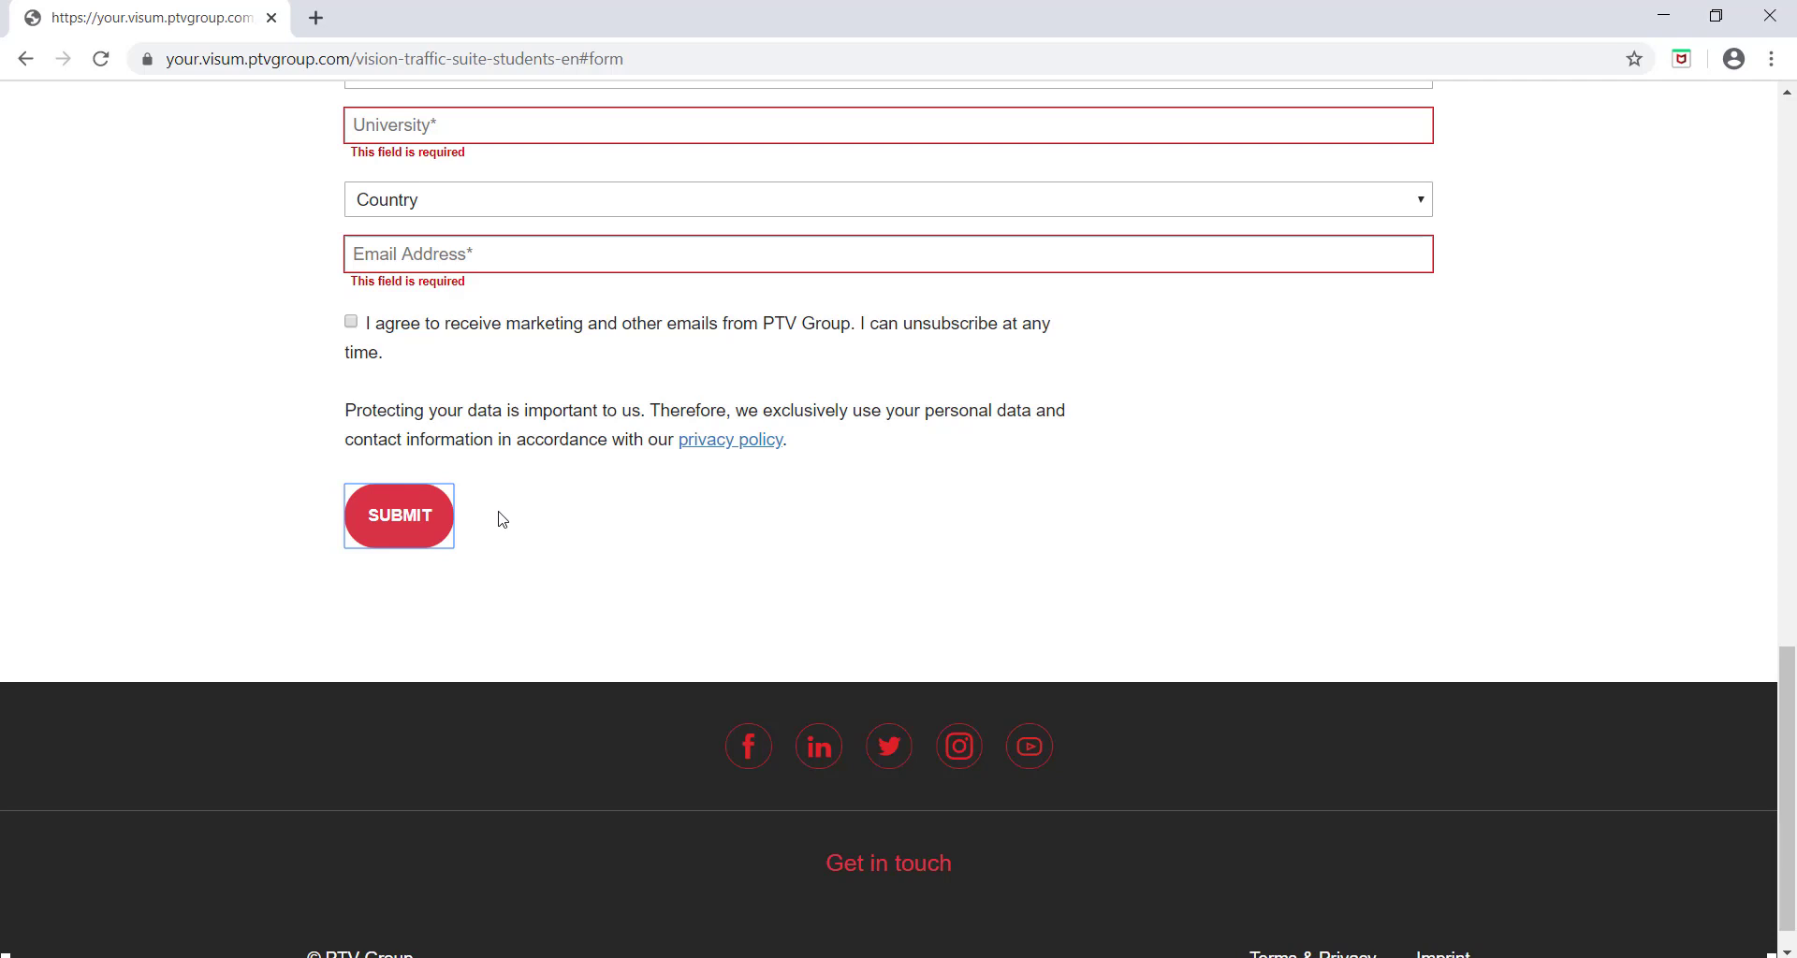
left_click(1792, 16)
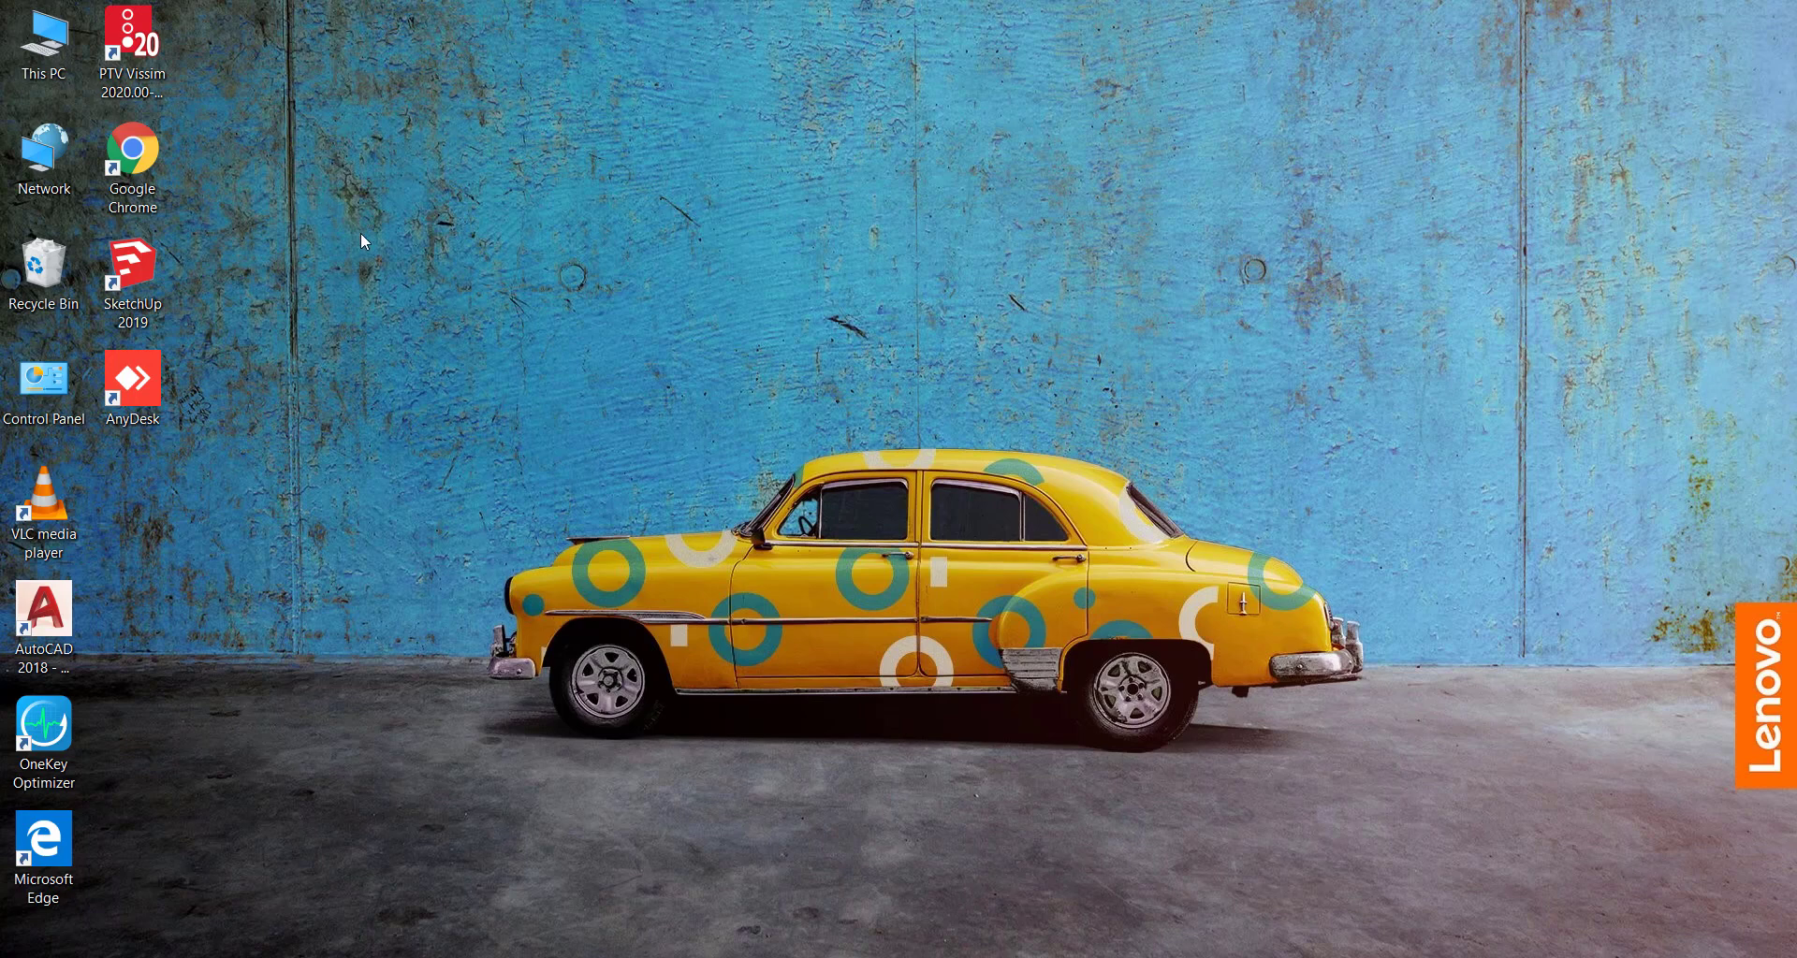
Launch PTV Vissim 2020 from its desktop shortcut and switch to the Network Editor.
double_click(153, 71)
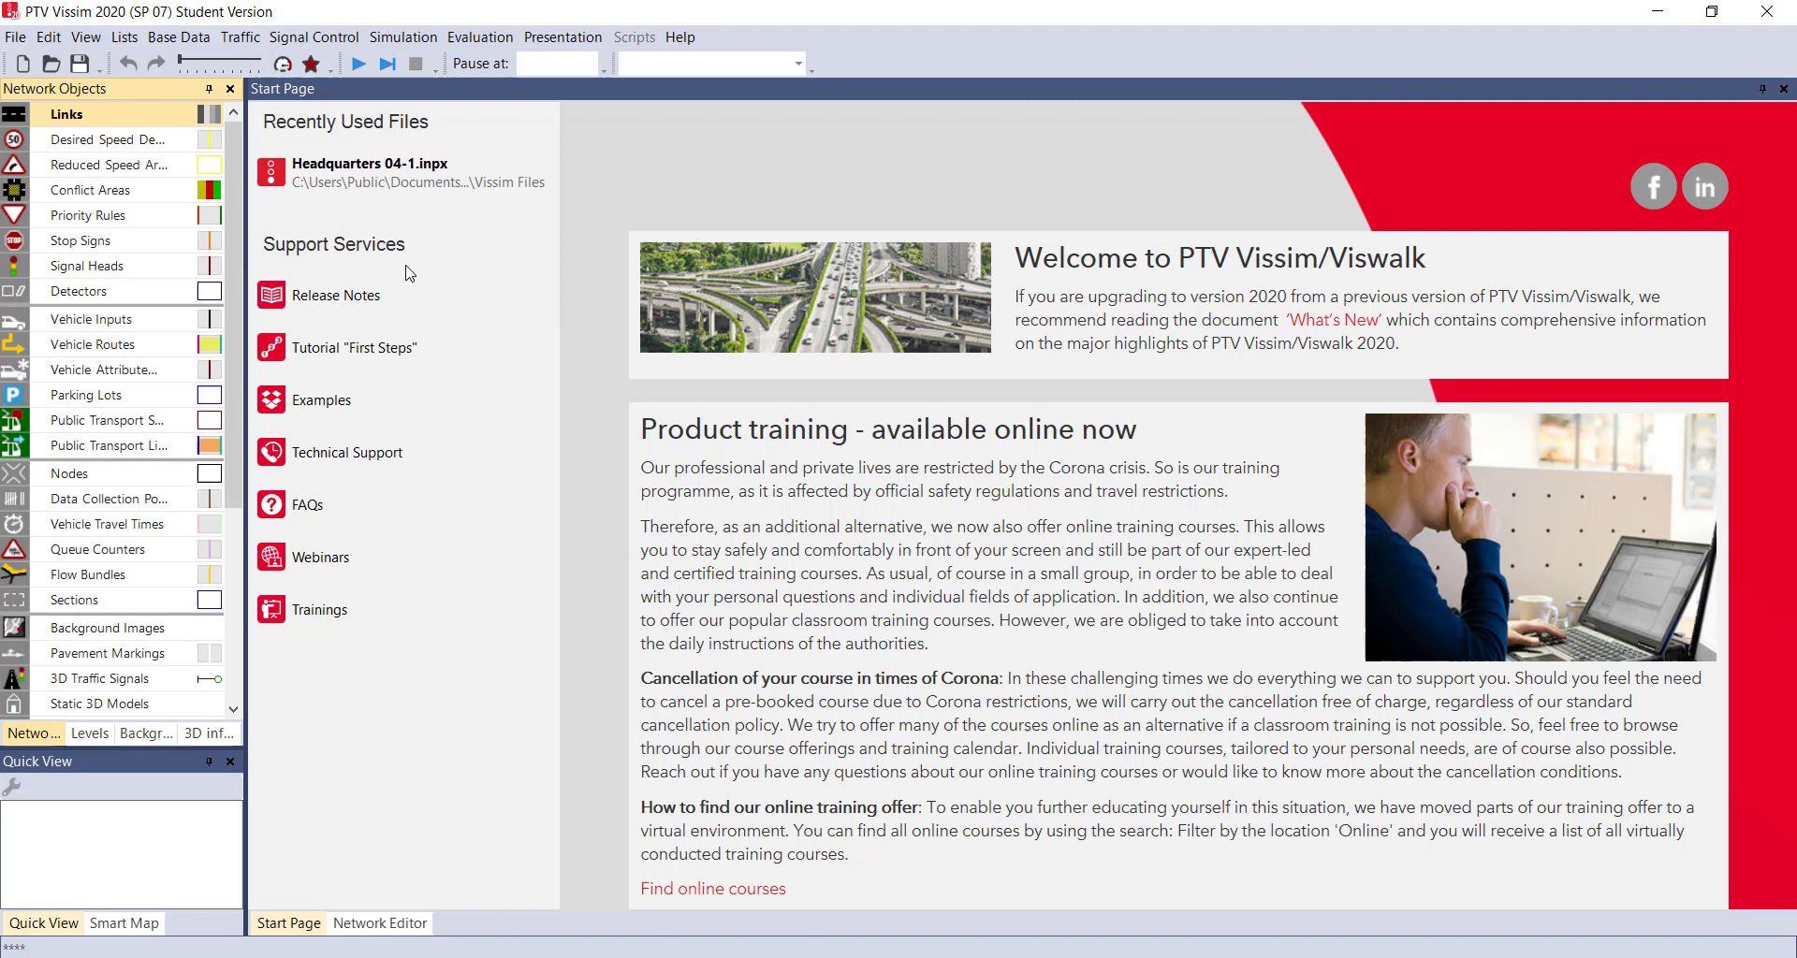
left_click(408, 929)
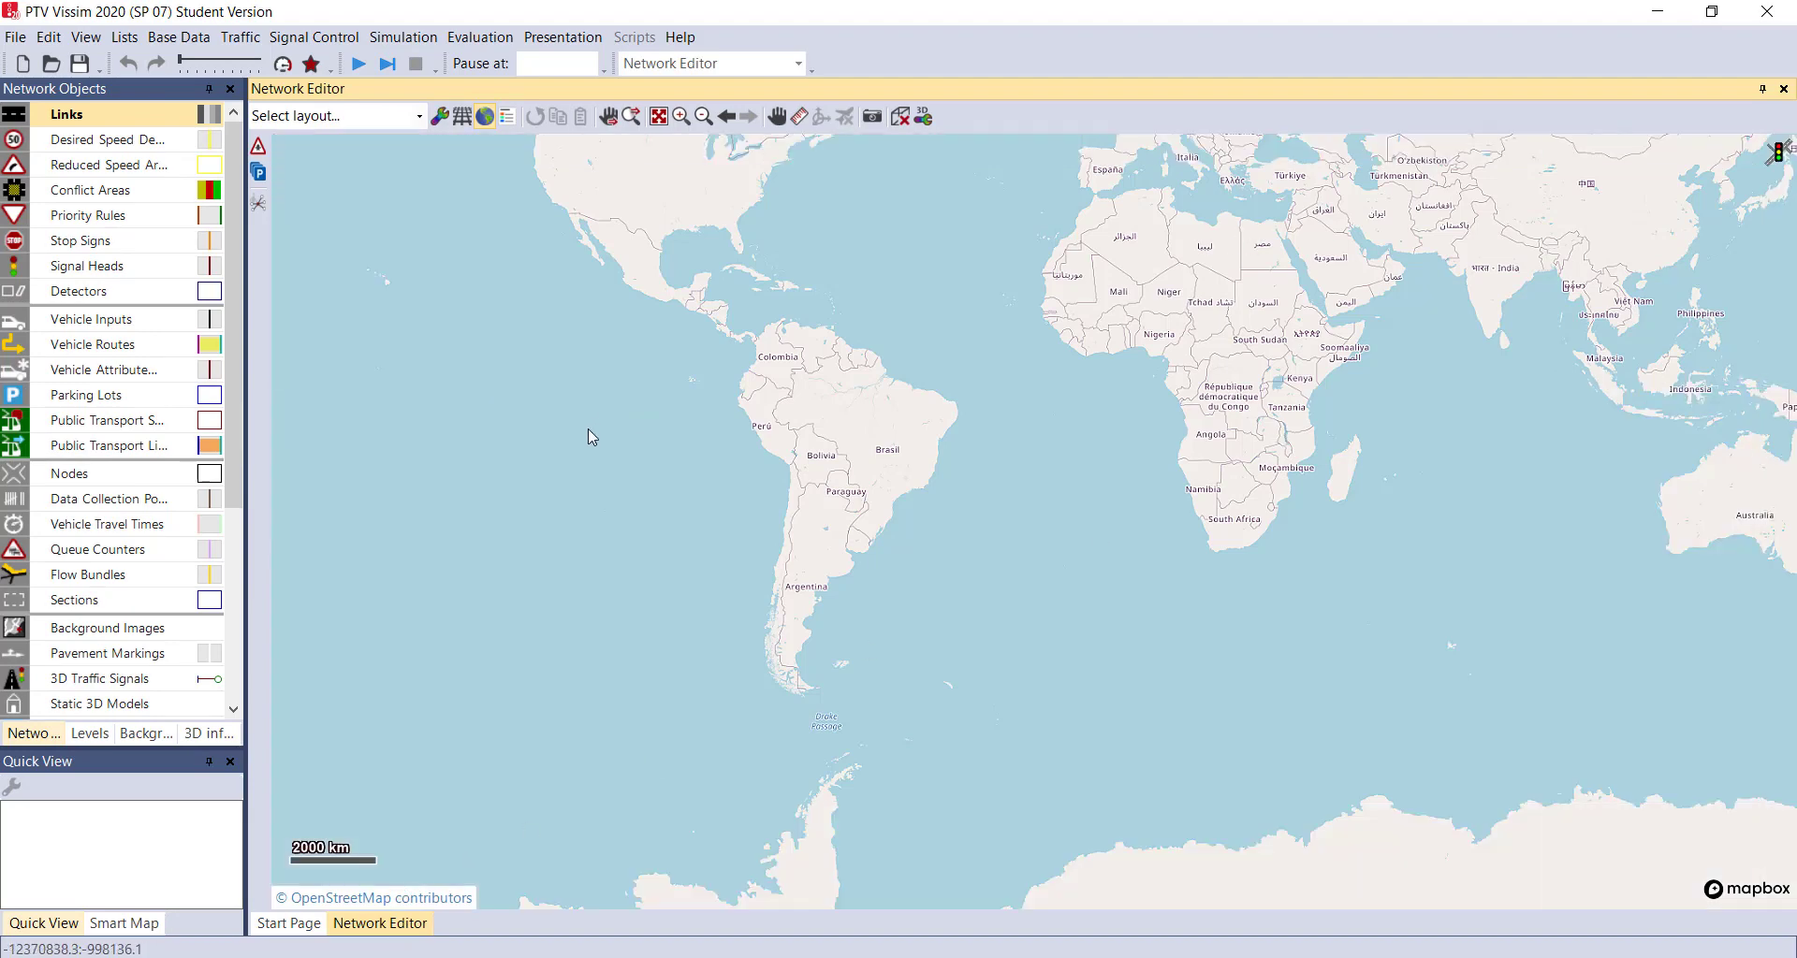
Zoom the background map in over western India, then back out a step.
scroll(605, 511, "down", 1)
scroll(1334, 276, "up", 1)
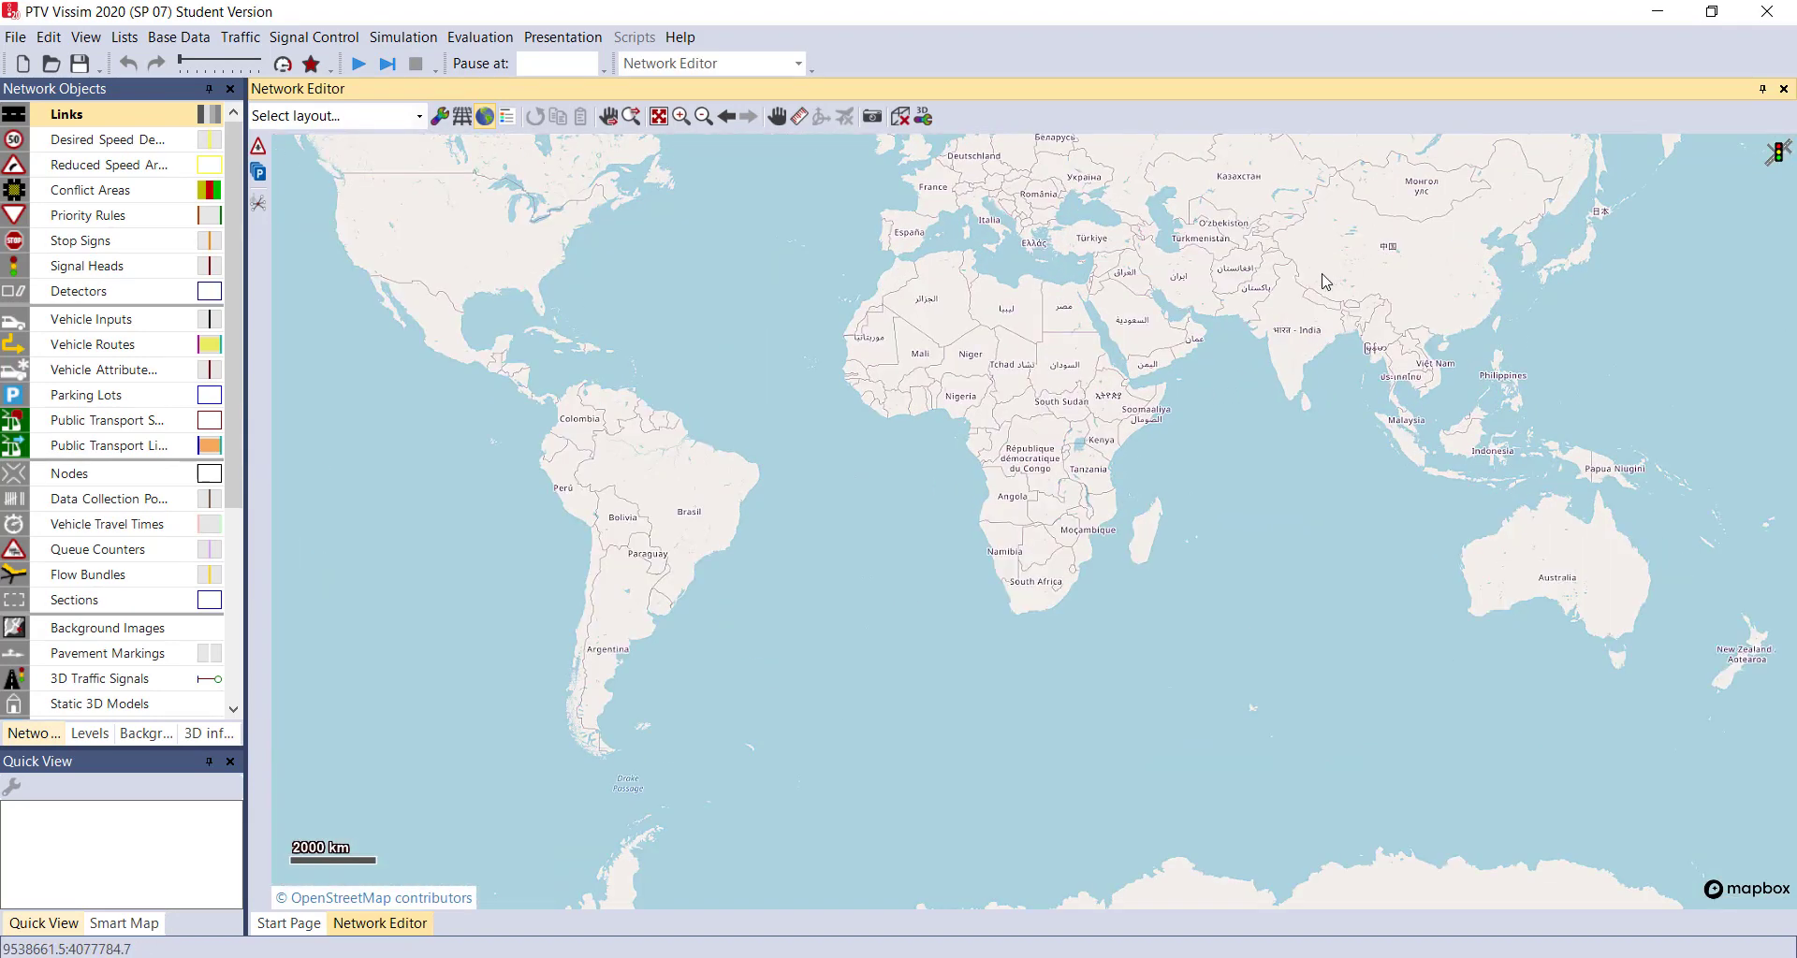
scroll(1318, 308, "up", 2)
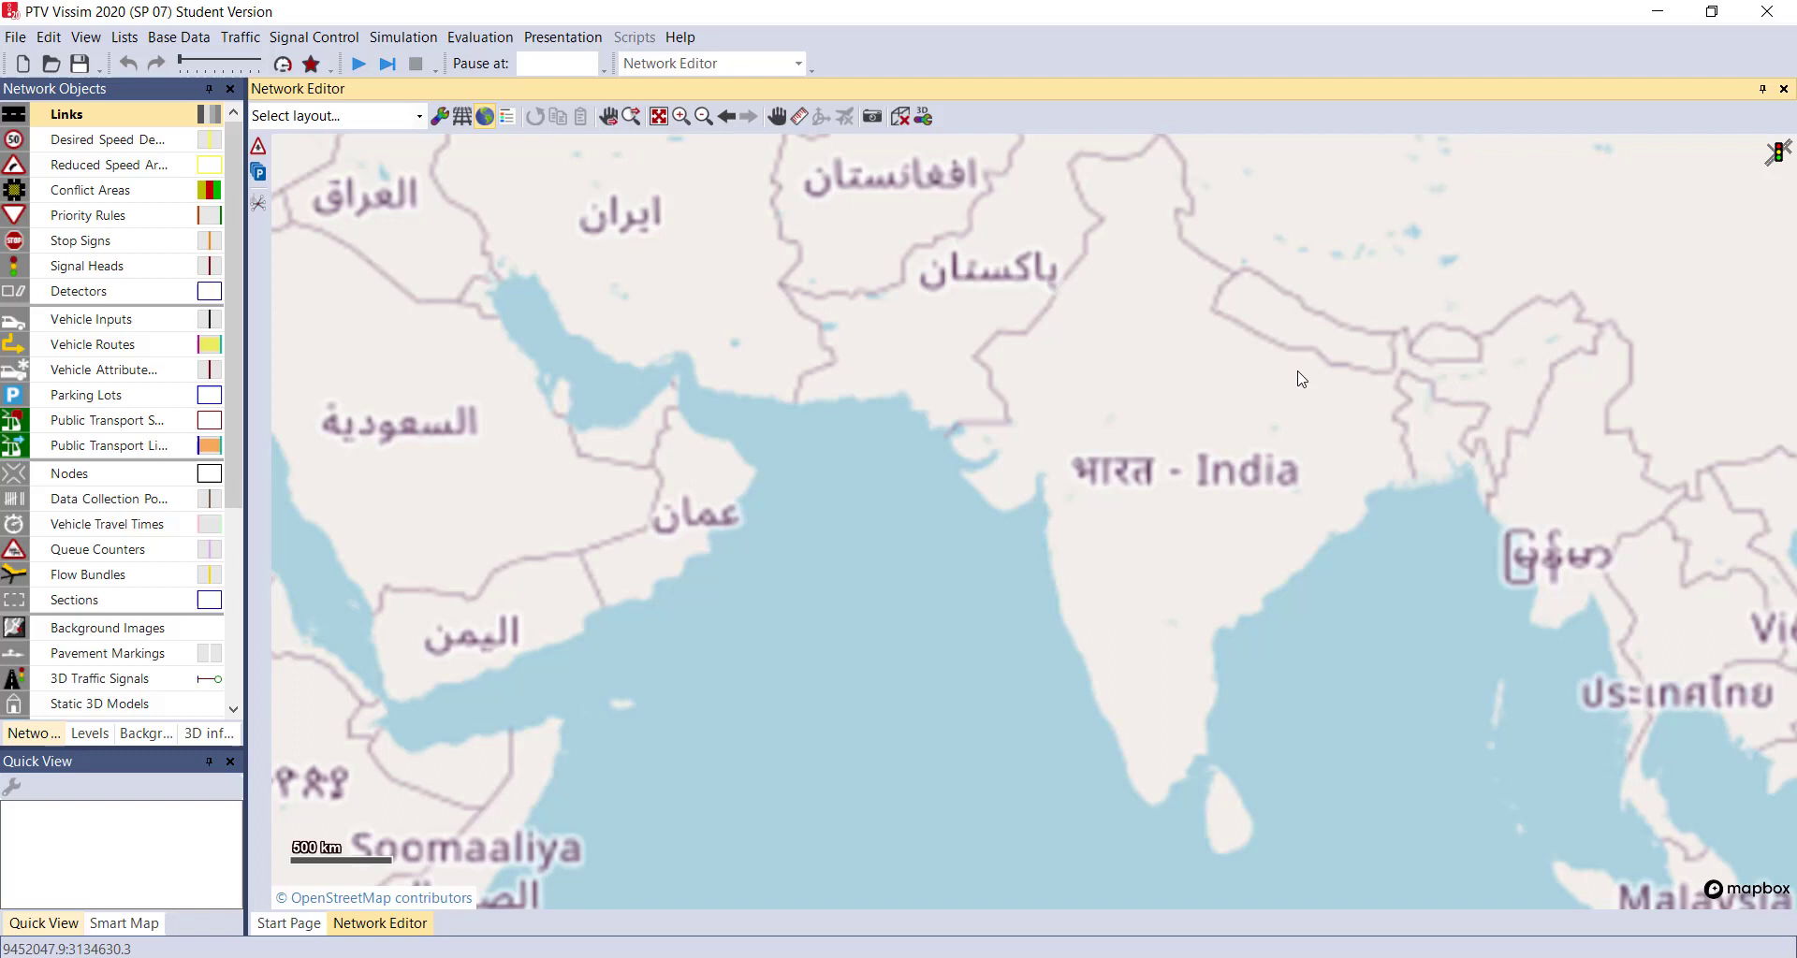
scroll(833, 442, "down", 1)
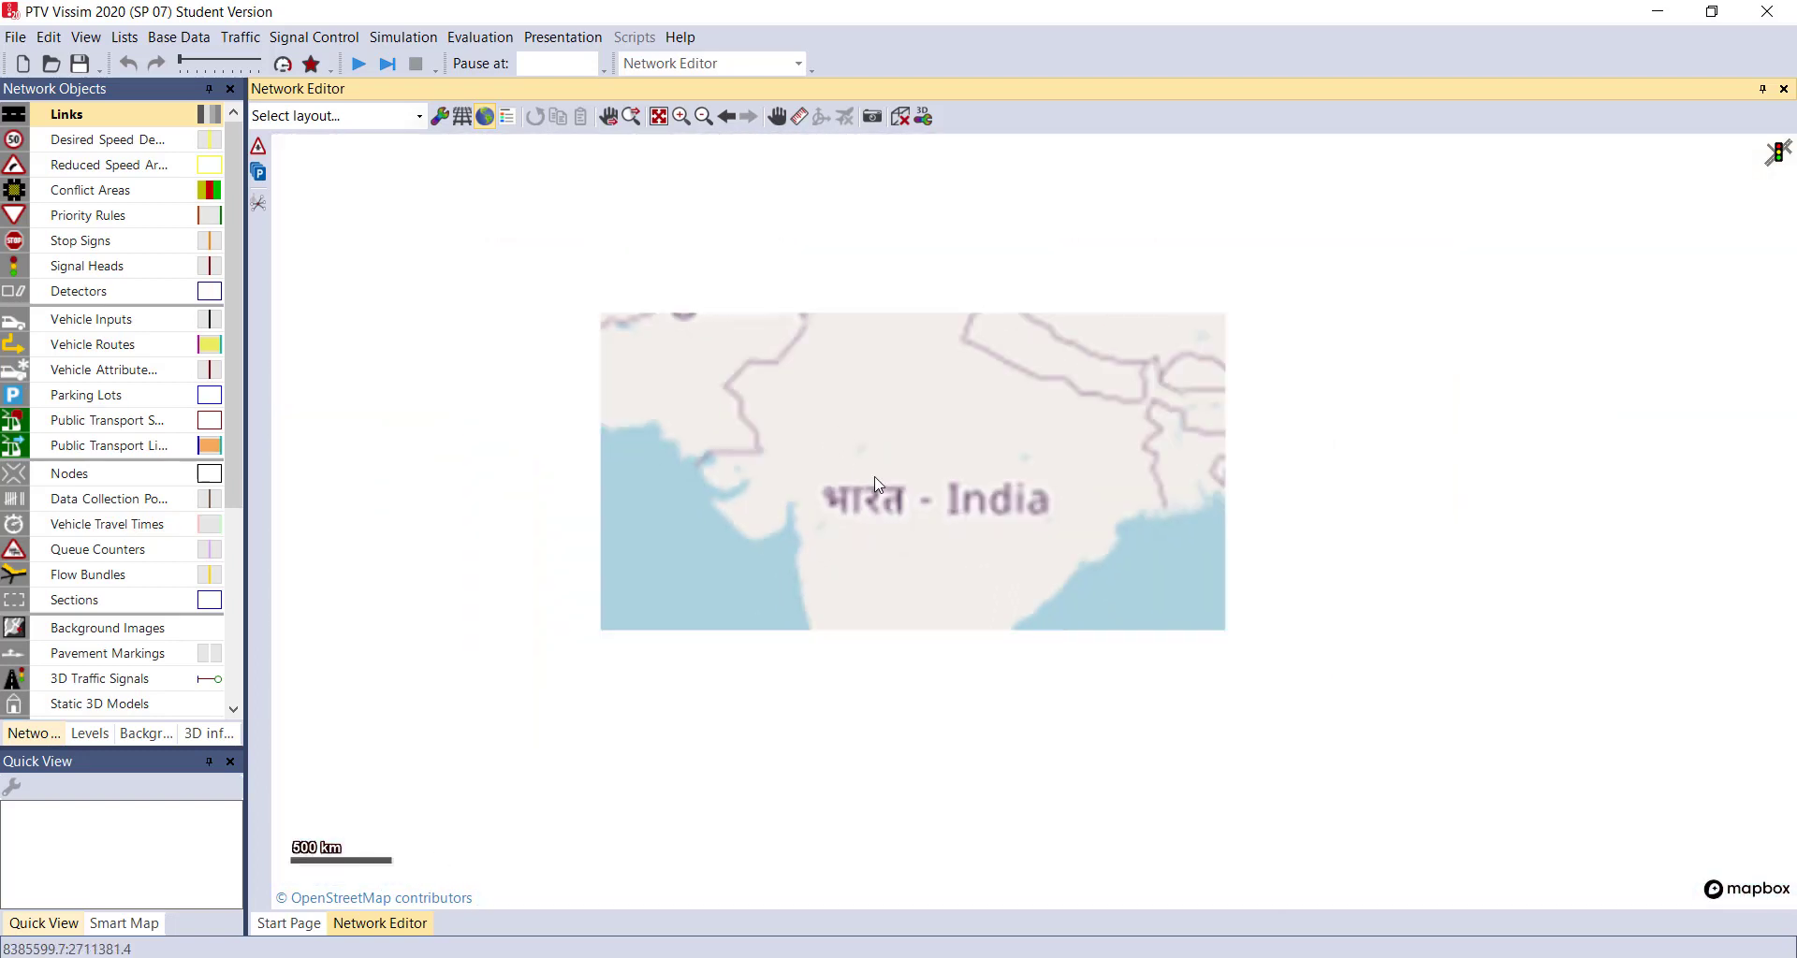
scroll(781, 506, "up", 1)
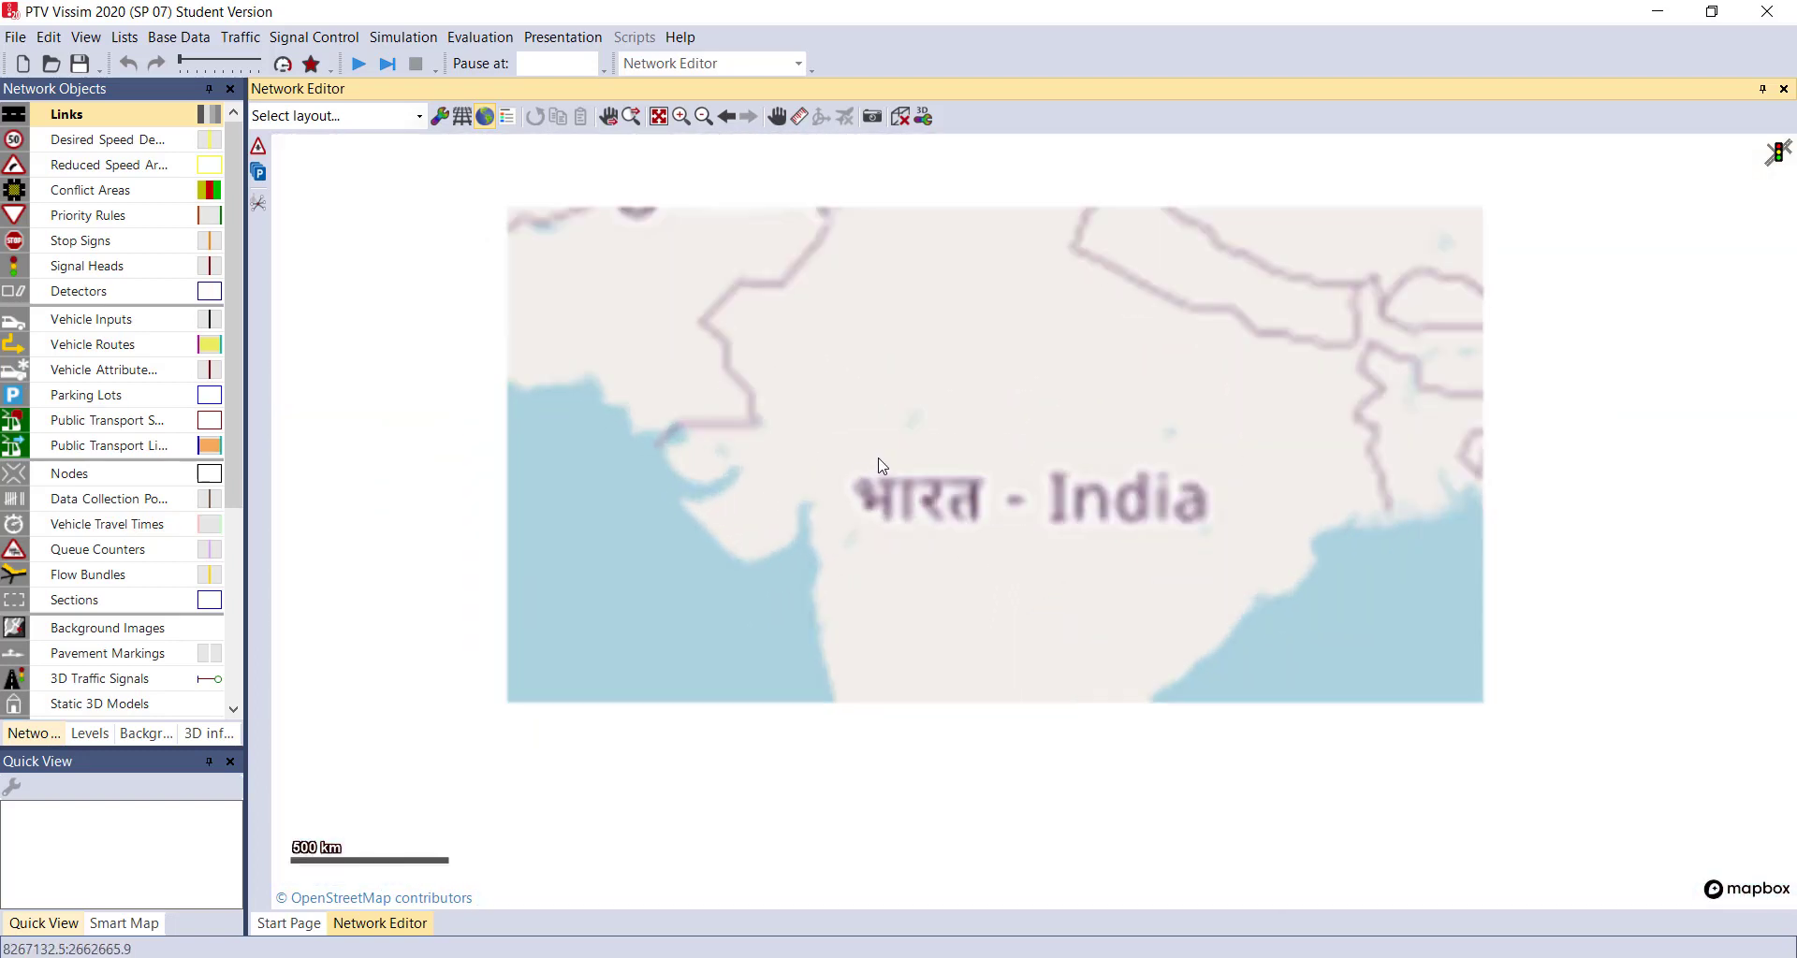
scroll(794, 507, "up", 2)
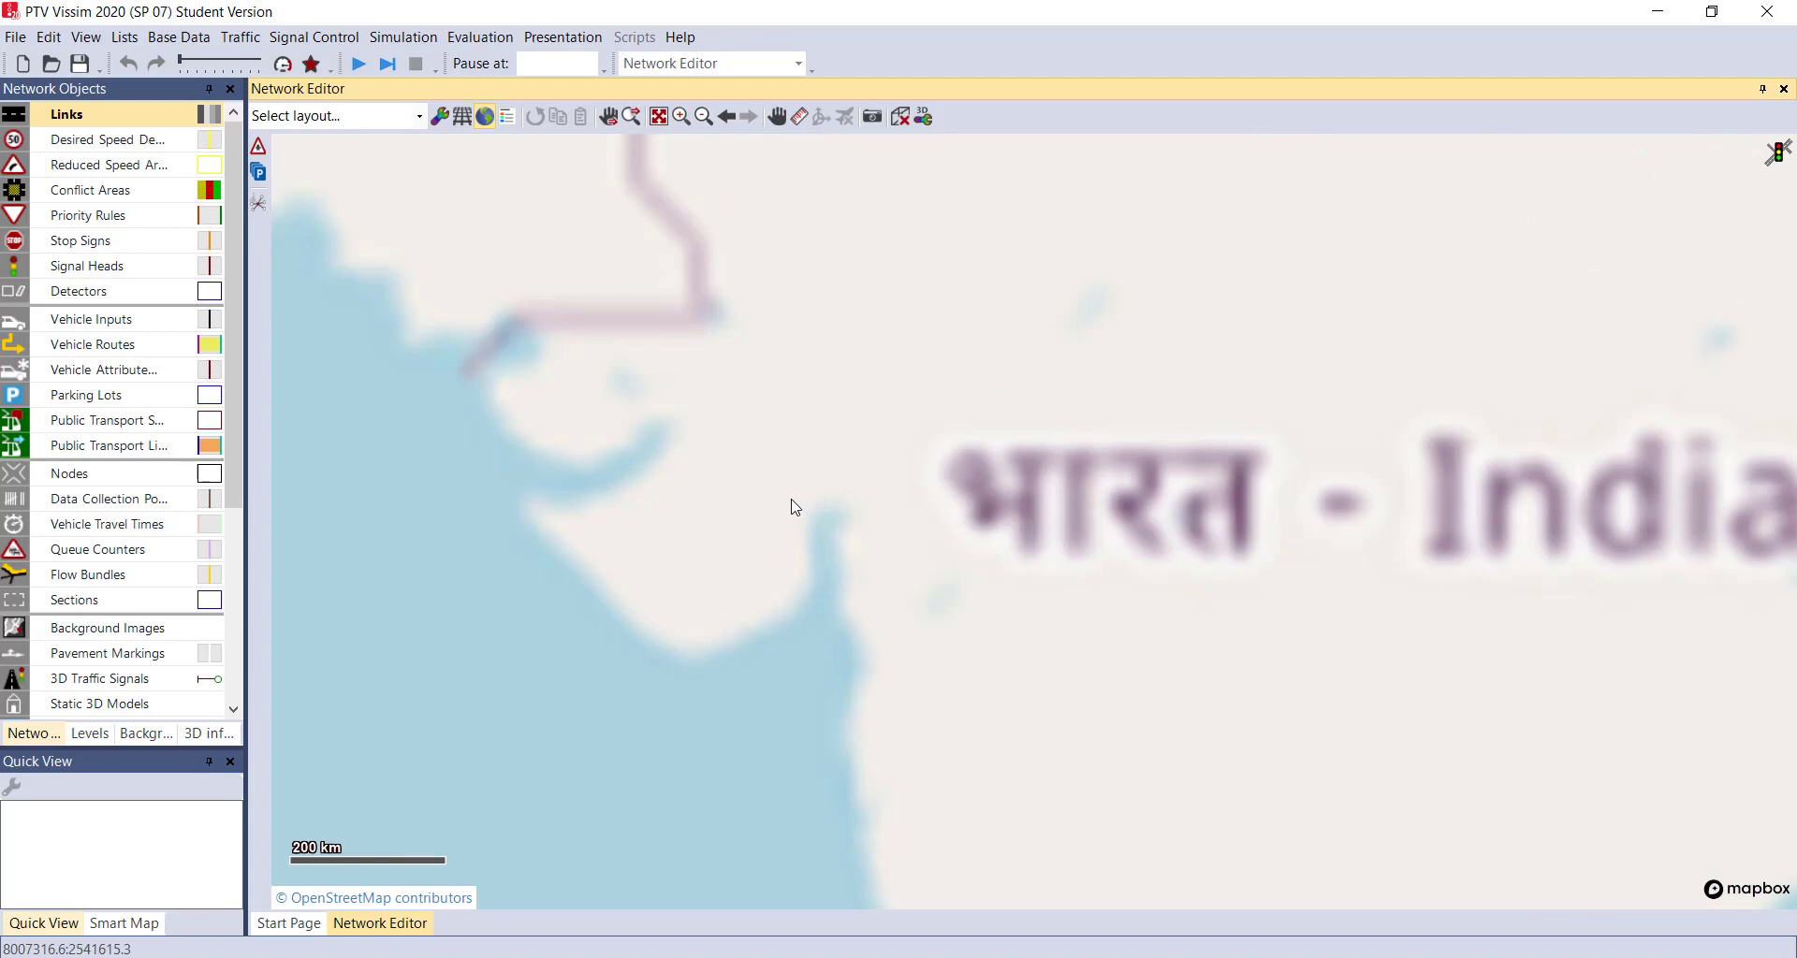
scroll(1082, 401, "down", 3)
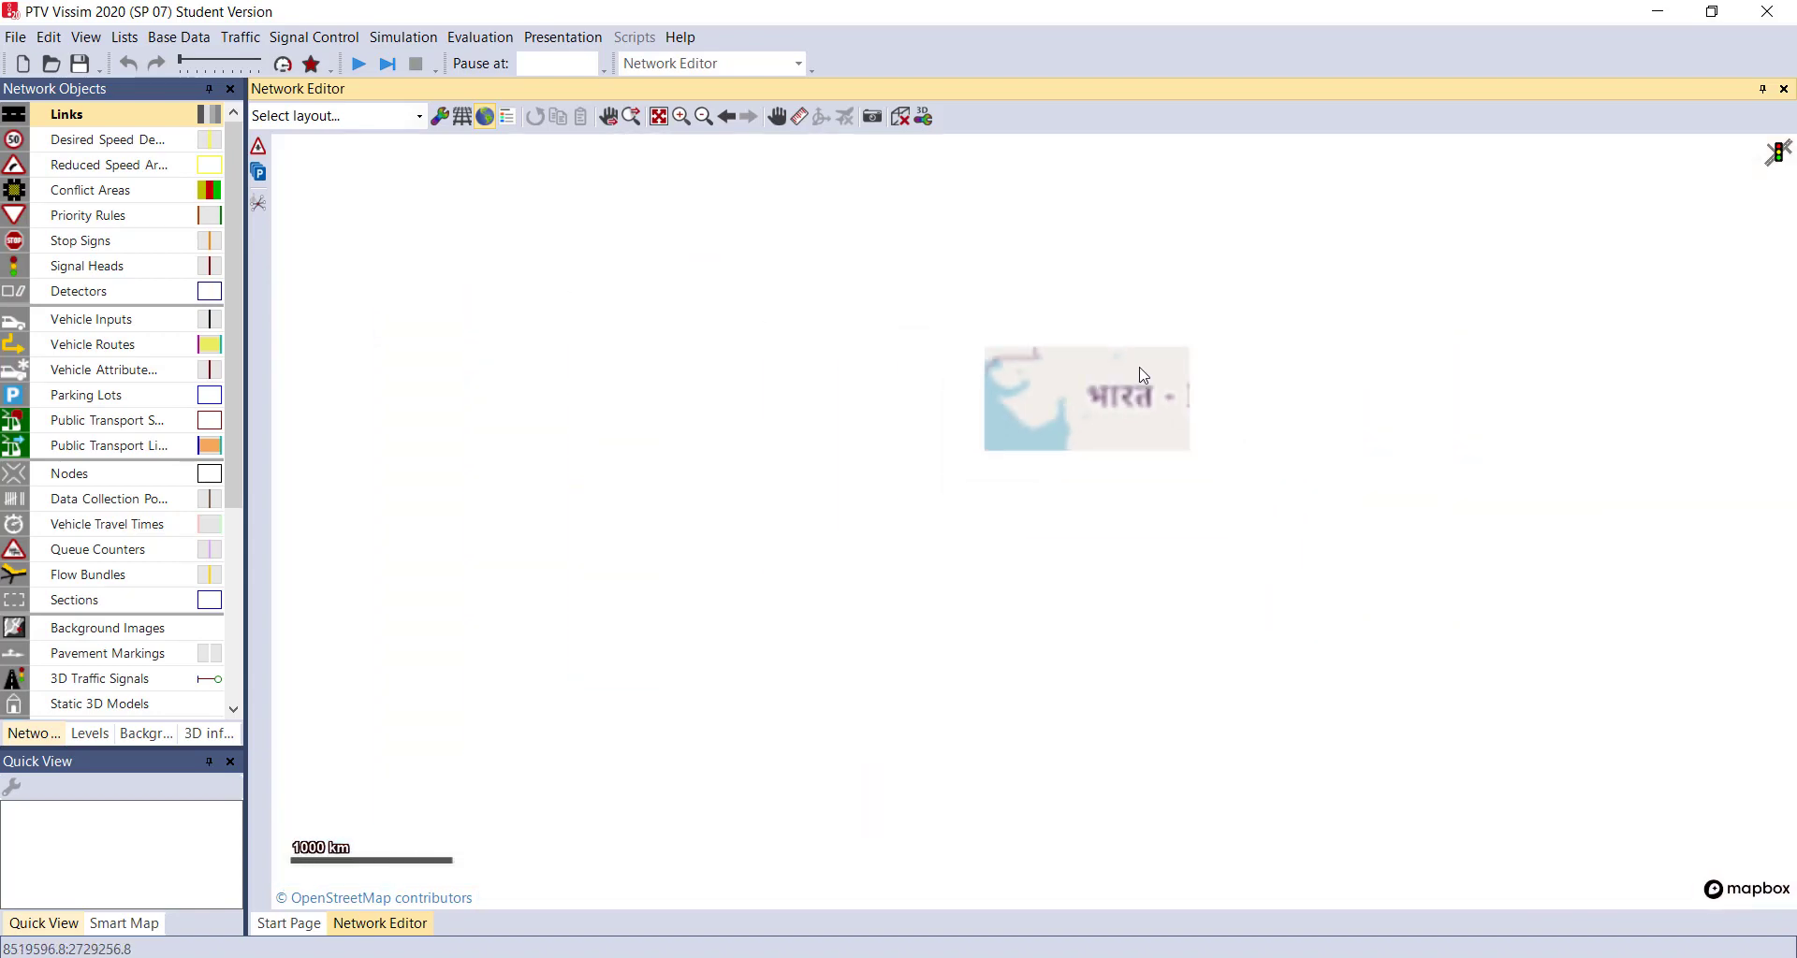
scroll(1084, 560, "up", 2)
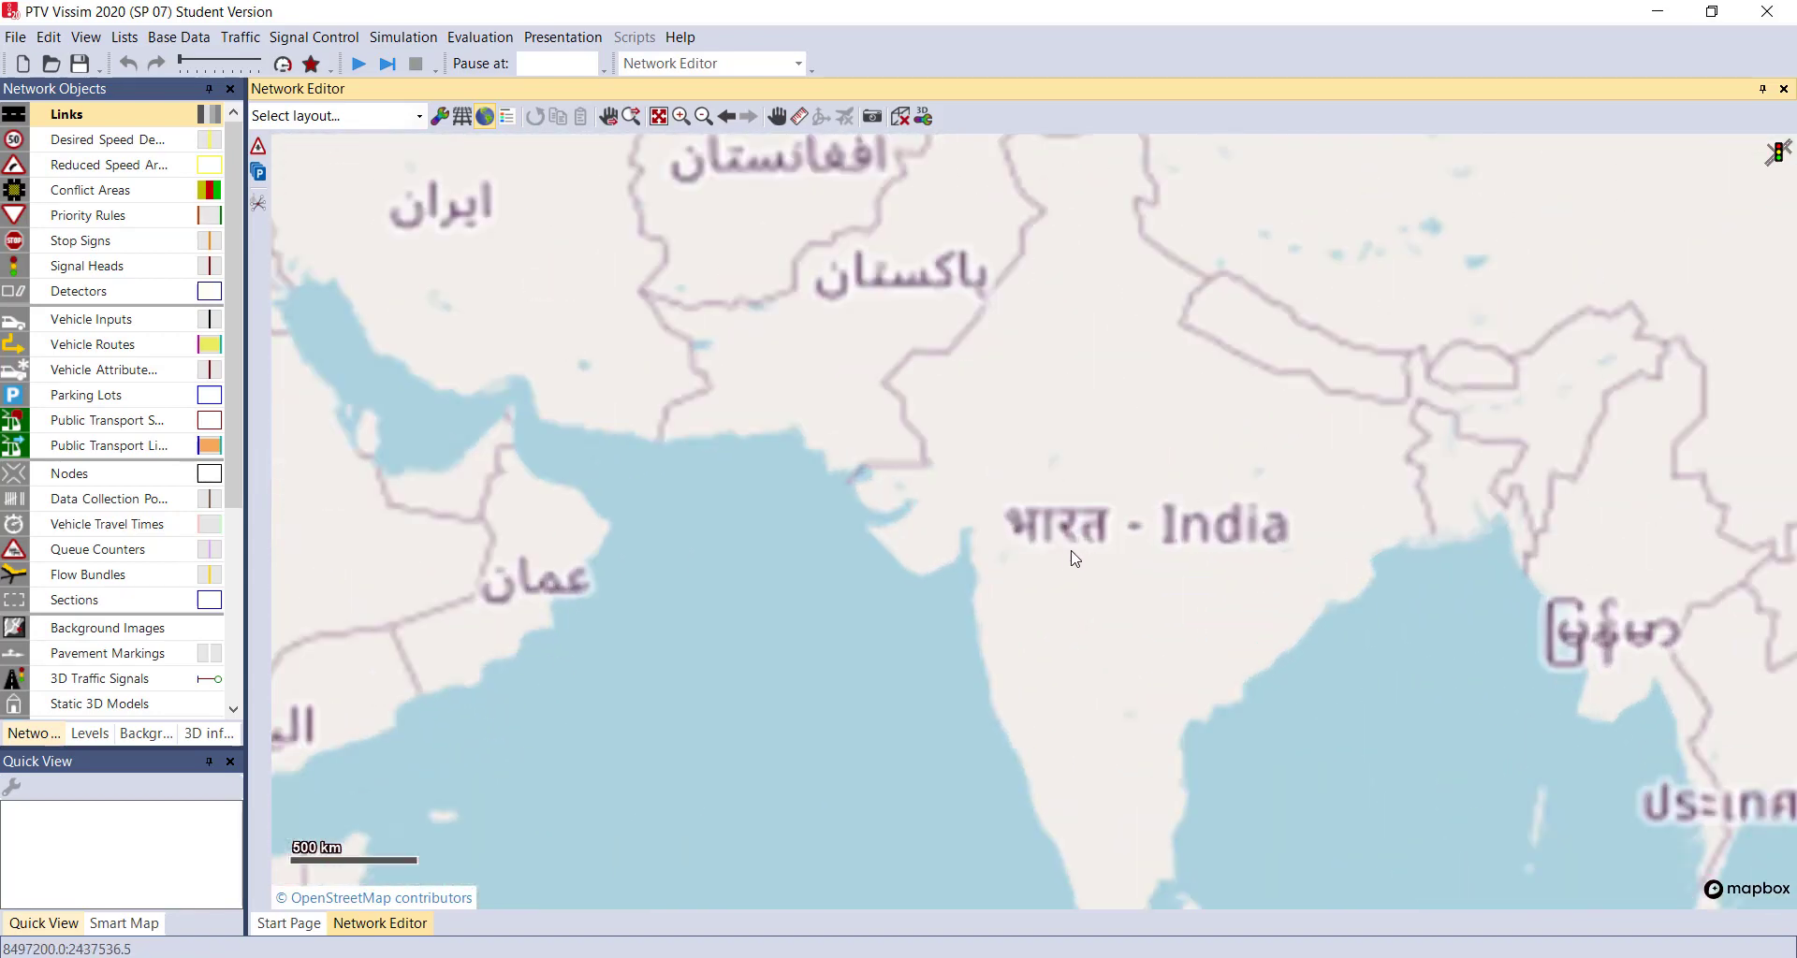
scroll(1074, 559, "up", 3)
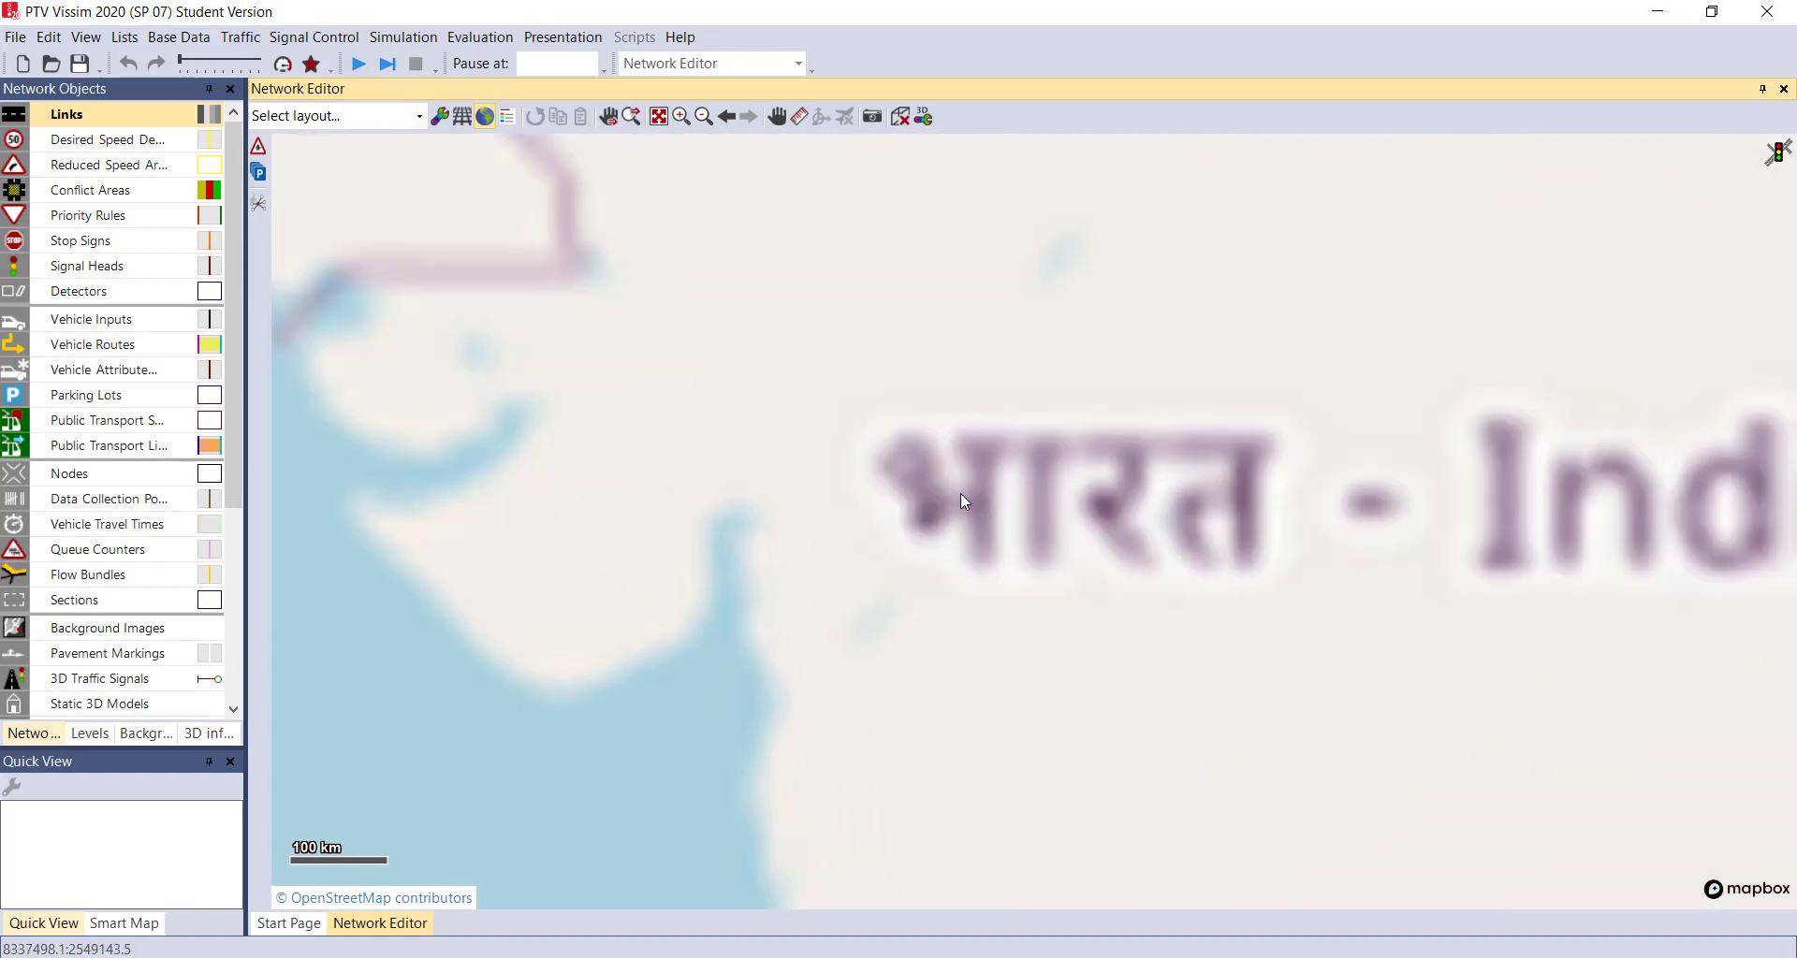
scroll(960, 500, "up", 1)
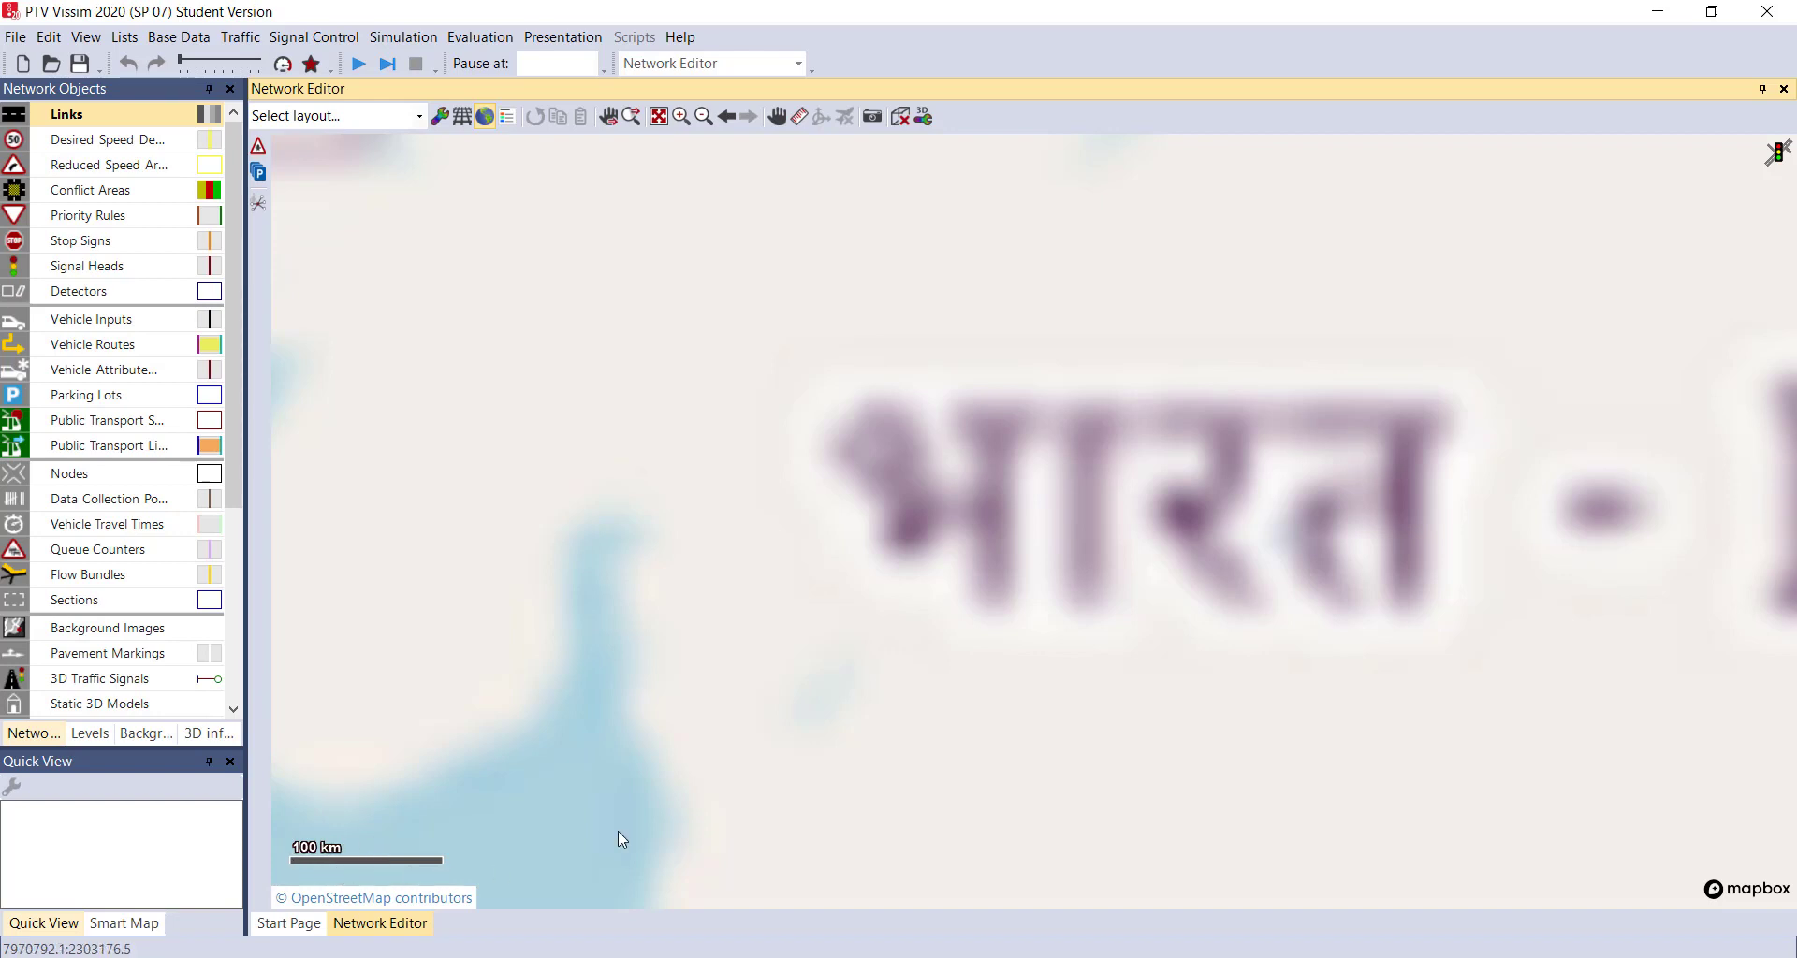
scroll(1080, 524, "down", 1)
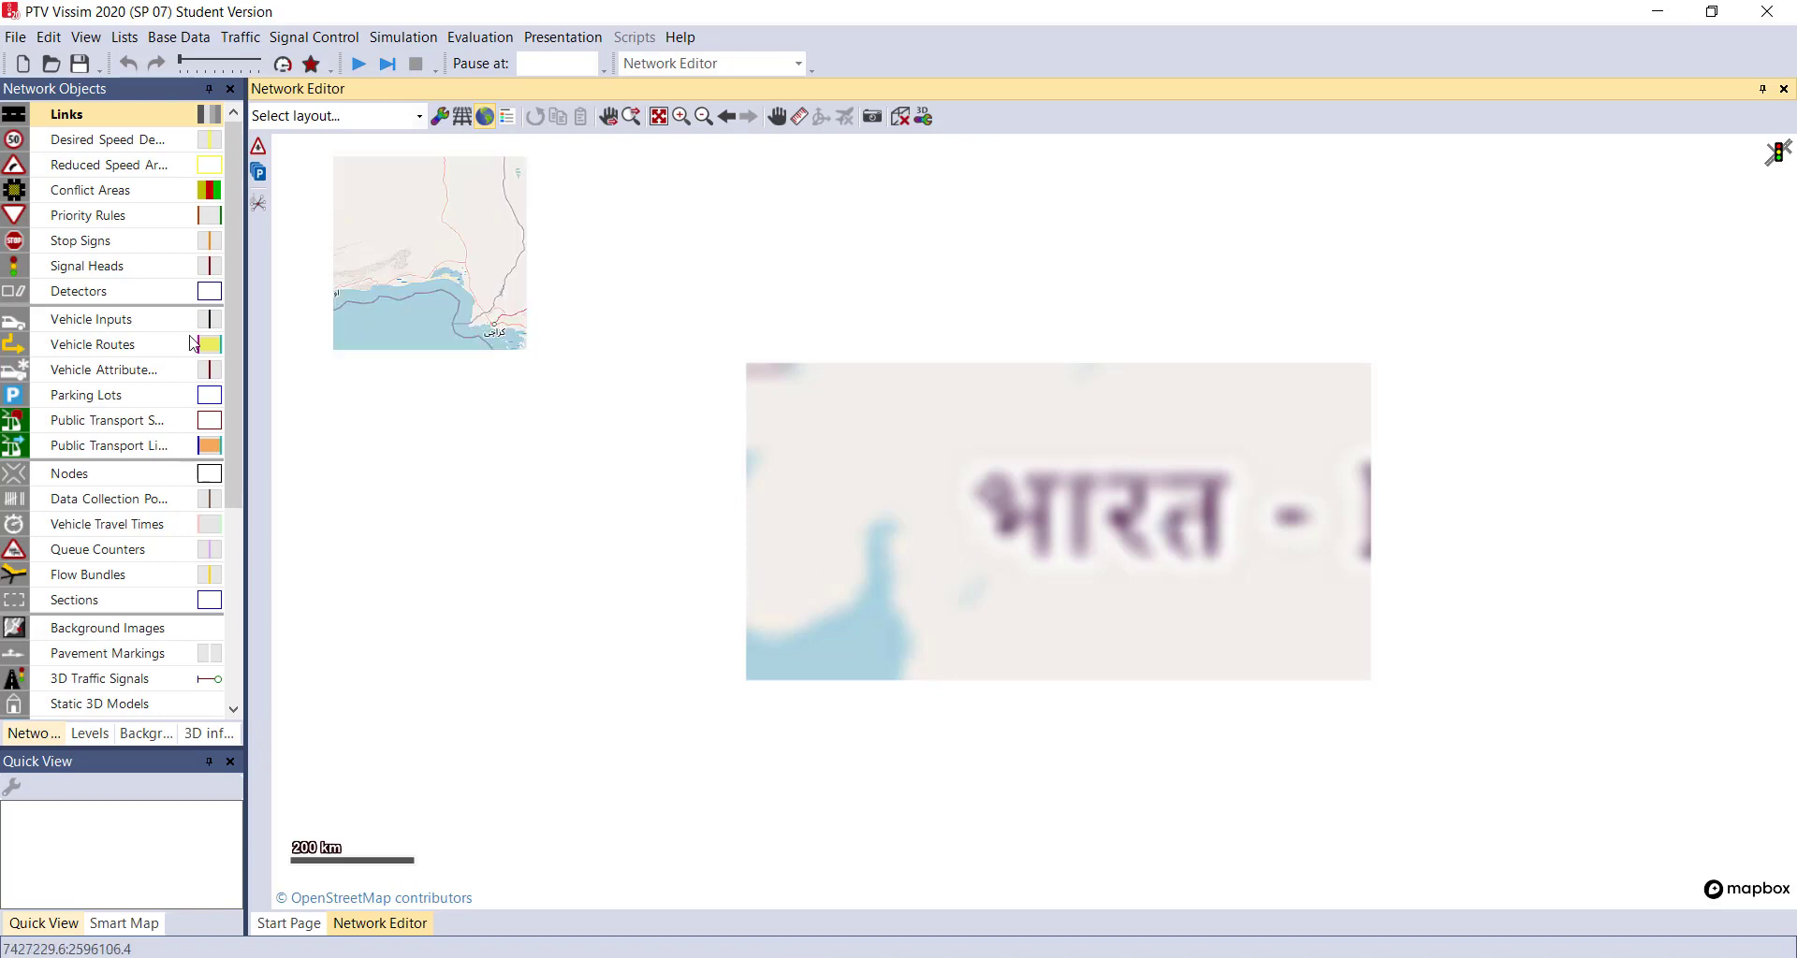
Bring up the Open dialog for an existing network file from the File menu.
left_click(16, 37)
left_click(16, 39)
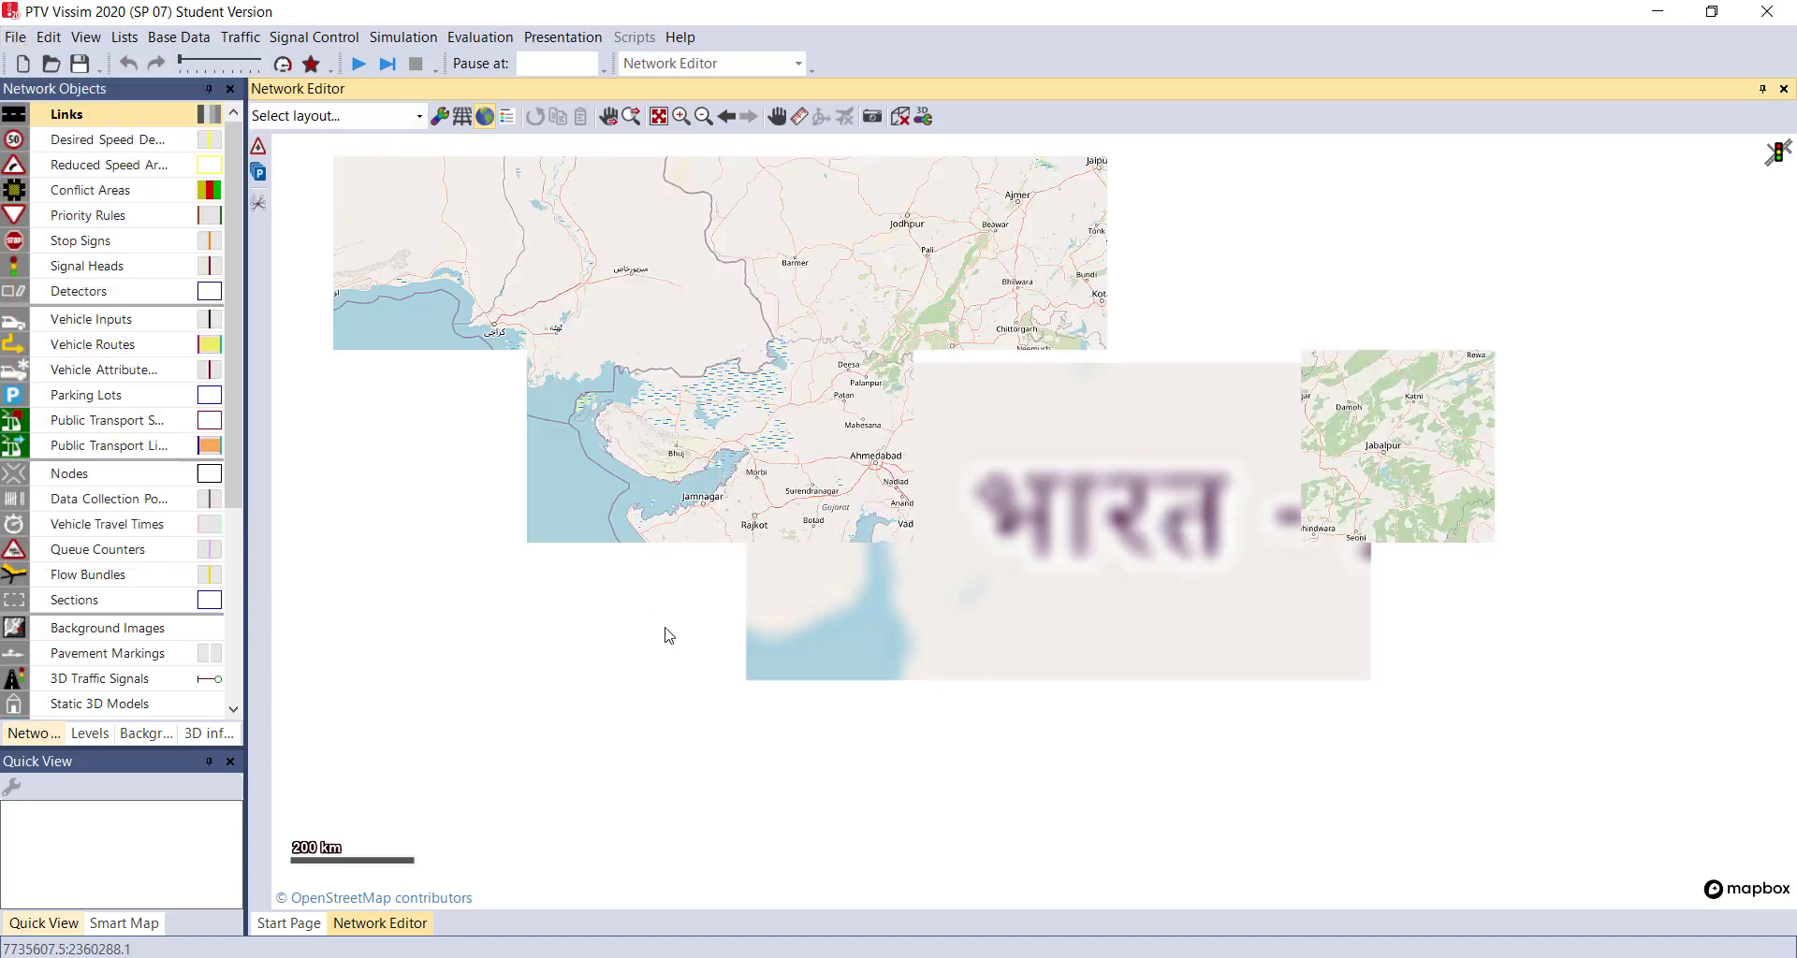
left_click(16, 38)
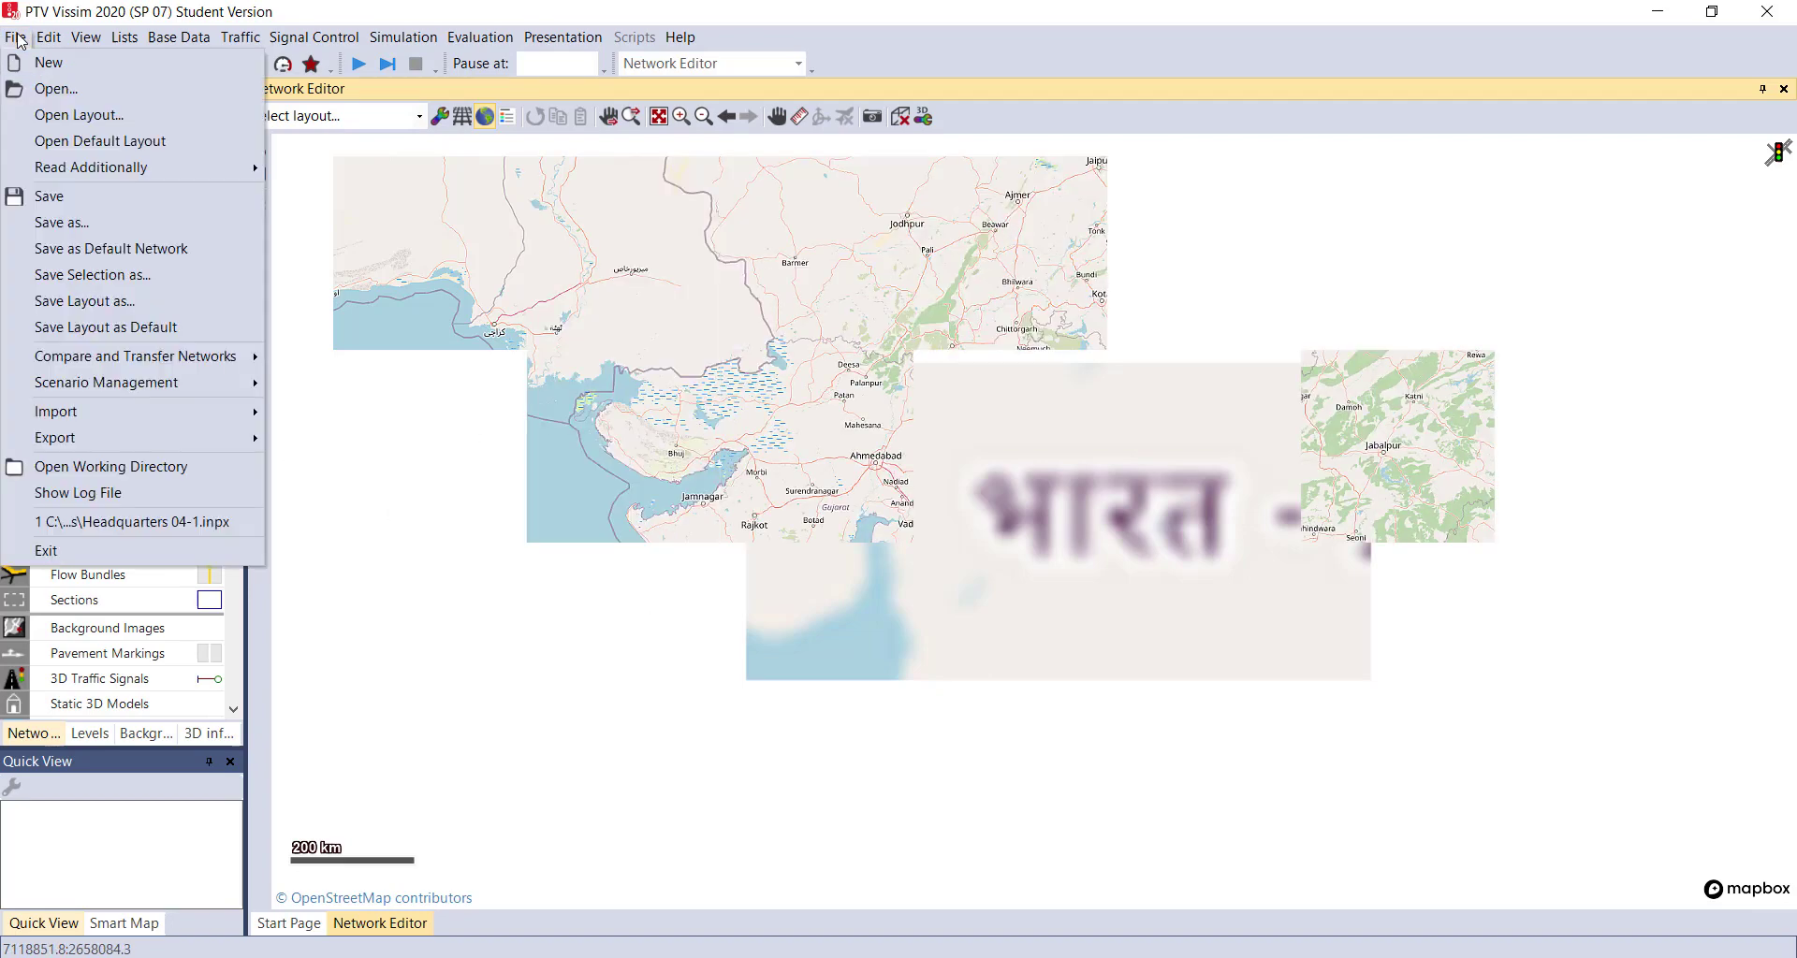
left_click(36, 45)
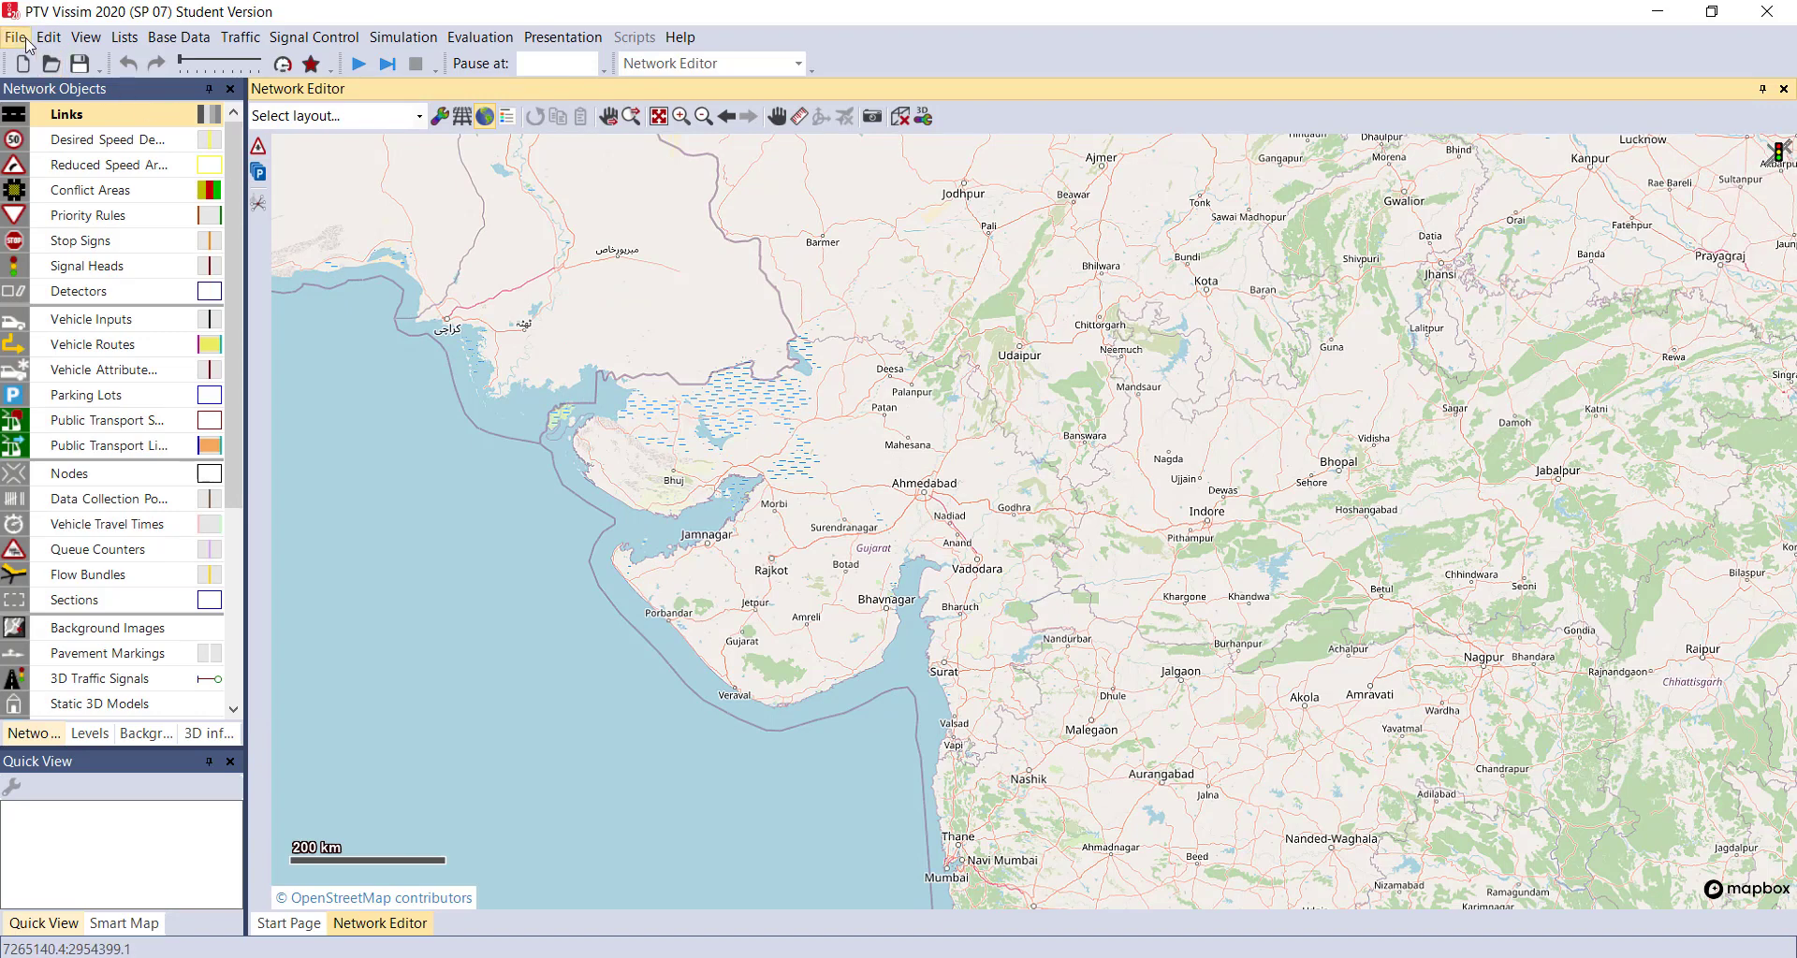
left_click(16, 40)
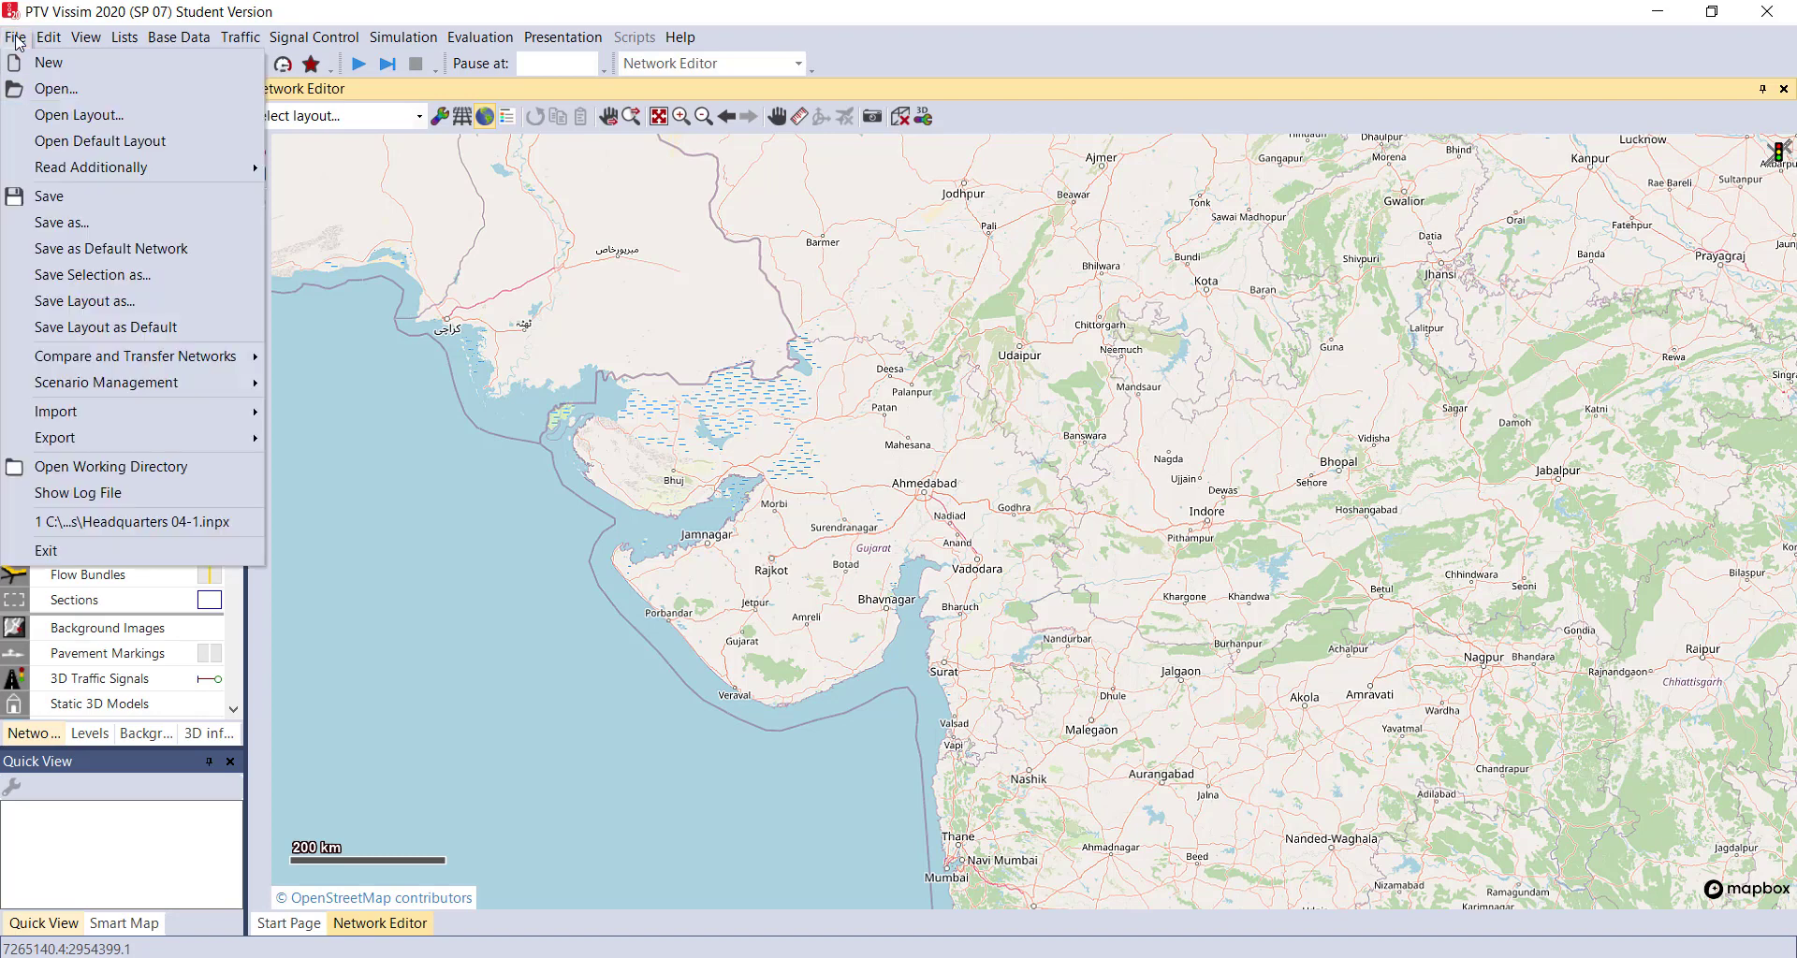
left_click(52, 83)
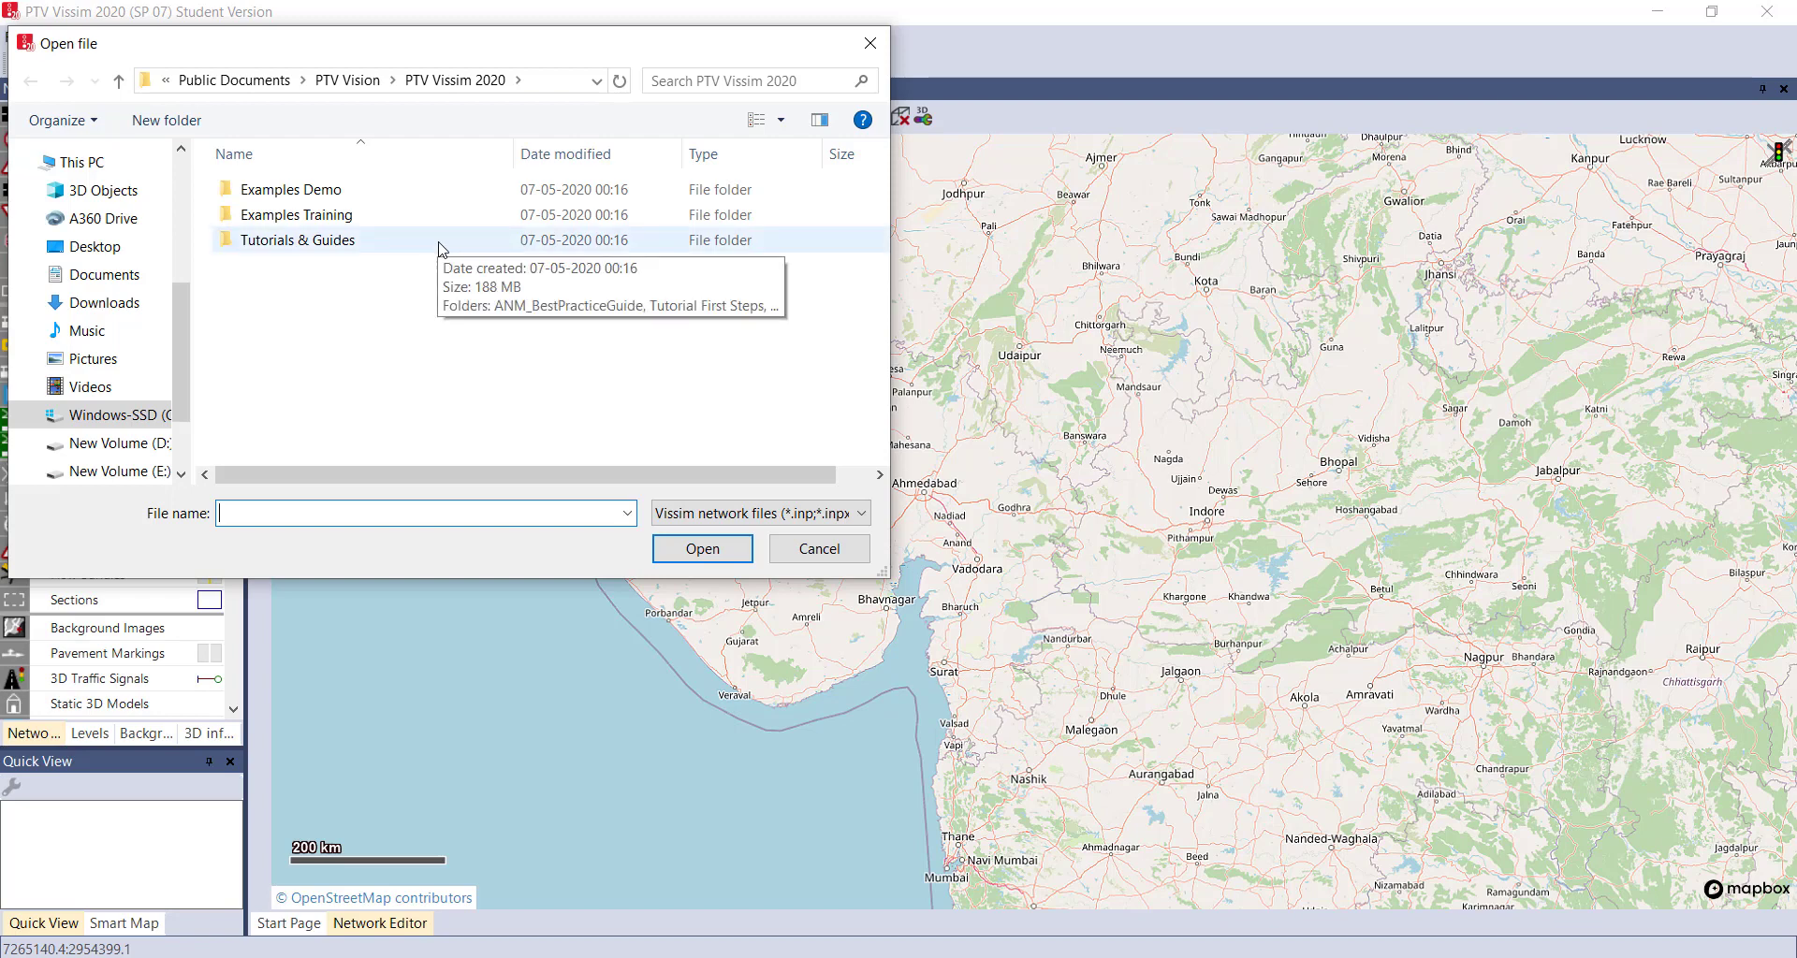
Open Headquarters 04-1 from Tutorials & Guides > Tutorial First Steps > Vissim Files.
double_click(370, 244)
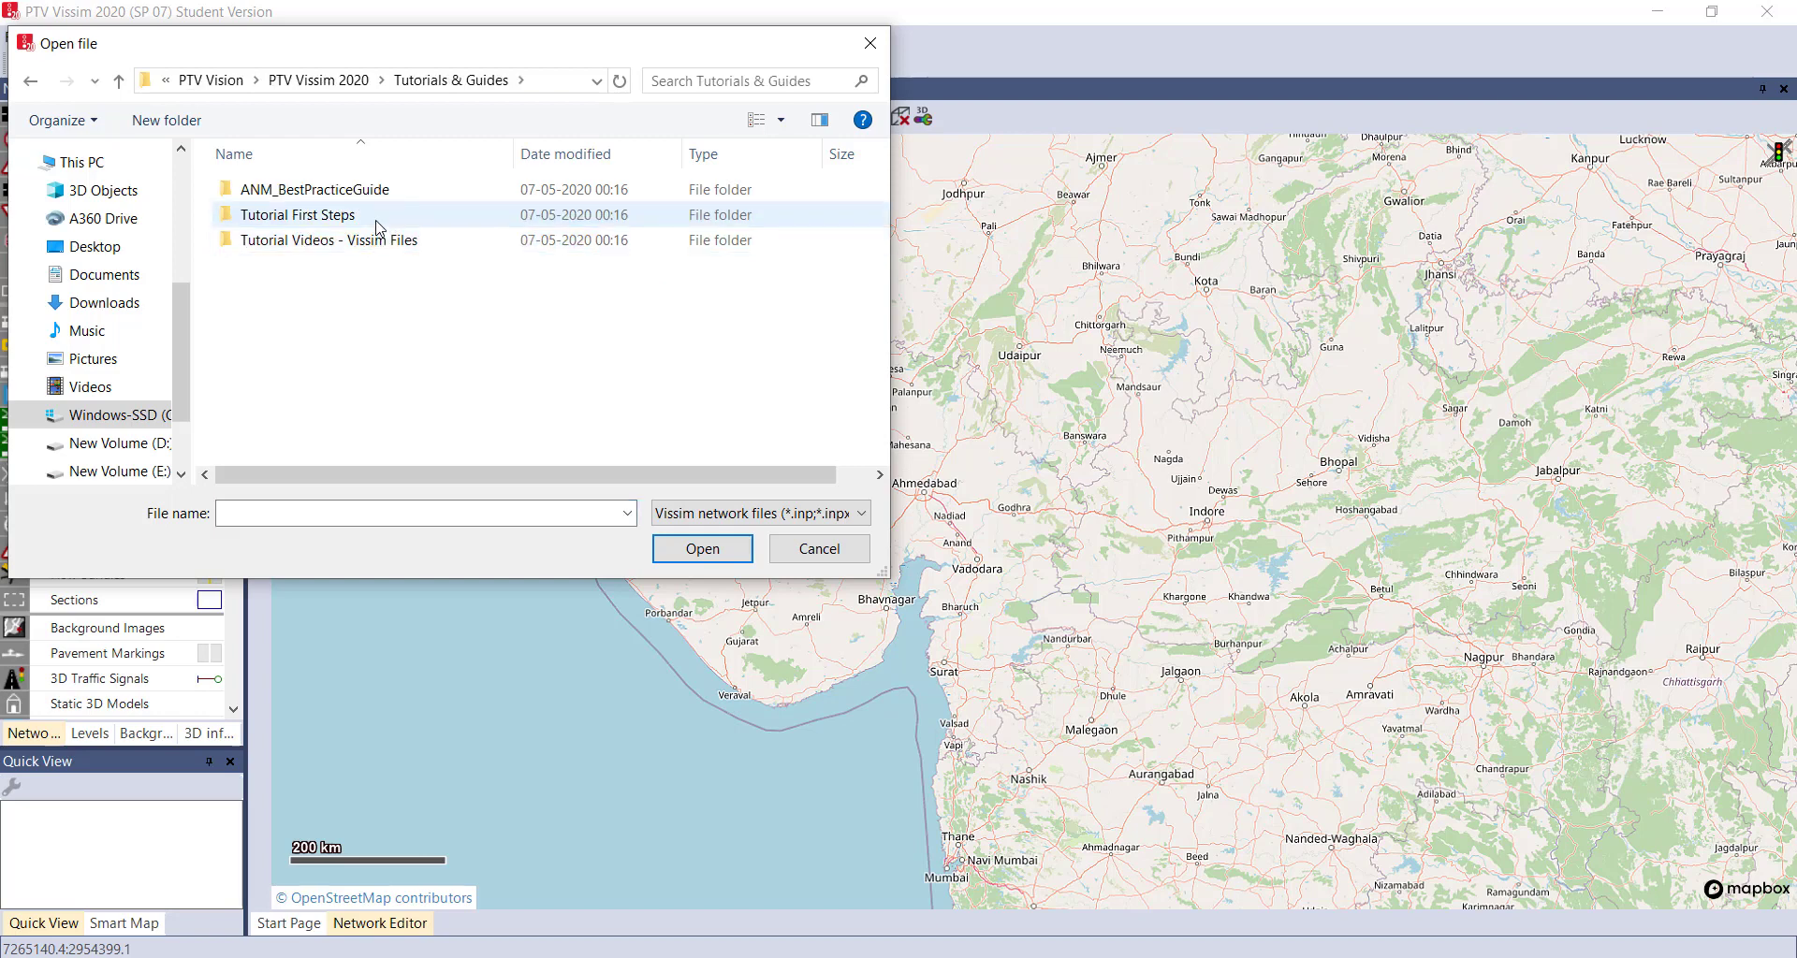
double_click(375, 224)
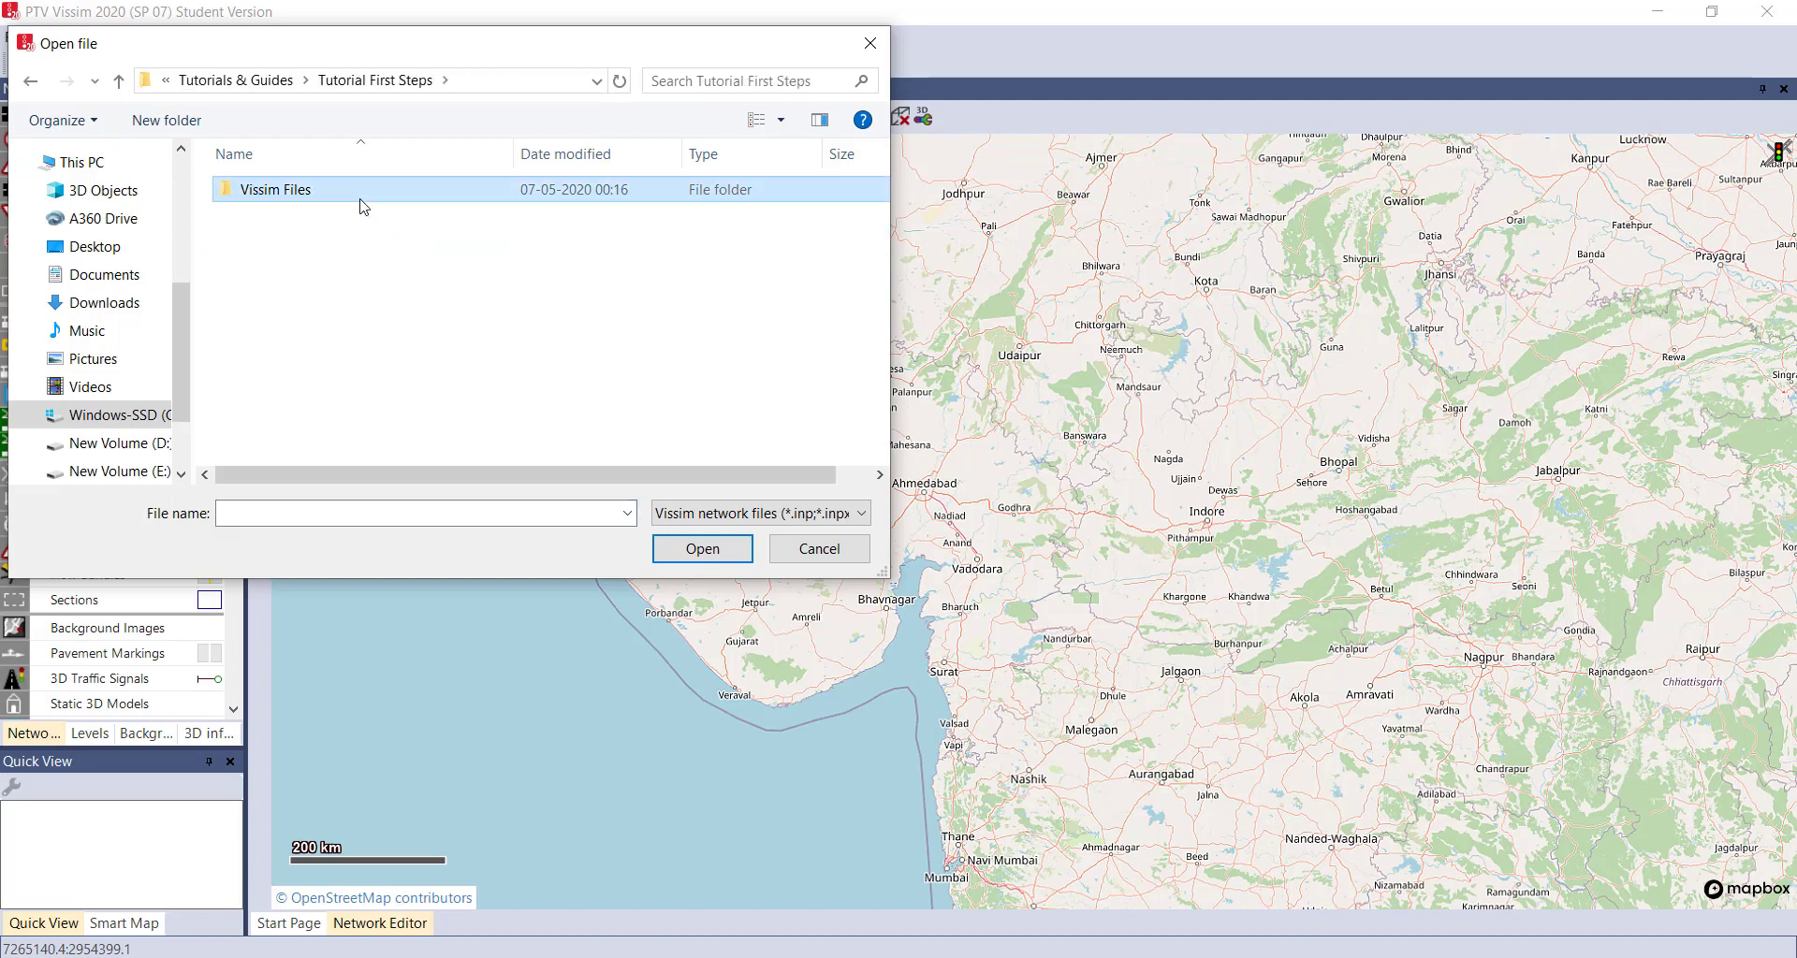
double_click(362, 198)
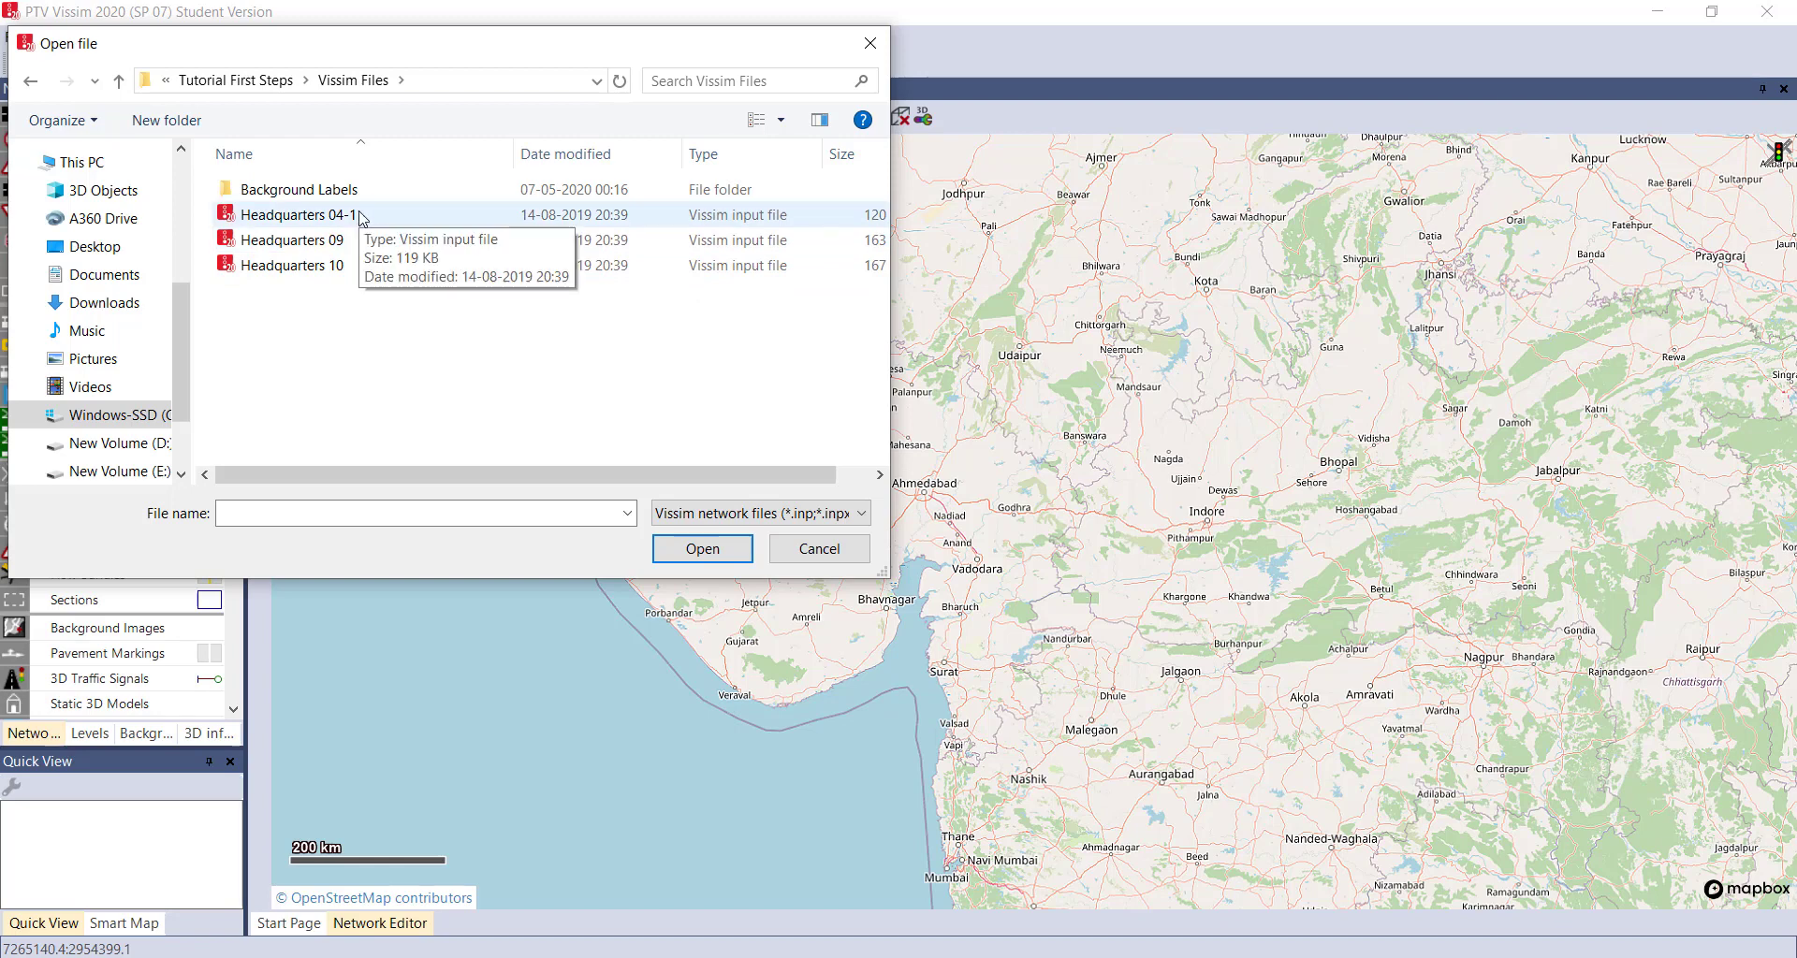
left_click(360, 217)
left_click(698, 550)
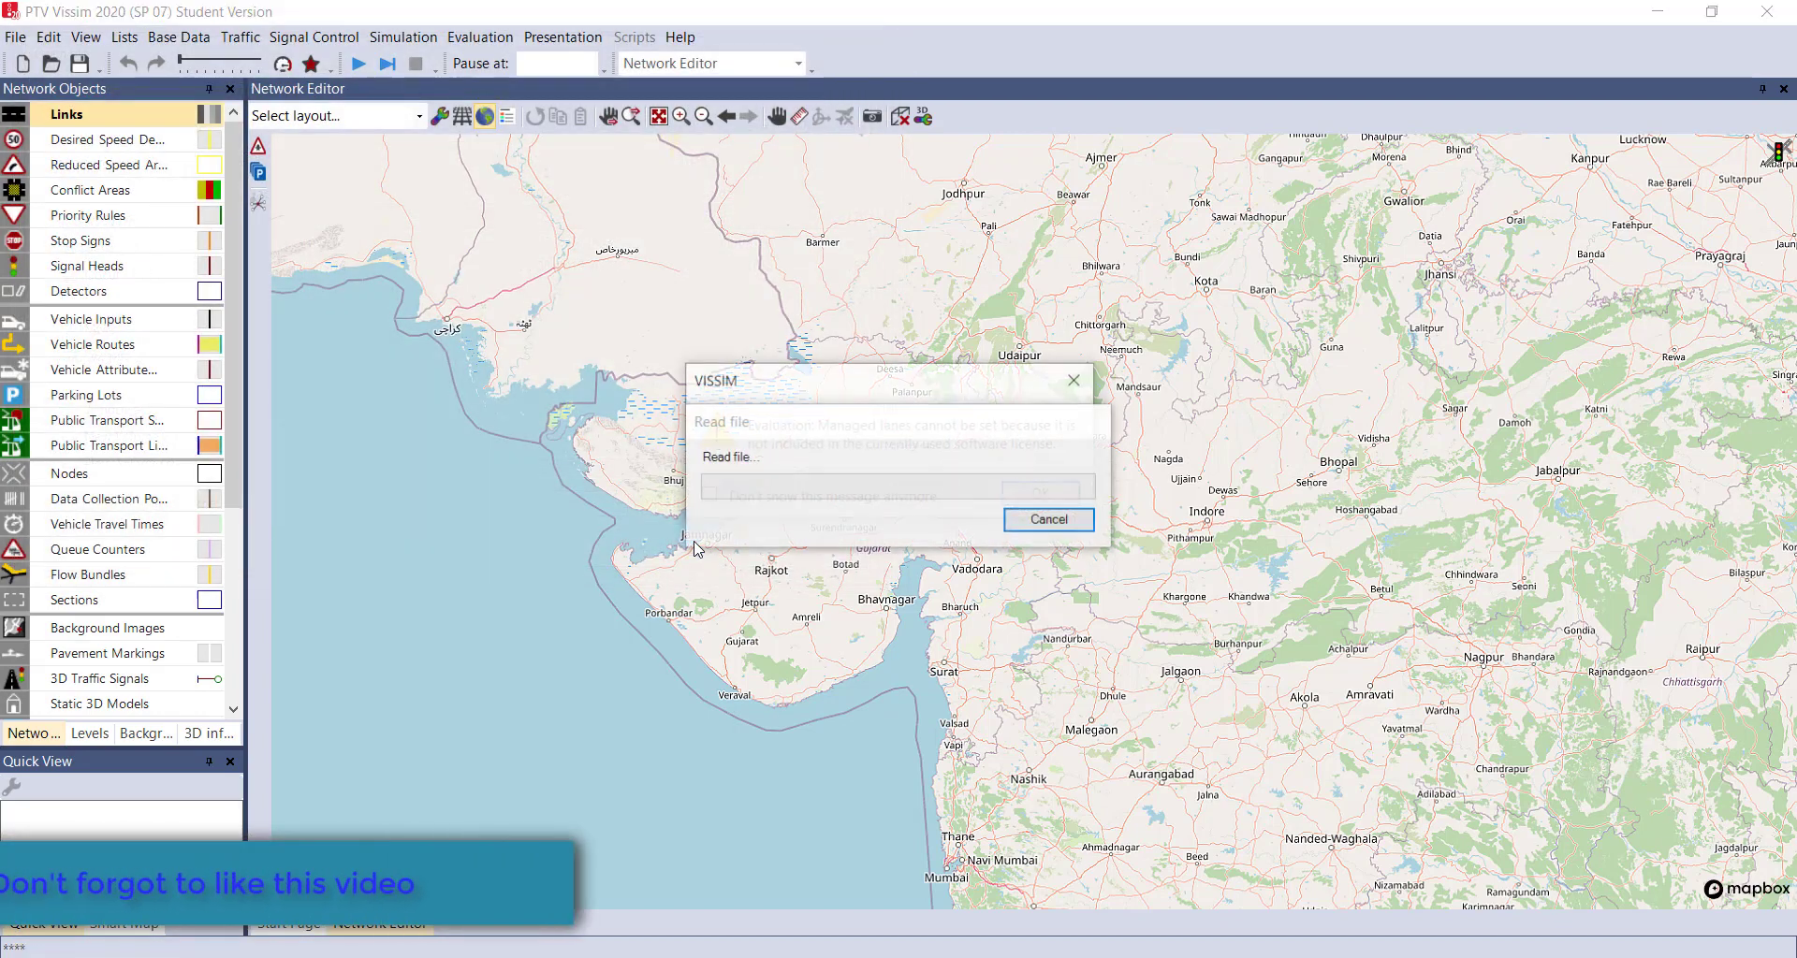
left_click(1061, 493)
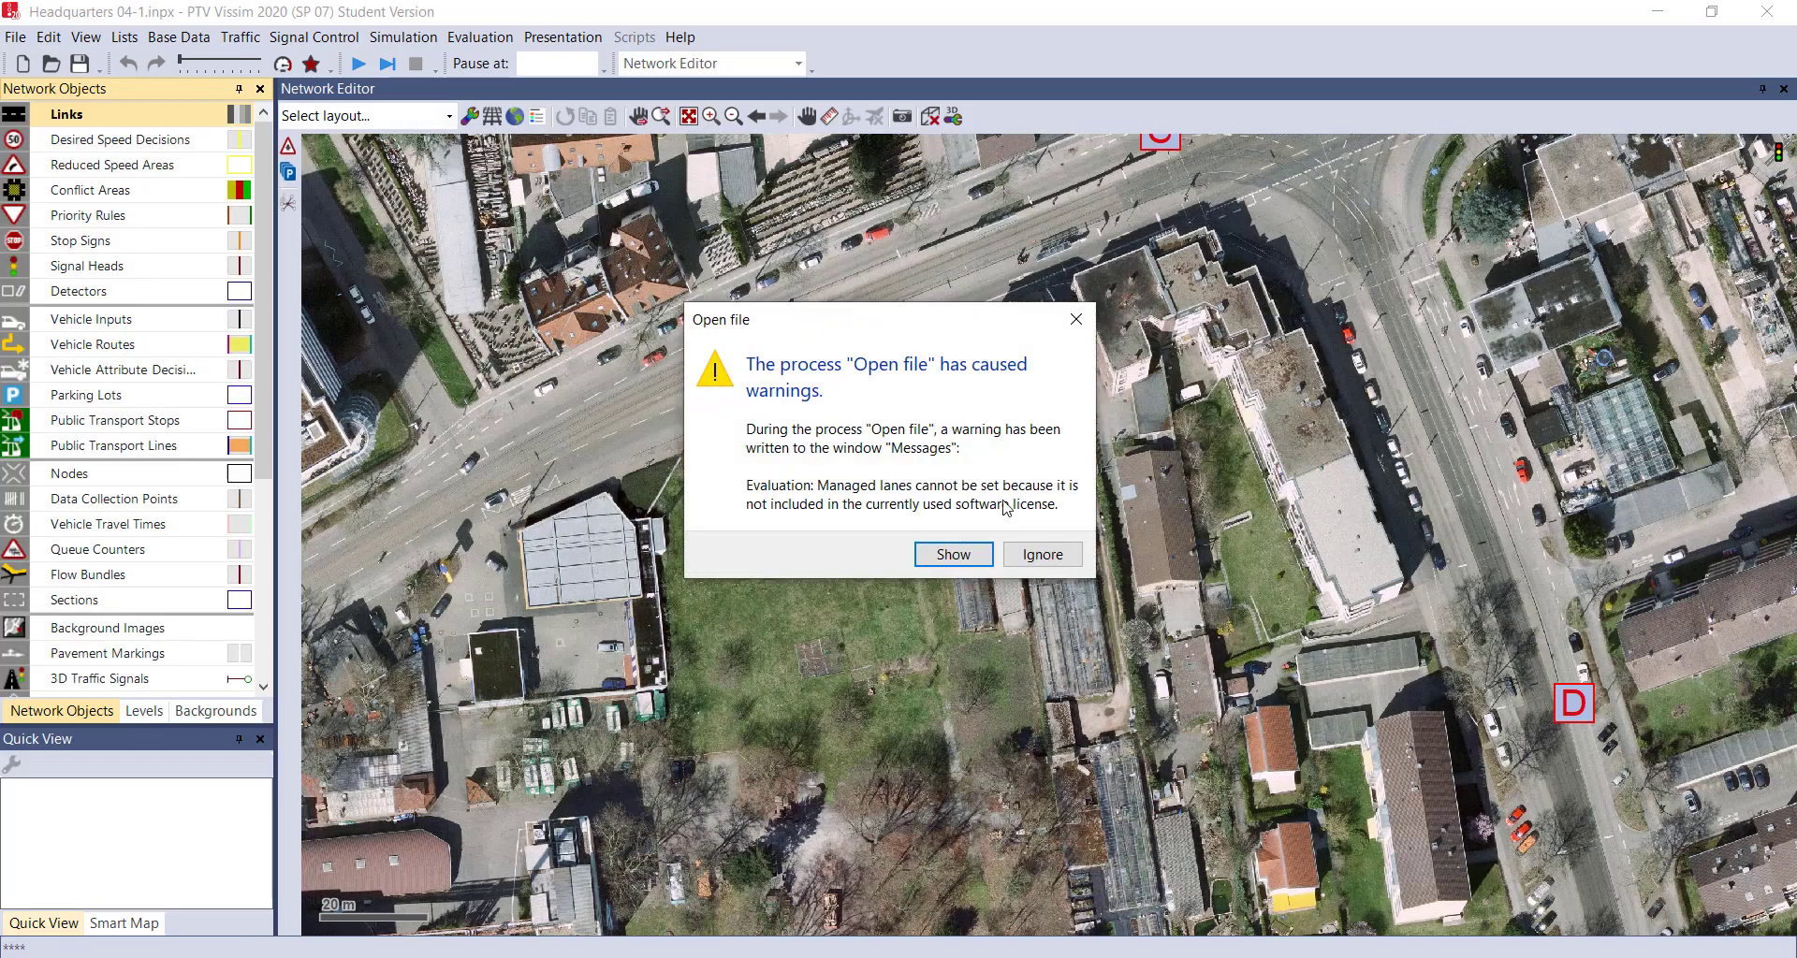
Ignore the file warnings, zoom out, and select the 500 by 250 background image.
left_click(1029, 555)
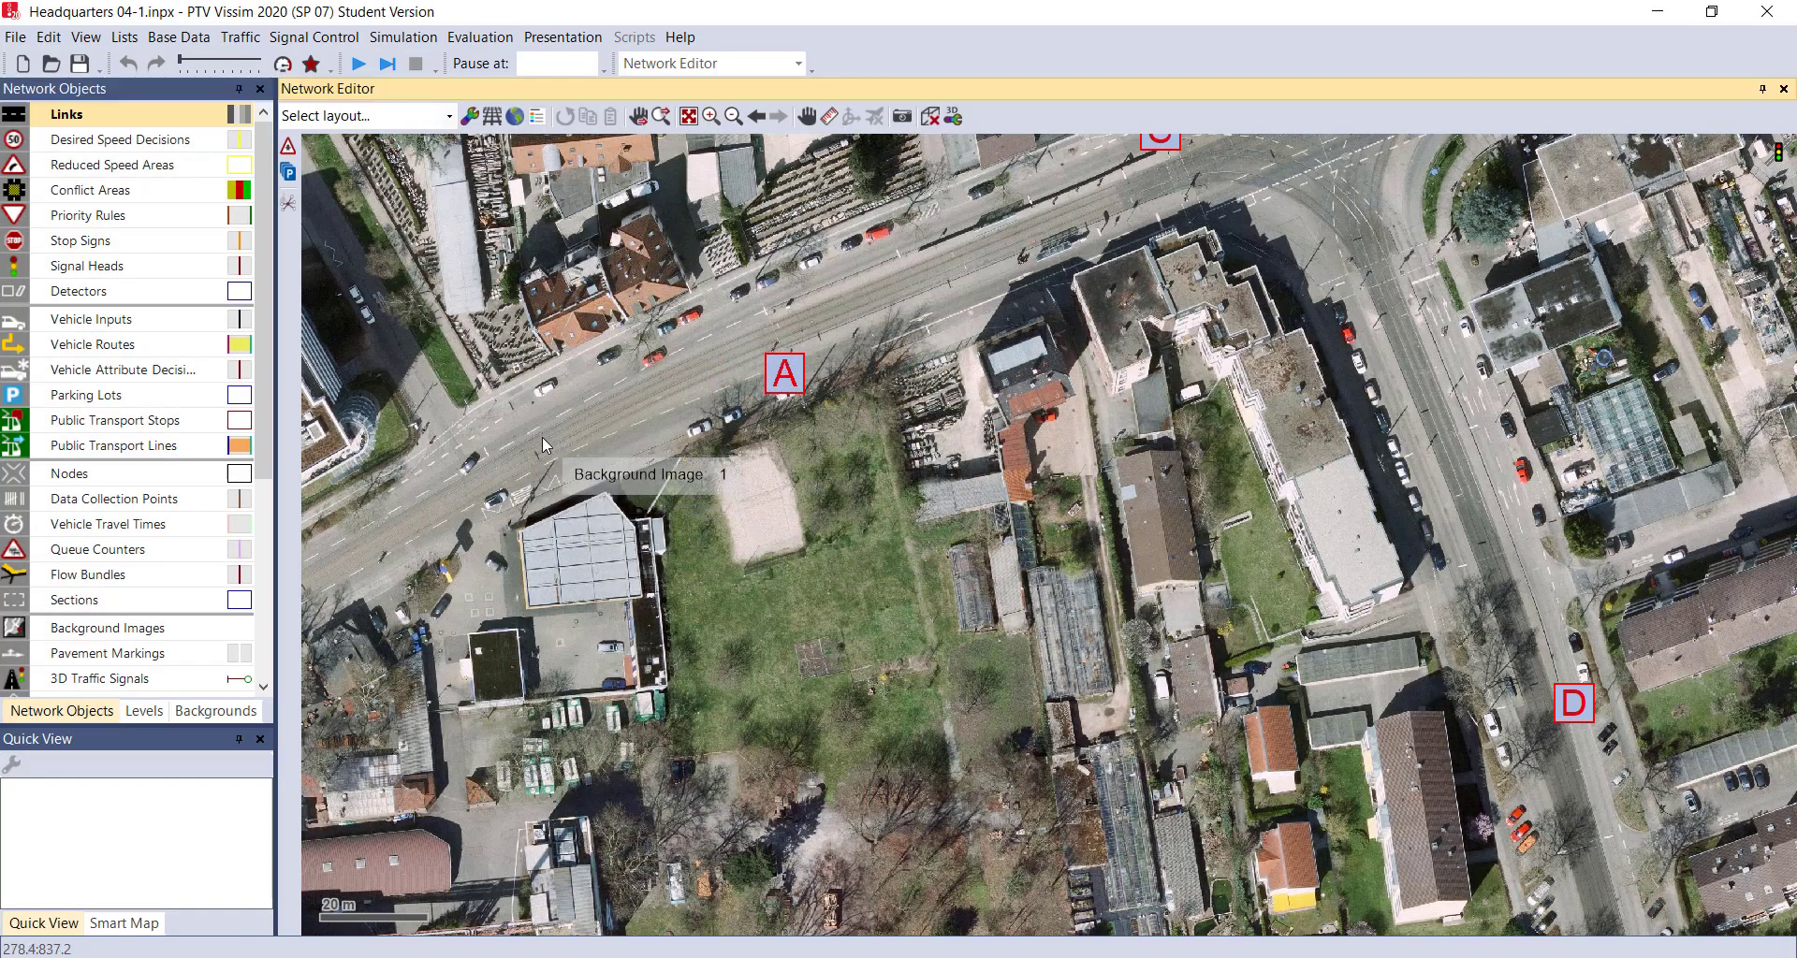
scroll(542, 436, "down", 2)
scroll(925, 644, "down", 1)
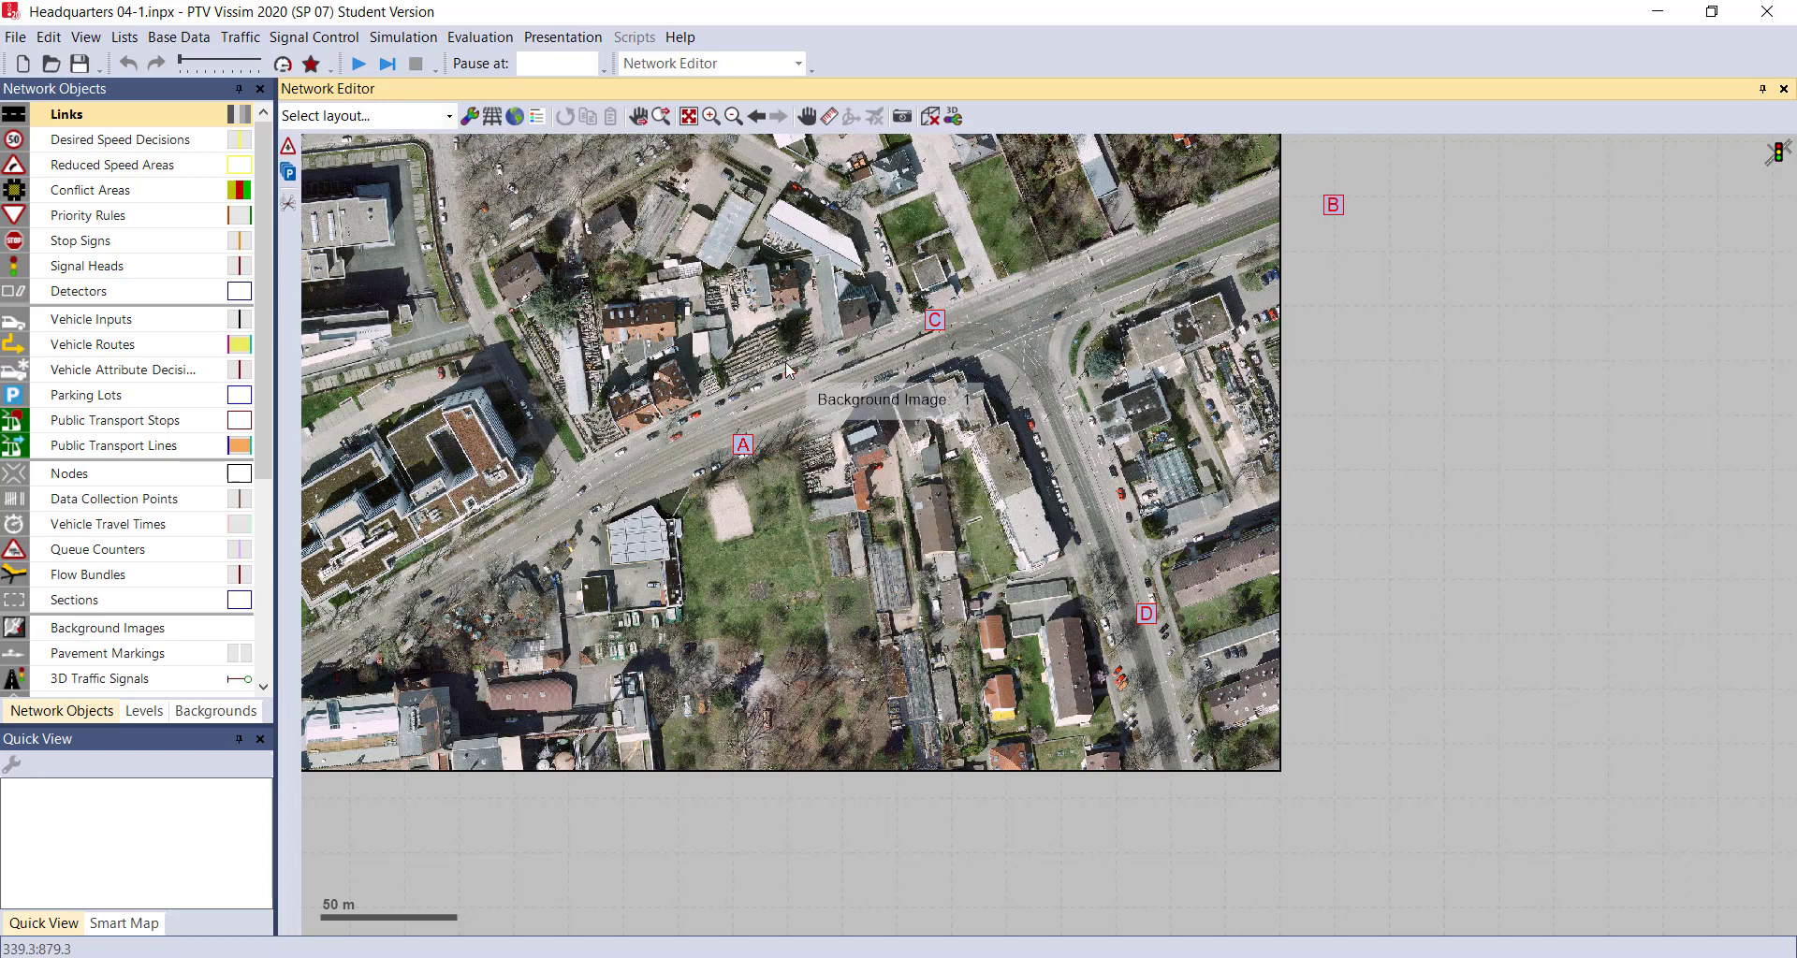
left_click(849, 459)
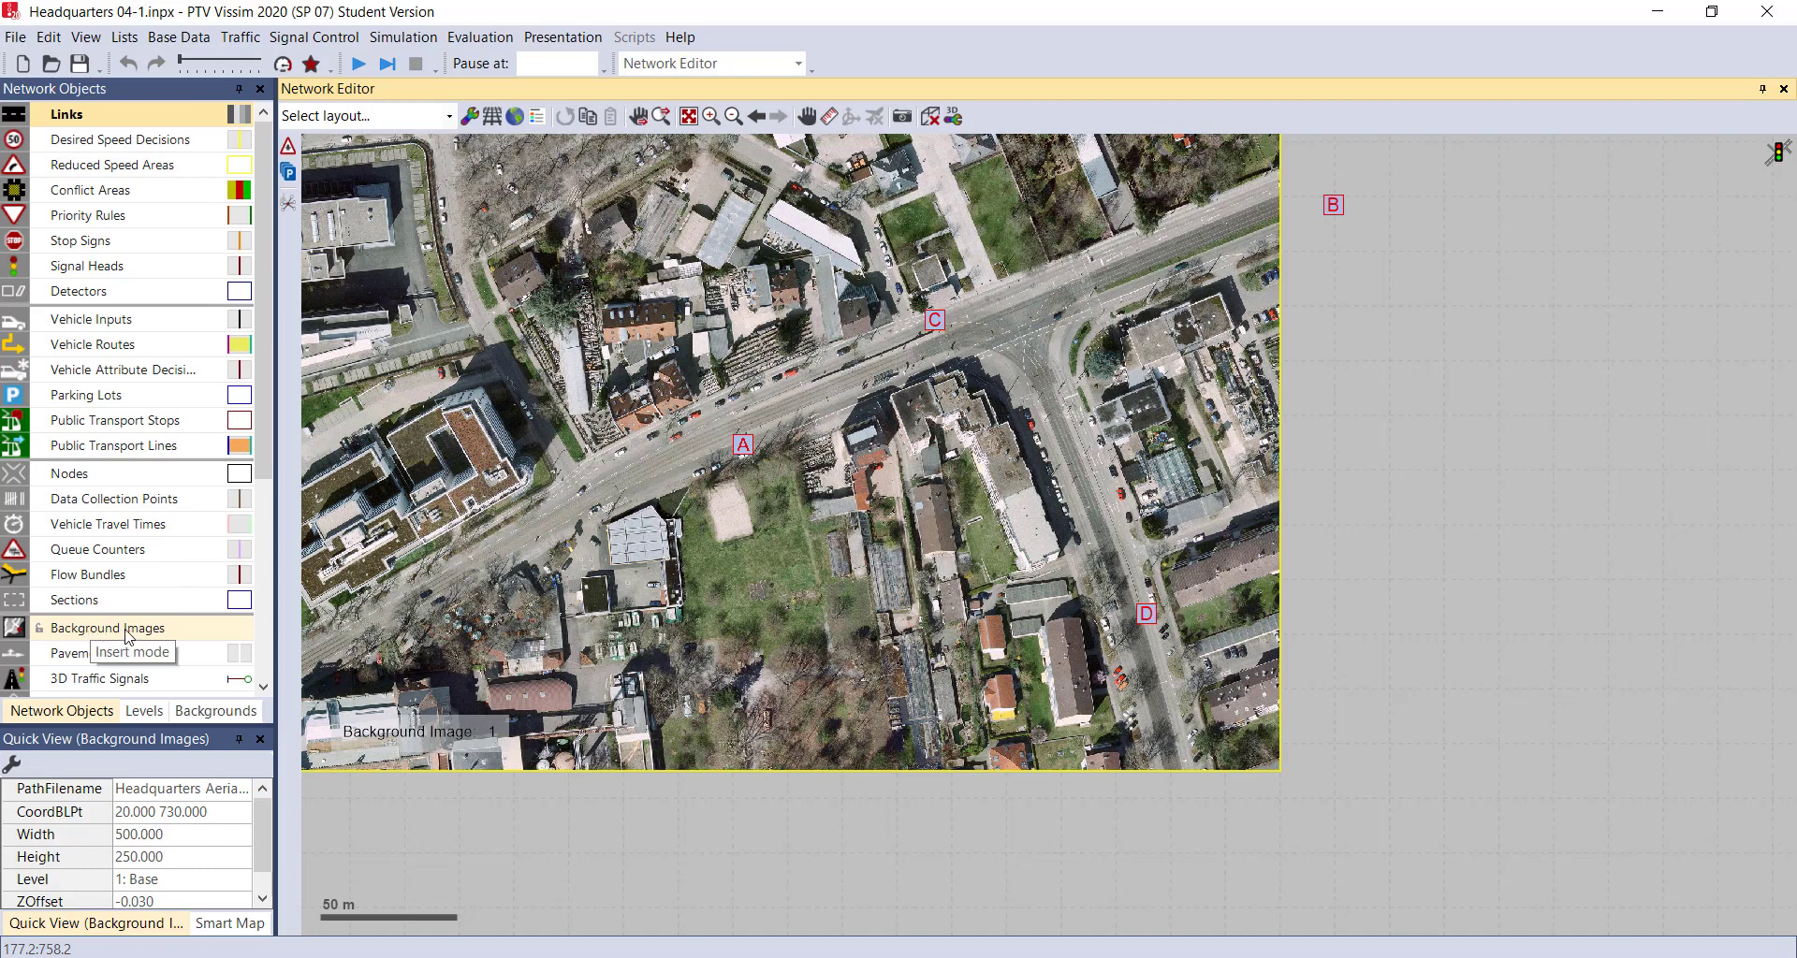
Lock Background Images in the Network Objects list and deselect the aerial image.
left_click(43, 639)
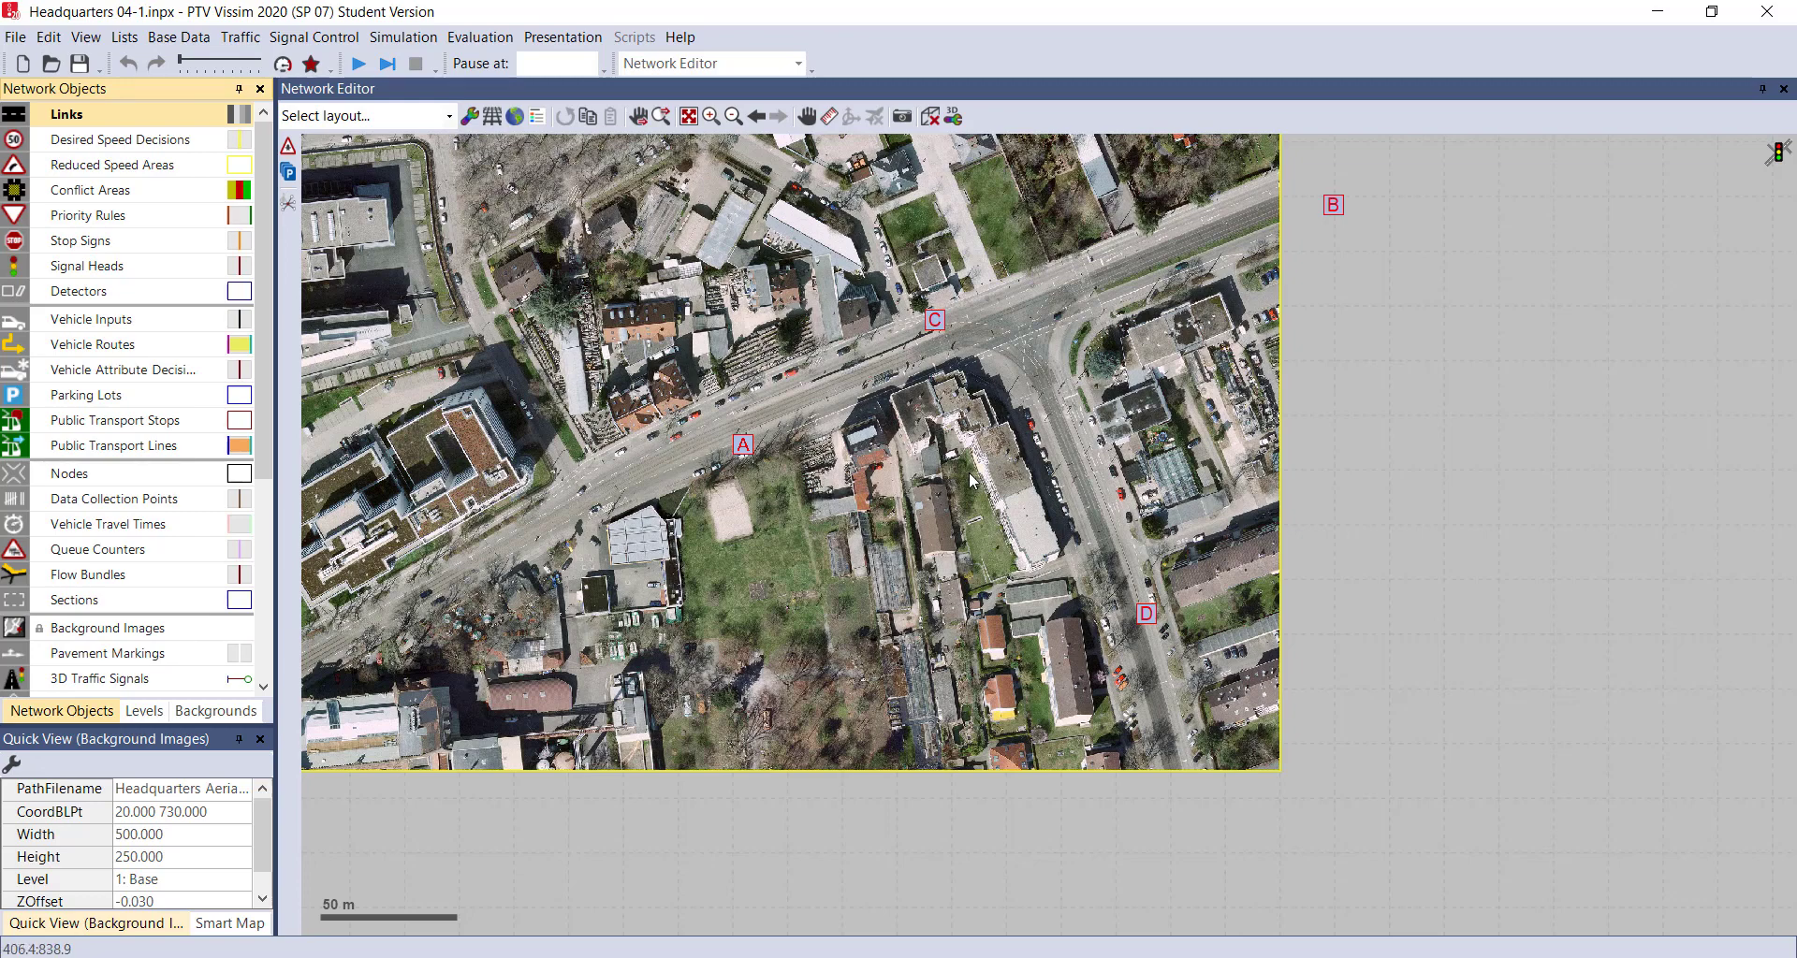
left_click(1091, 746)
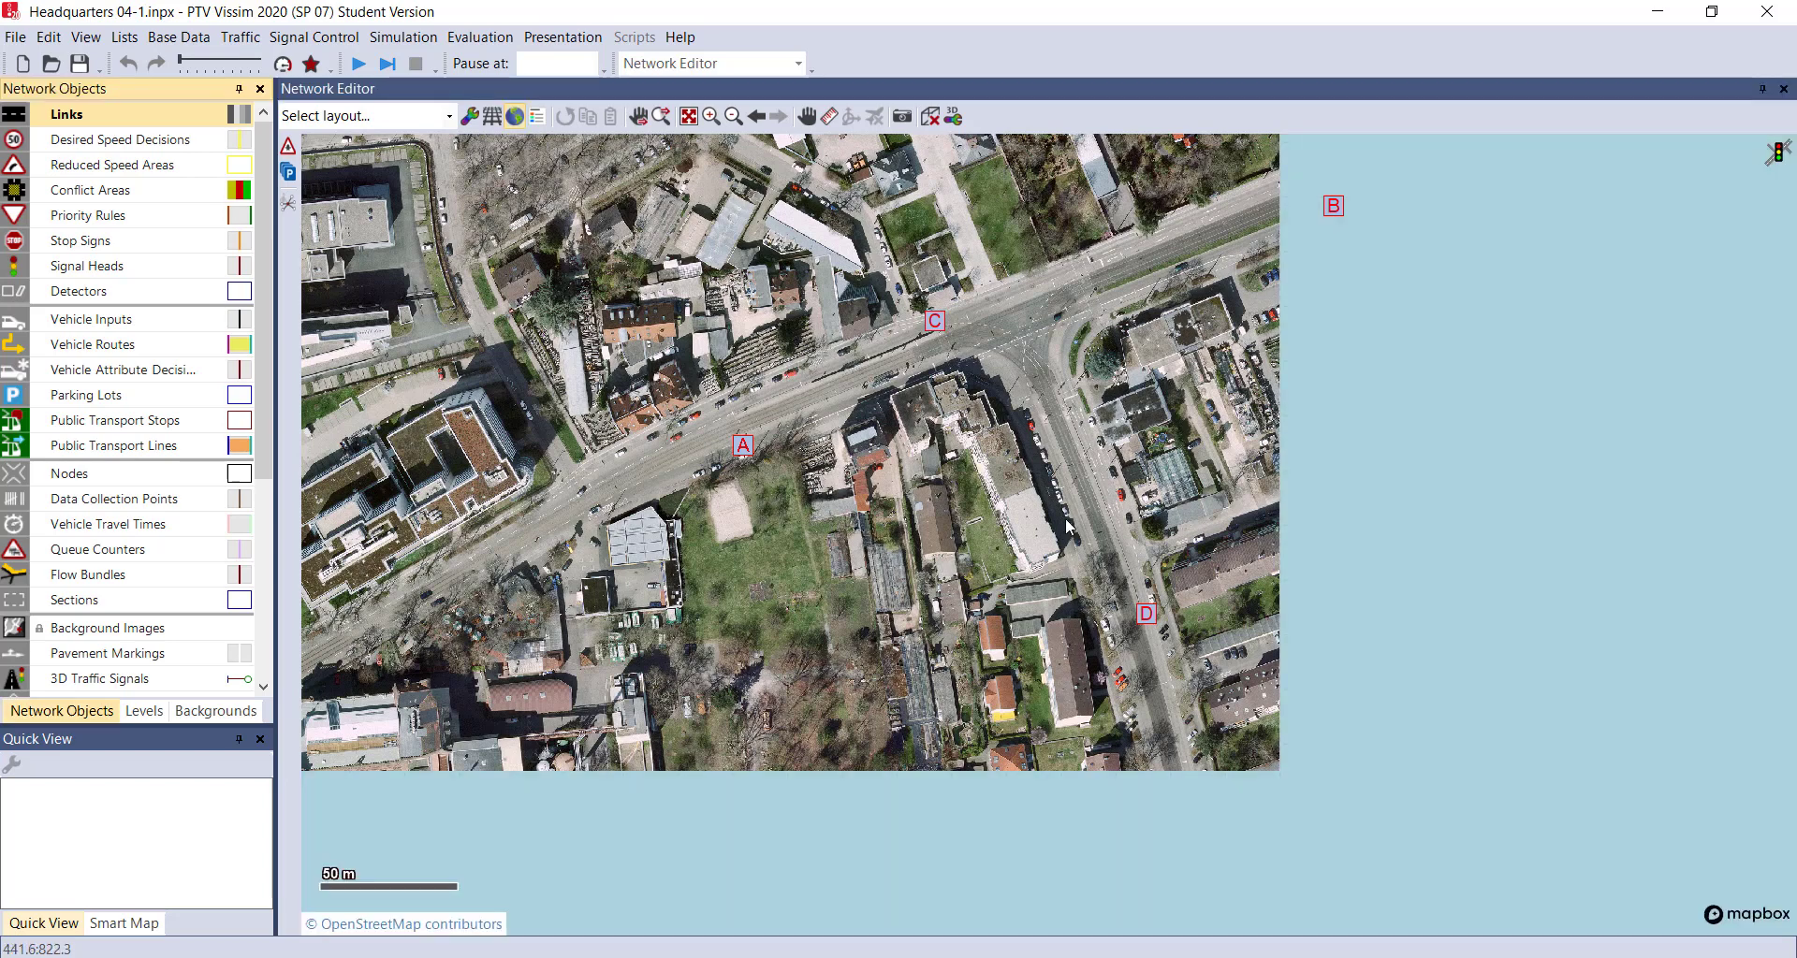
Toggle the online background map off, on (acknowledging the warning), and off again.
left_click(513, 116)
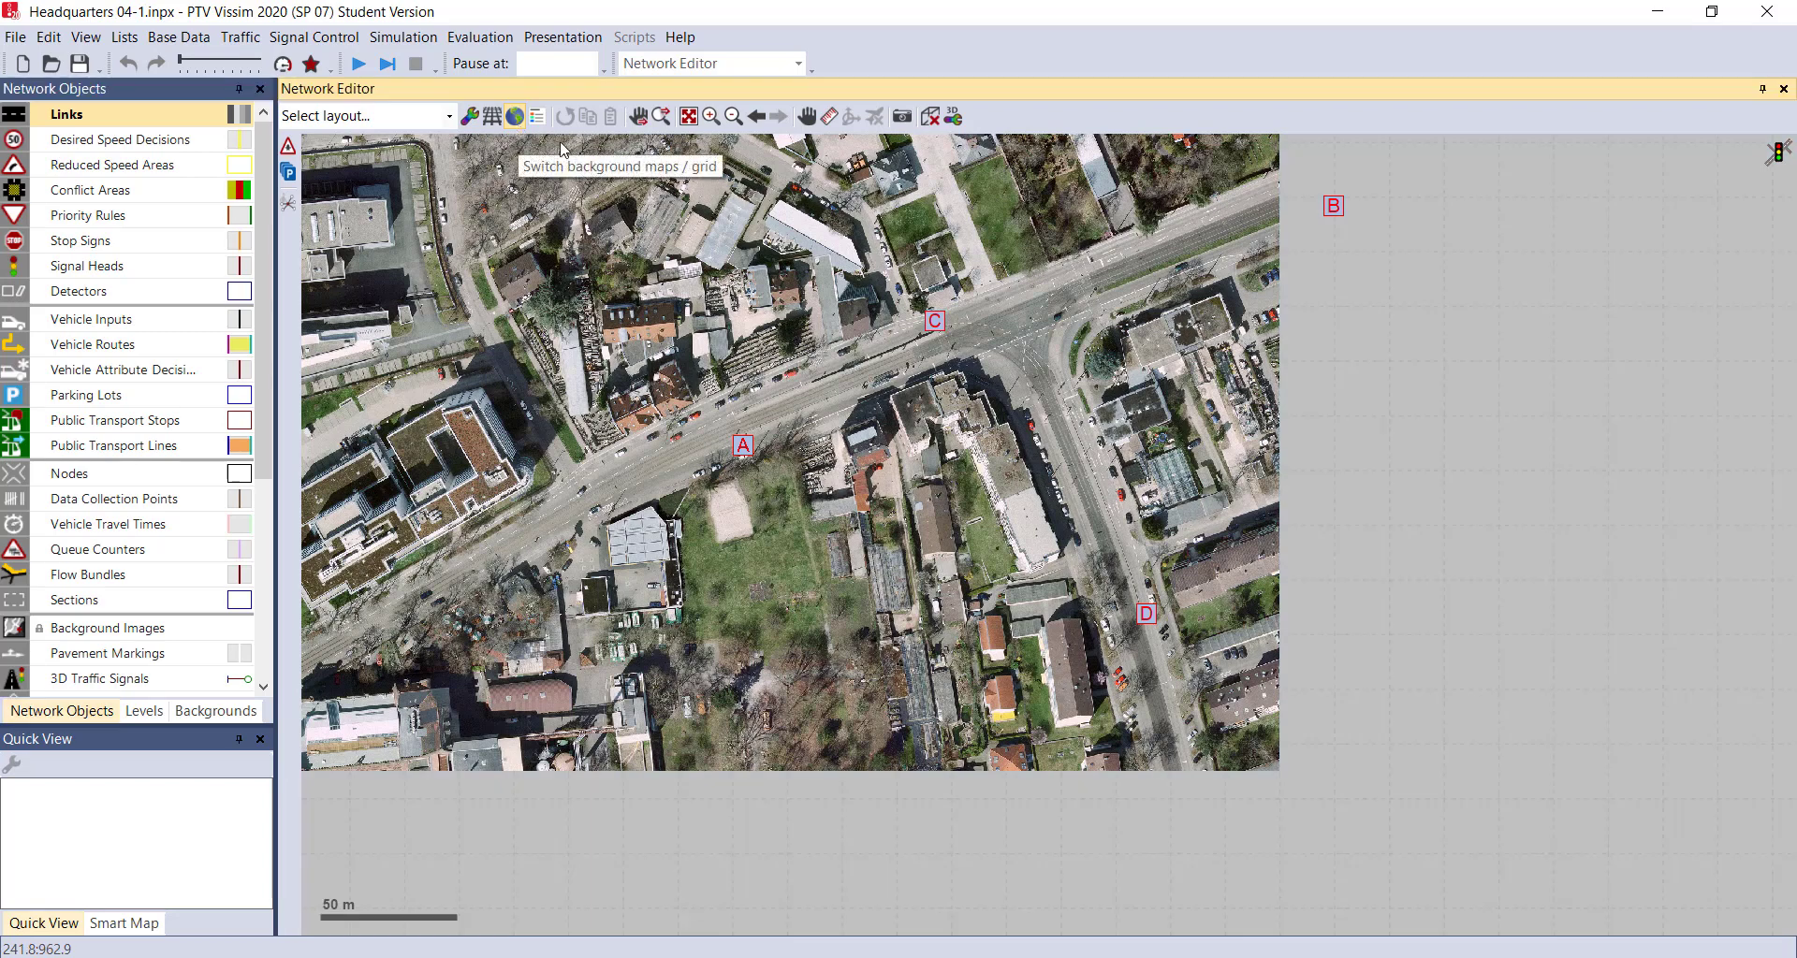
left_click(514, 117)
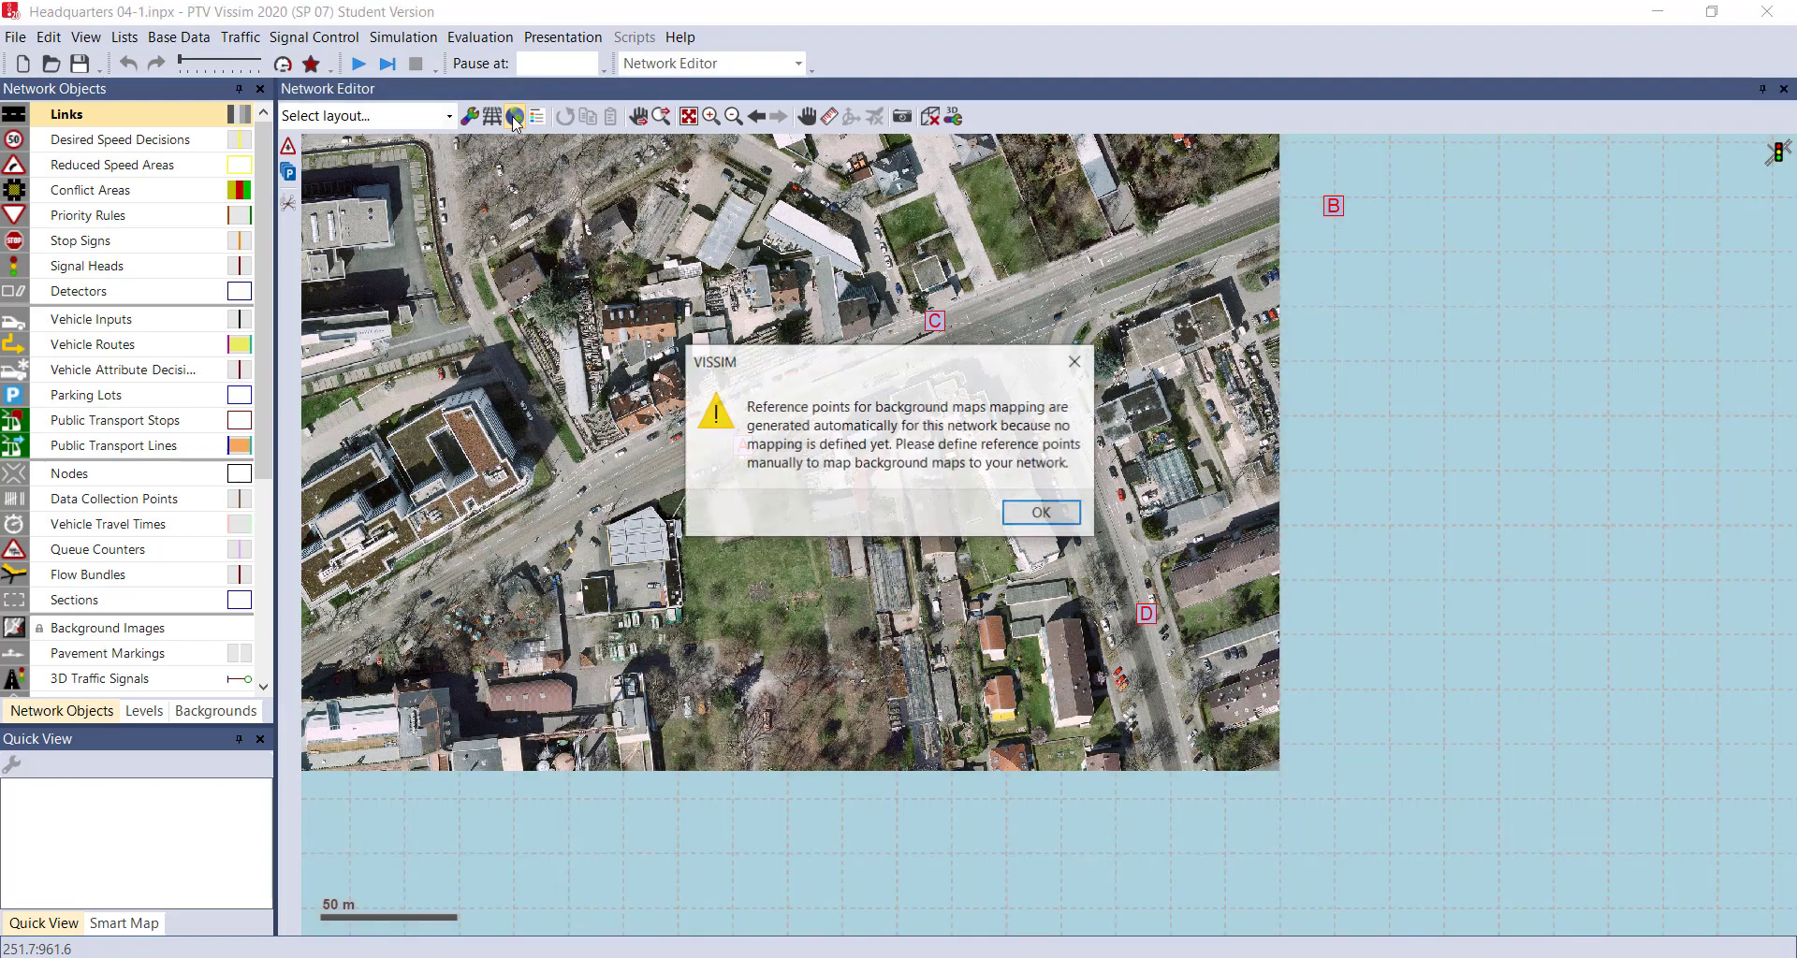
left_click(1039, 518)
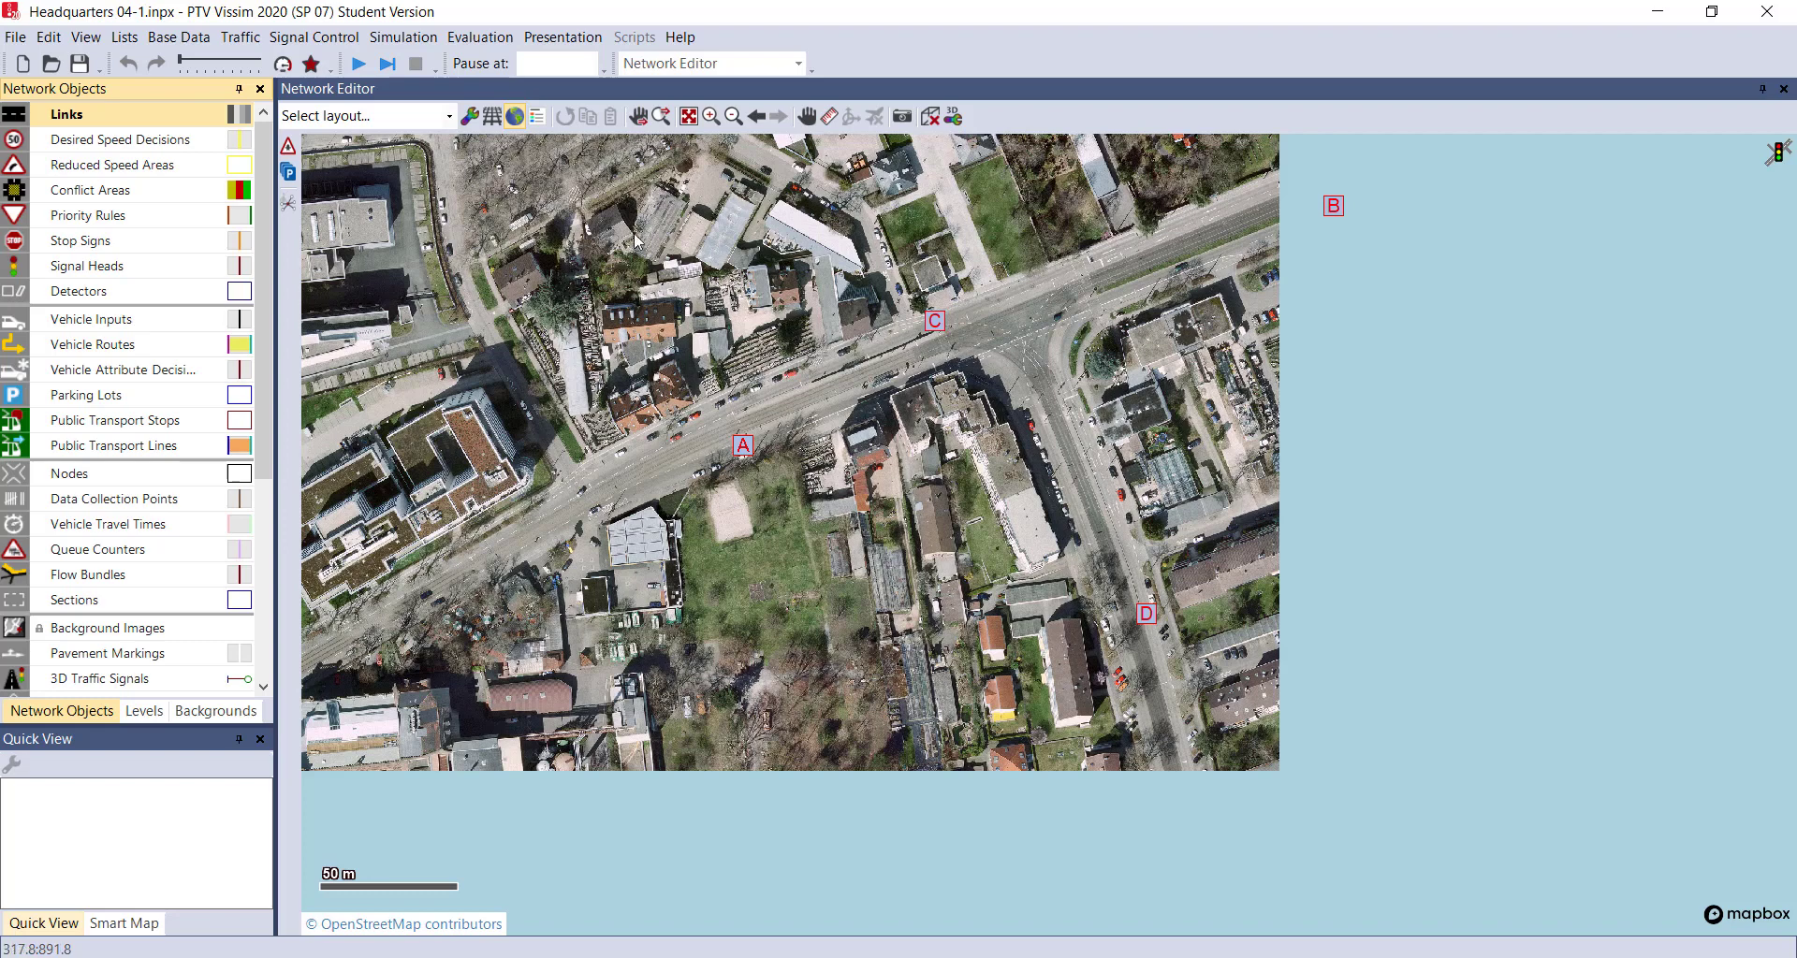
left_click(514, 117)
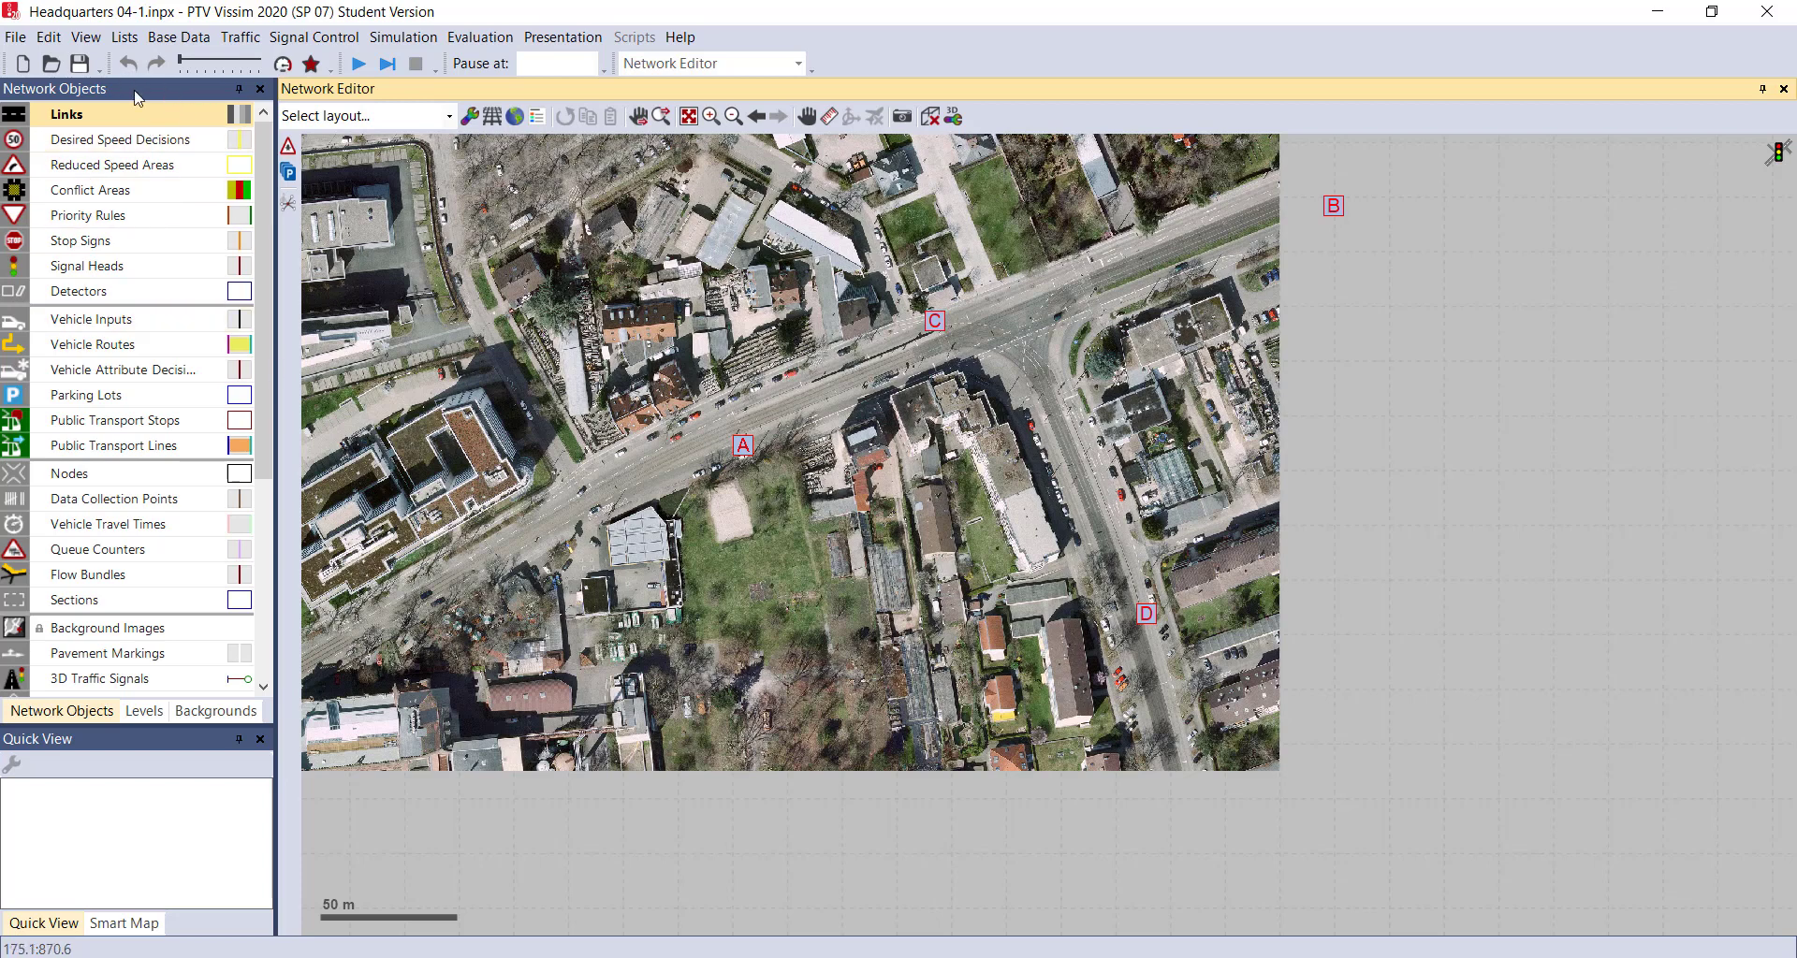
Show the Network Objects panel from the View menu in place of Levels.
left_click(260, 89)
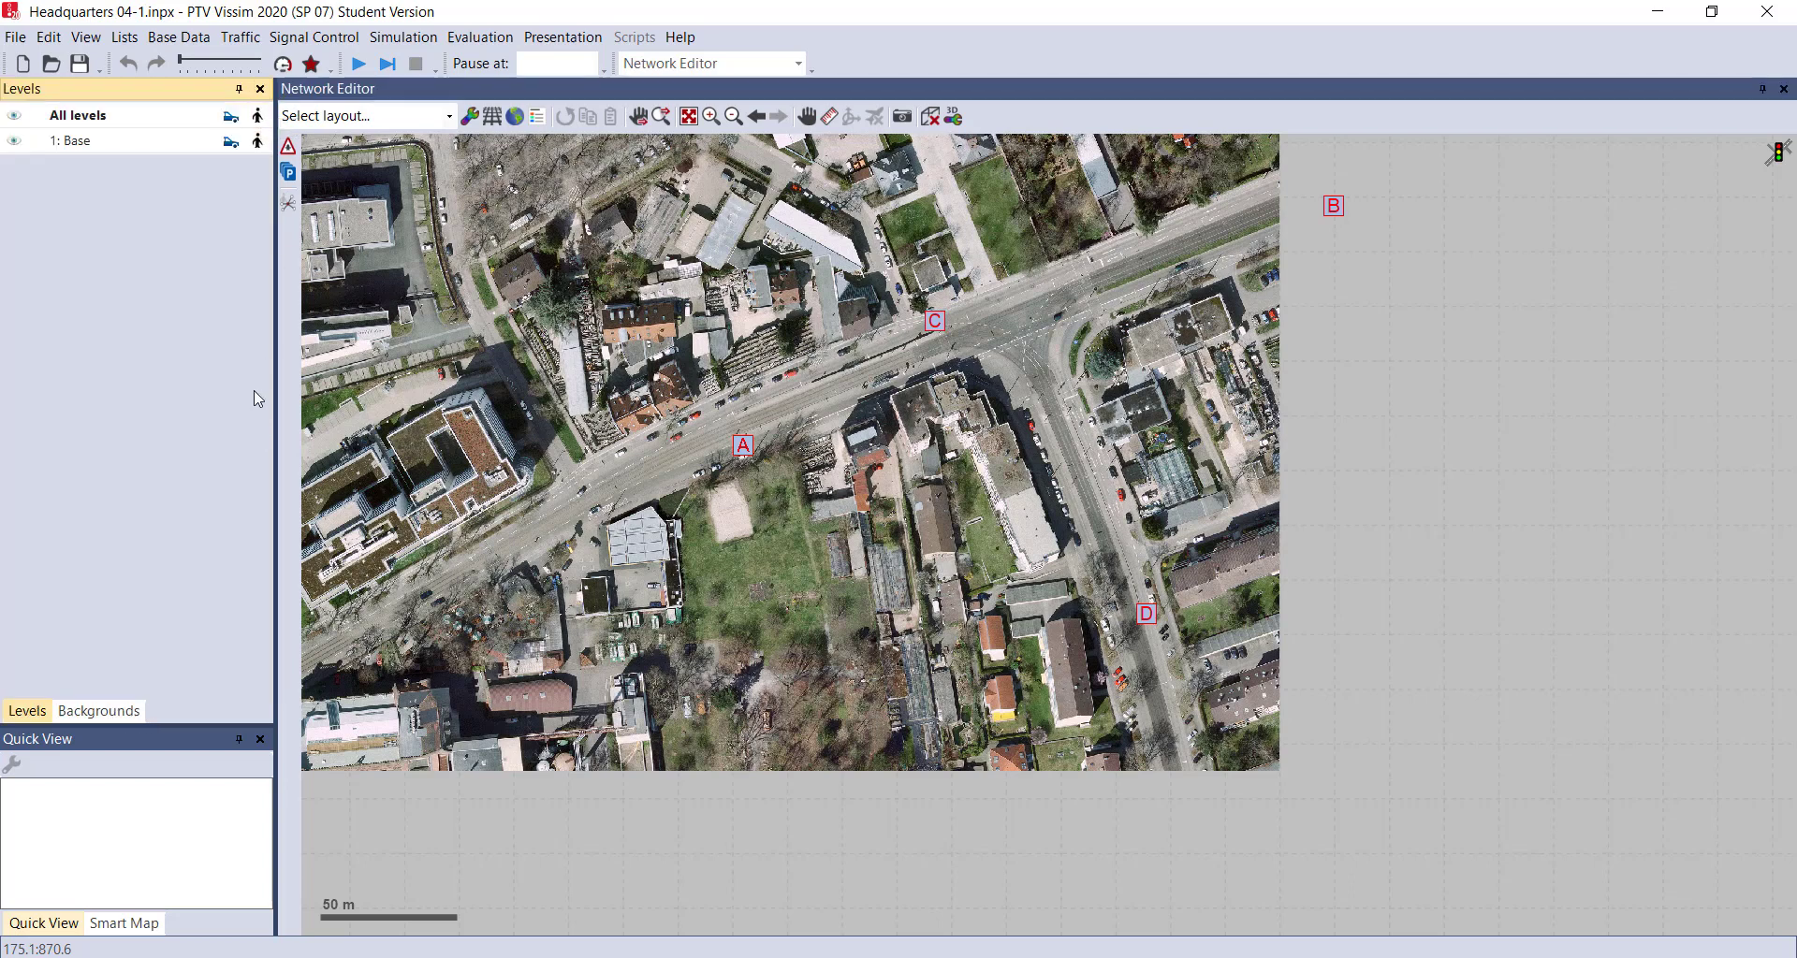
left_click(86, 38)
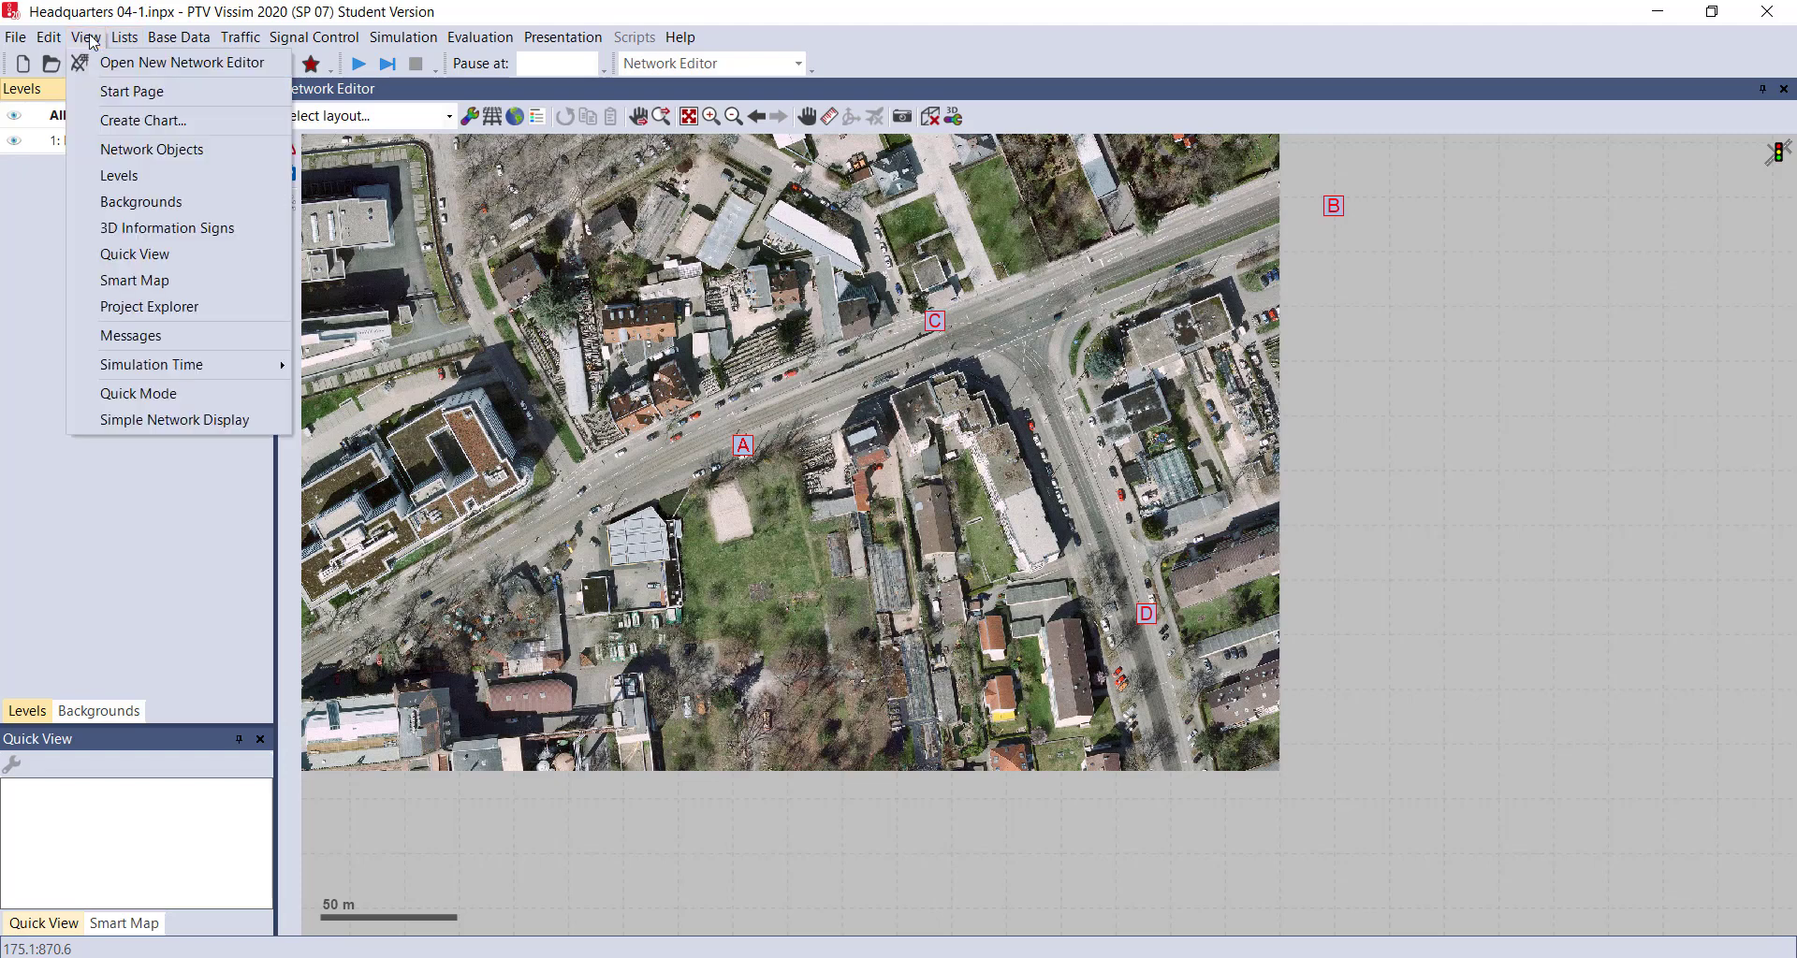
left_click(171, 149)
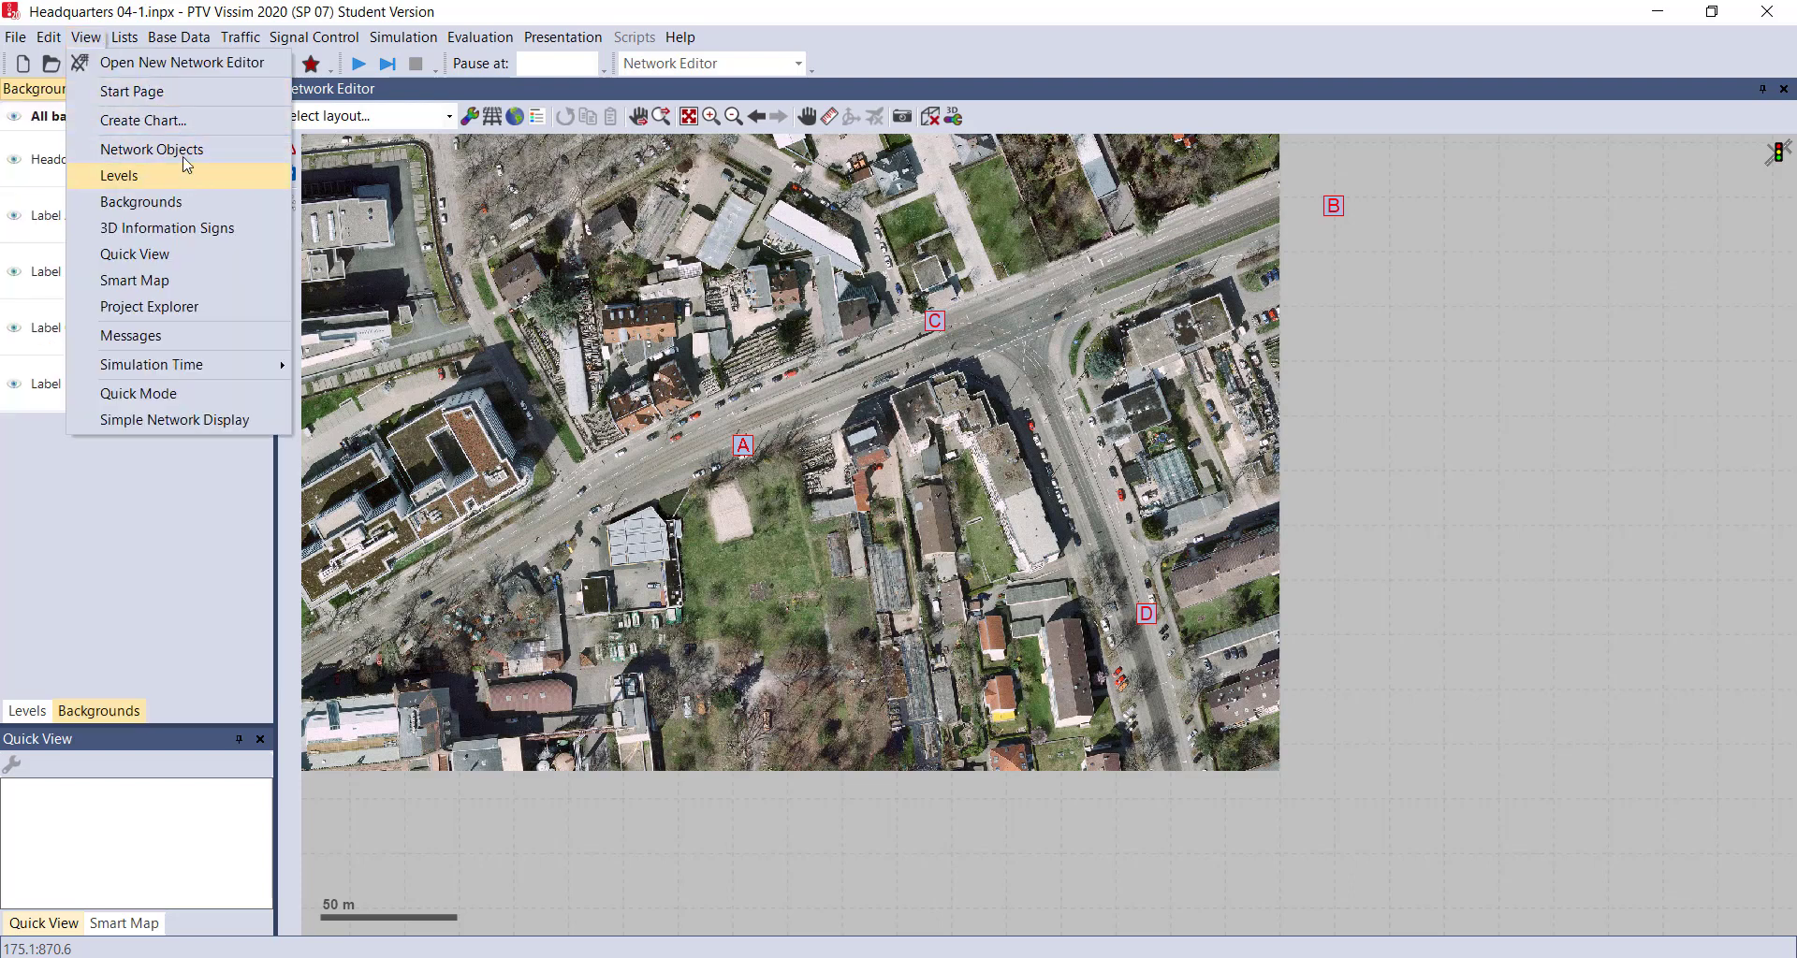
left_click(172, 146)
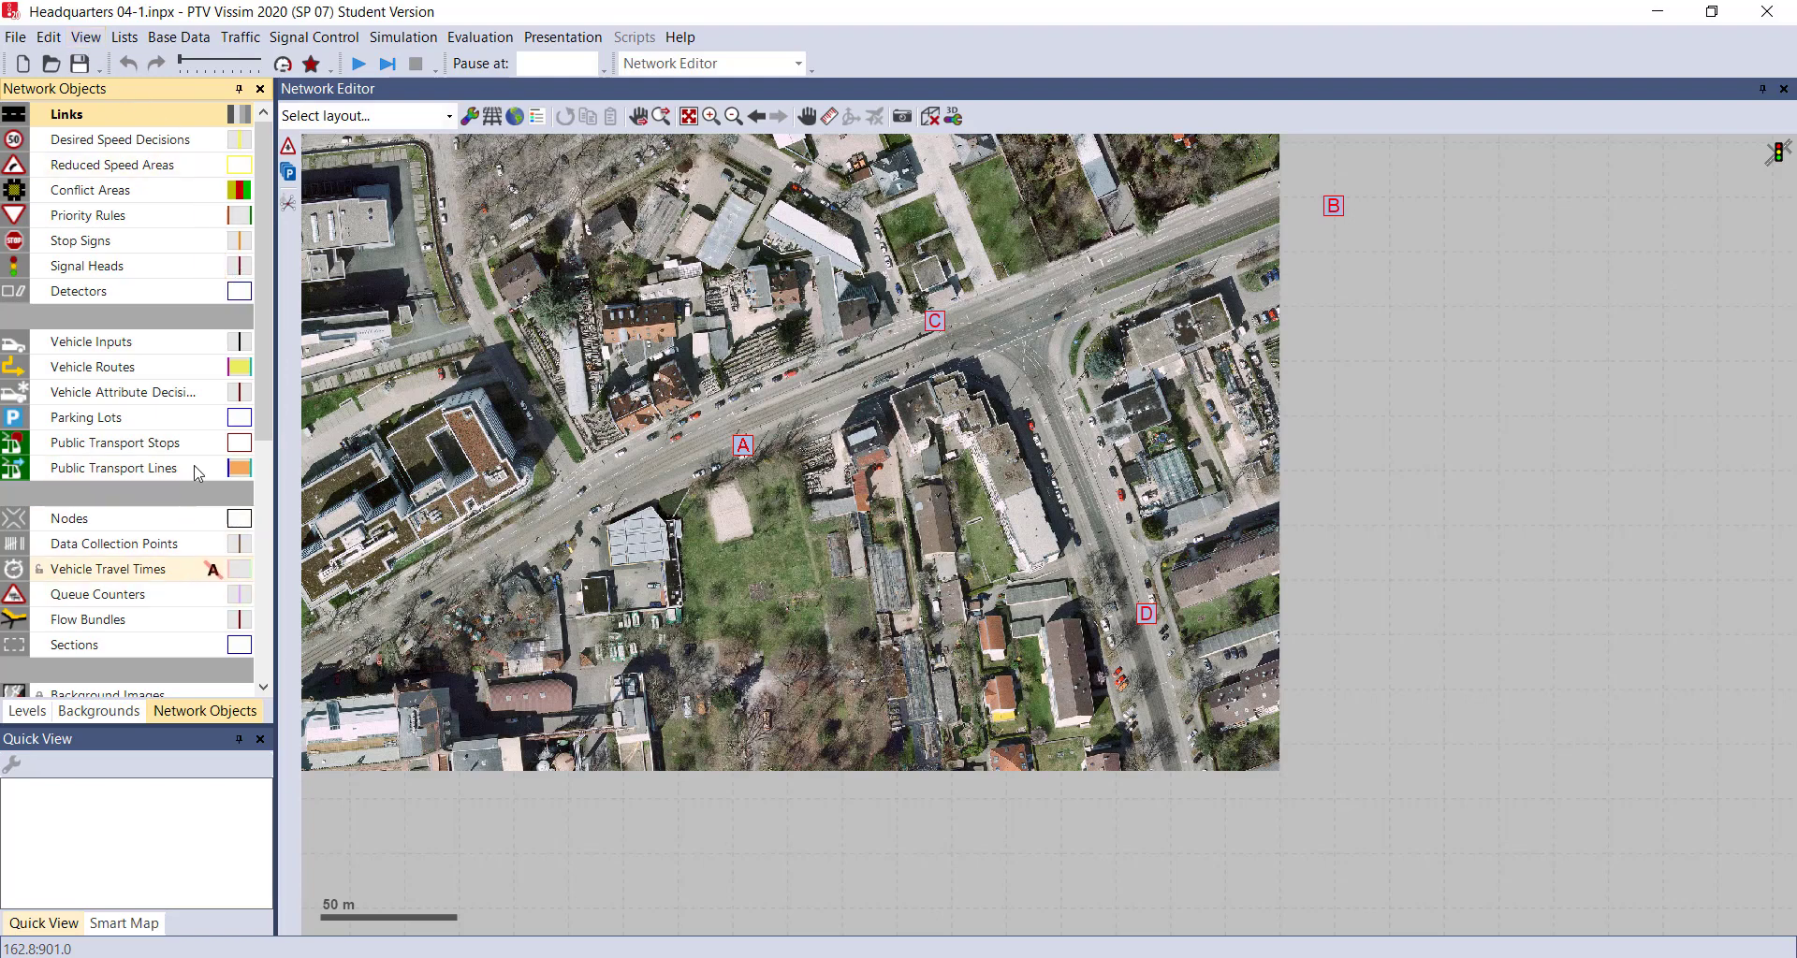
scroll(105, 348, "down", 4)
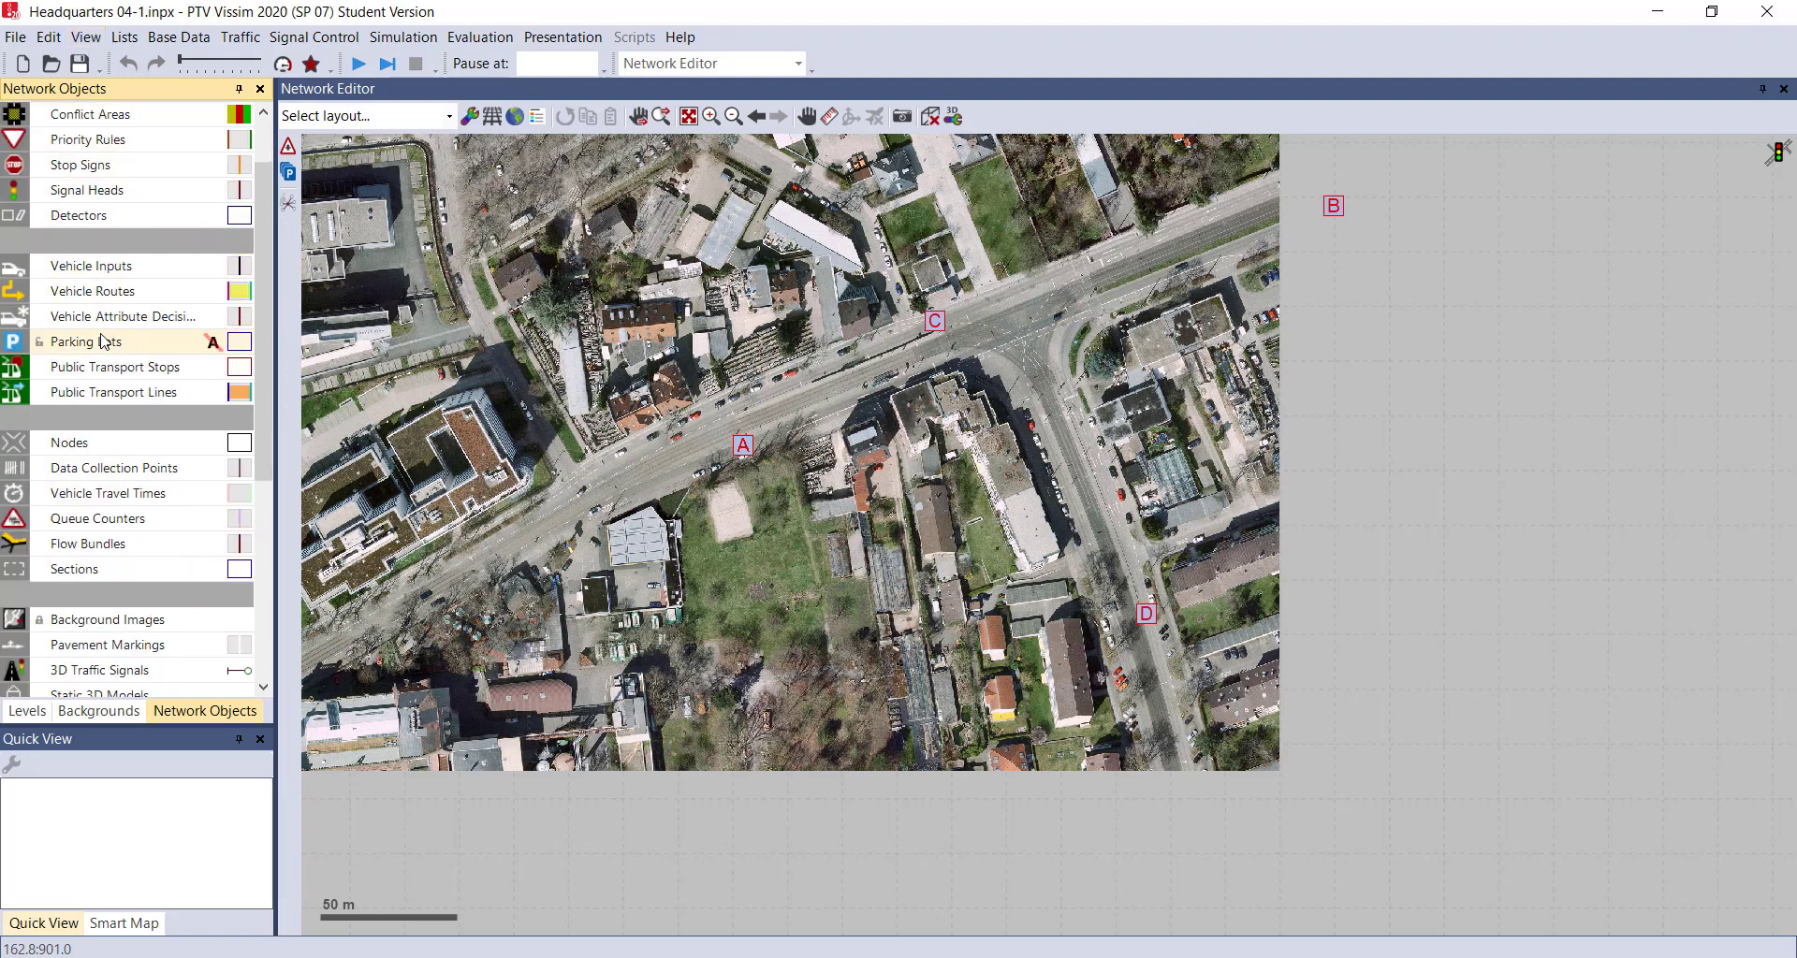
scroll(103, 360, "up", 4)
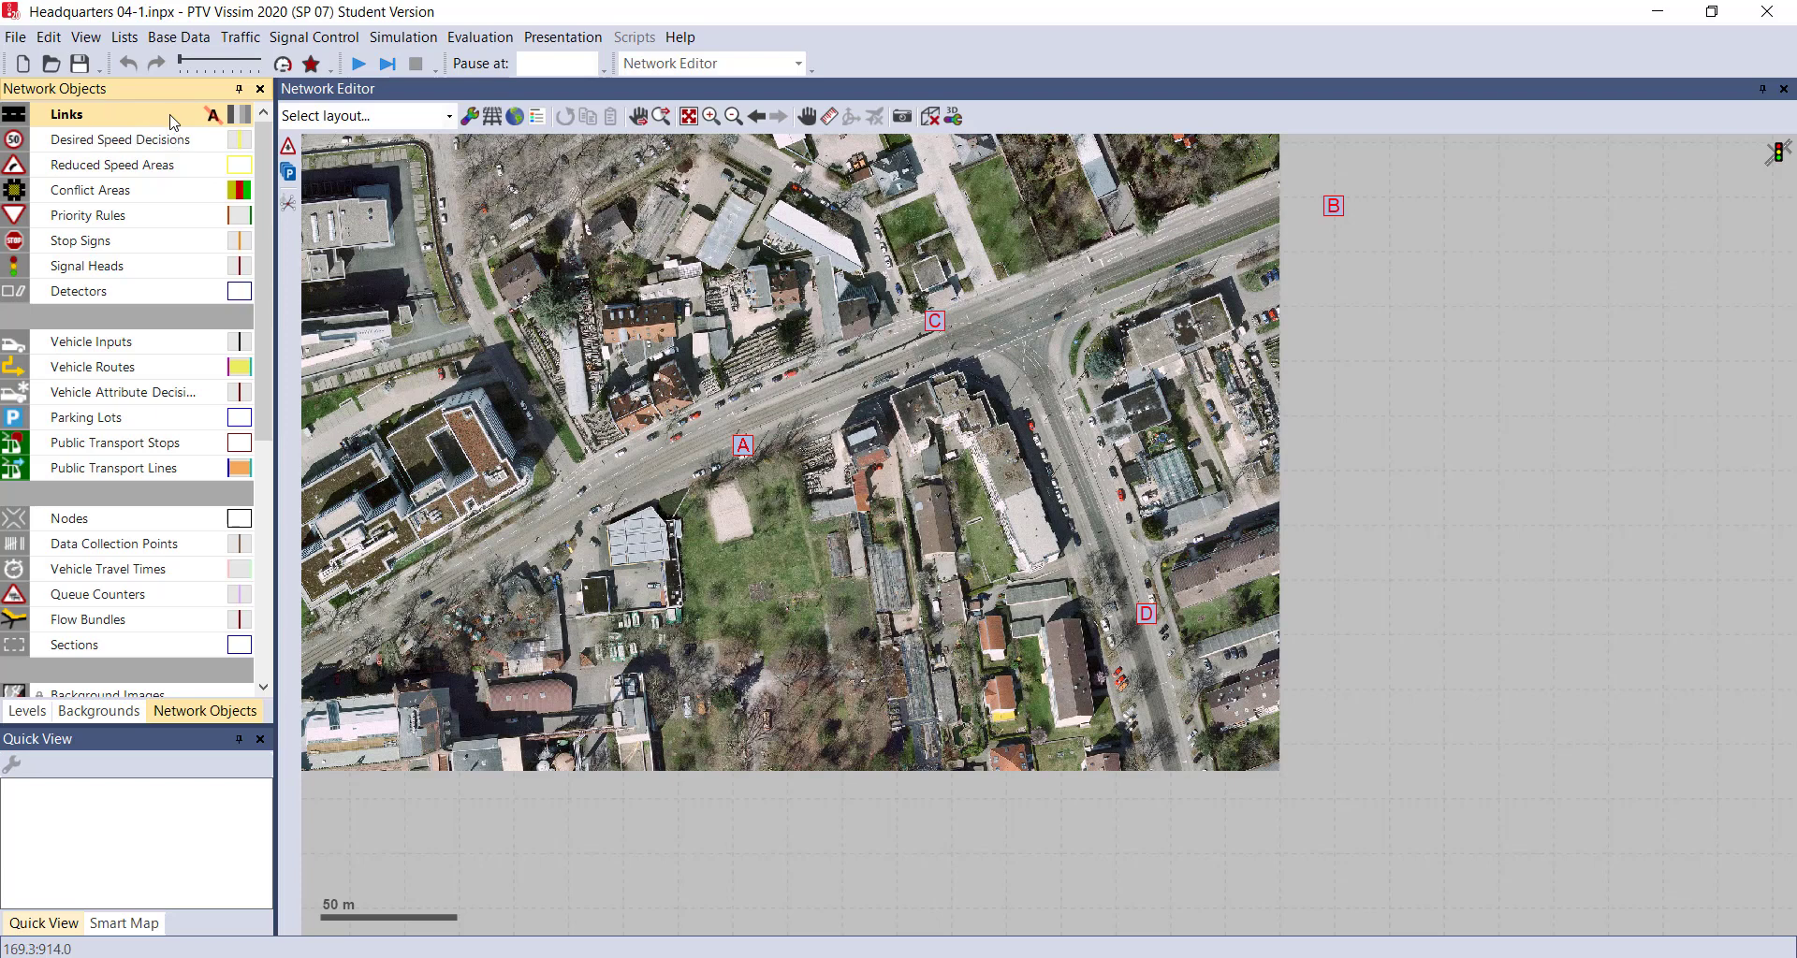
Select Links and draw a 210.225 m link northeast along the main street from label A.
right_click(692, 453)
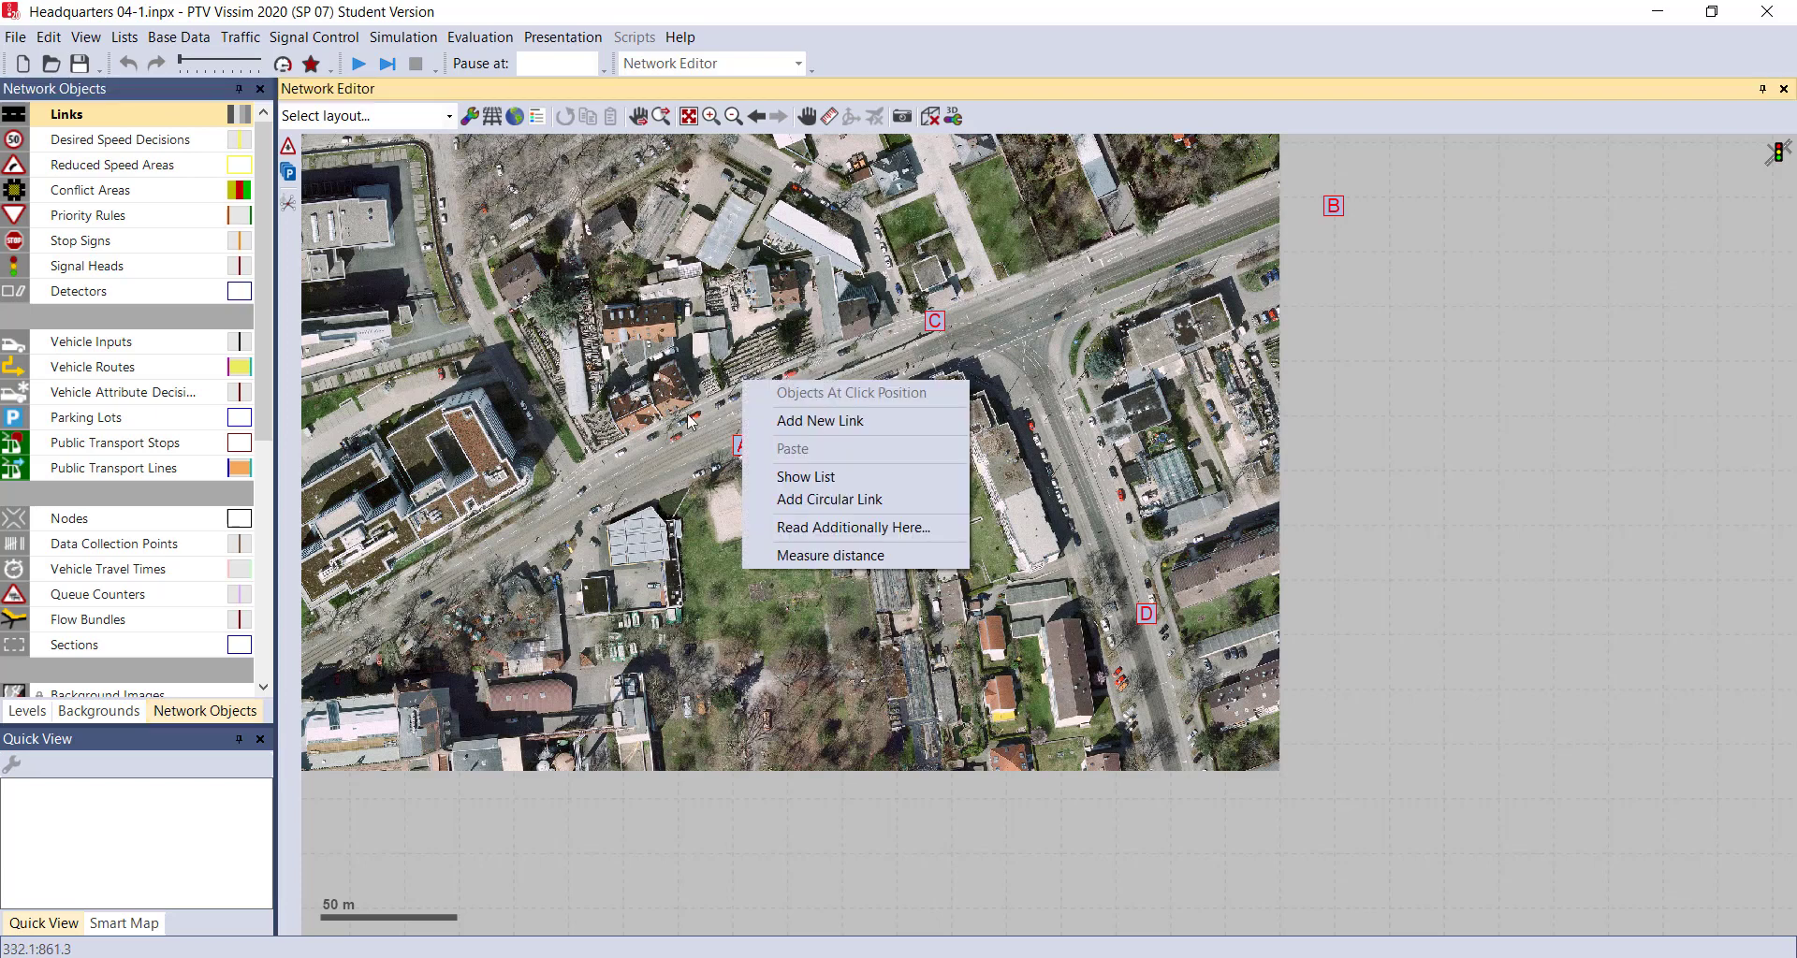
left_click(690, 423)
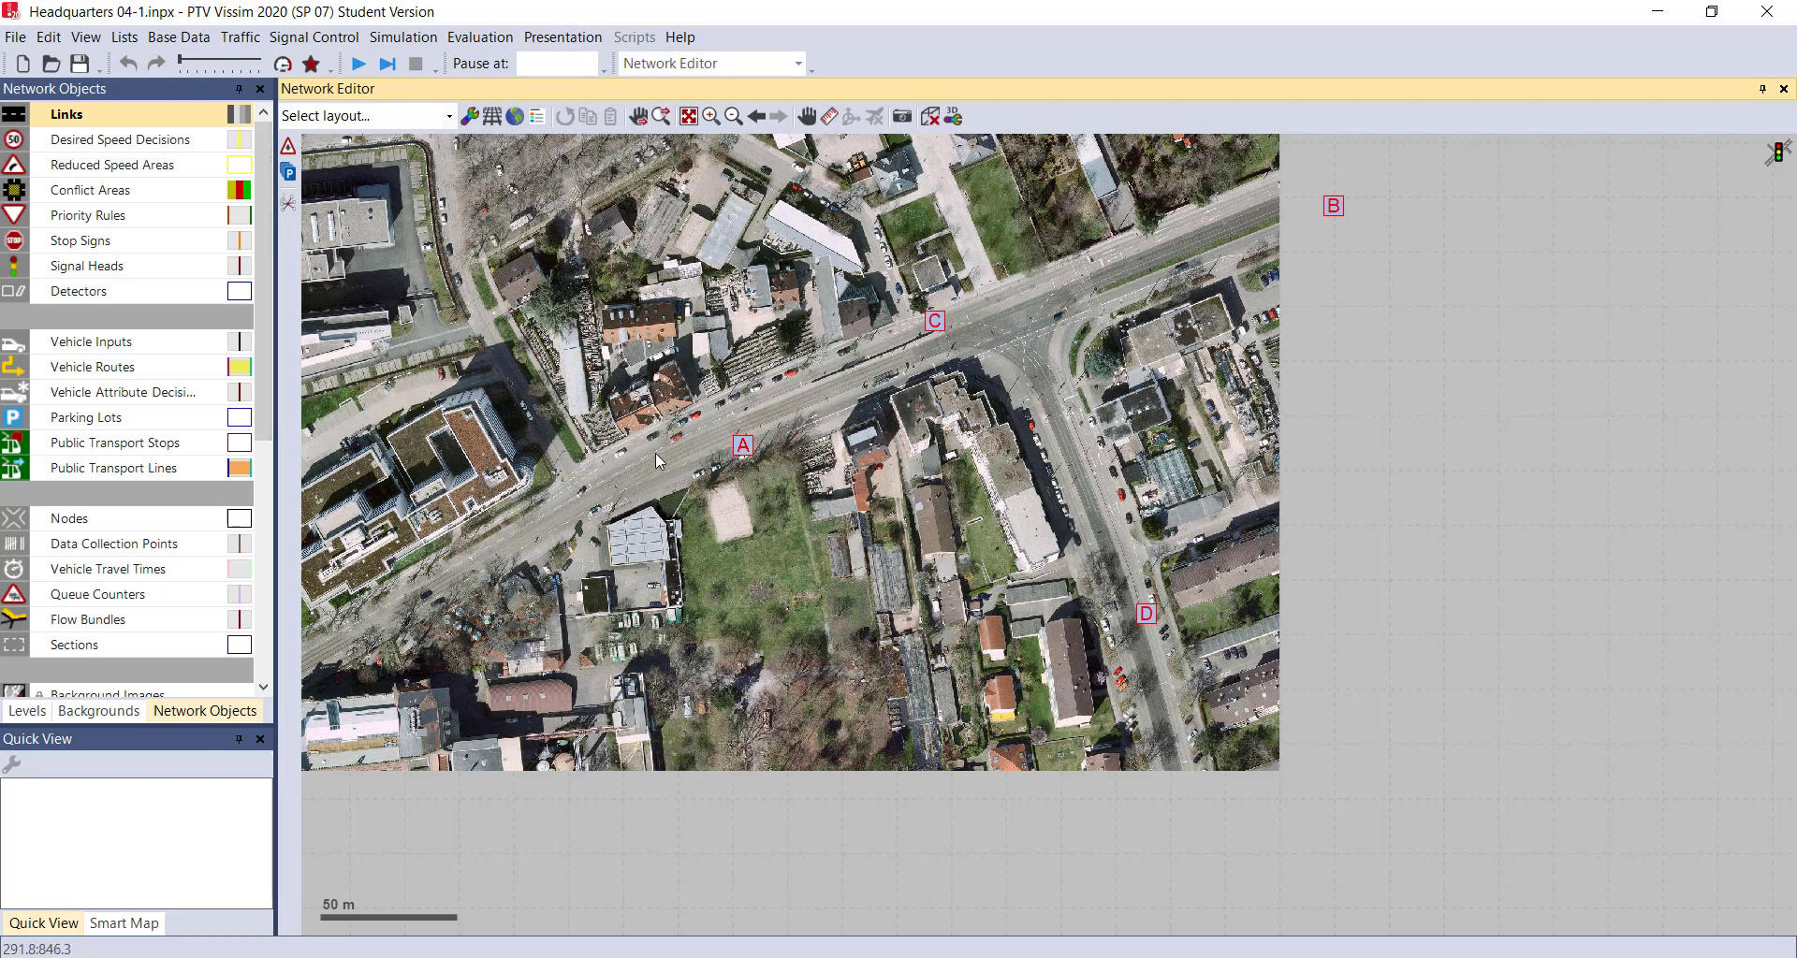
left_click(143, 125)
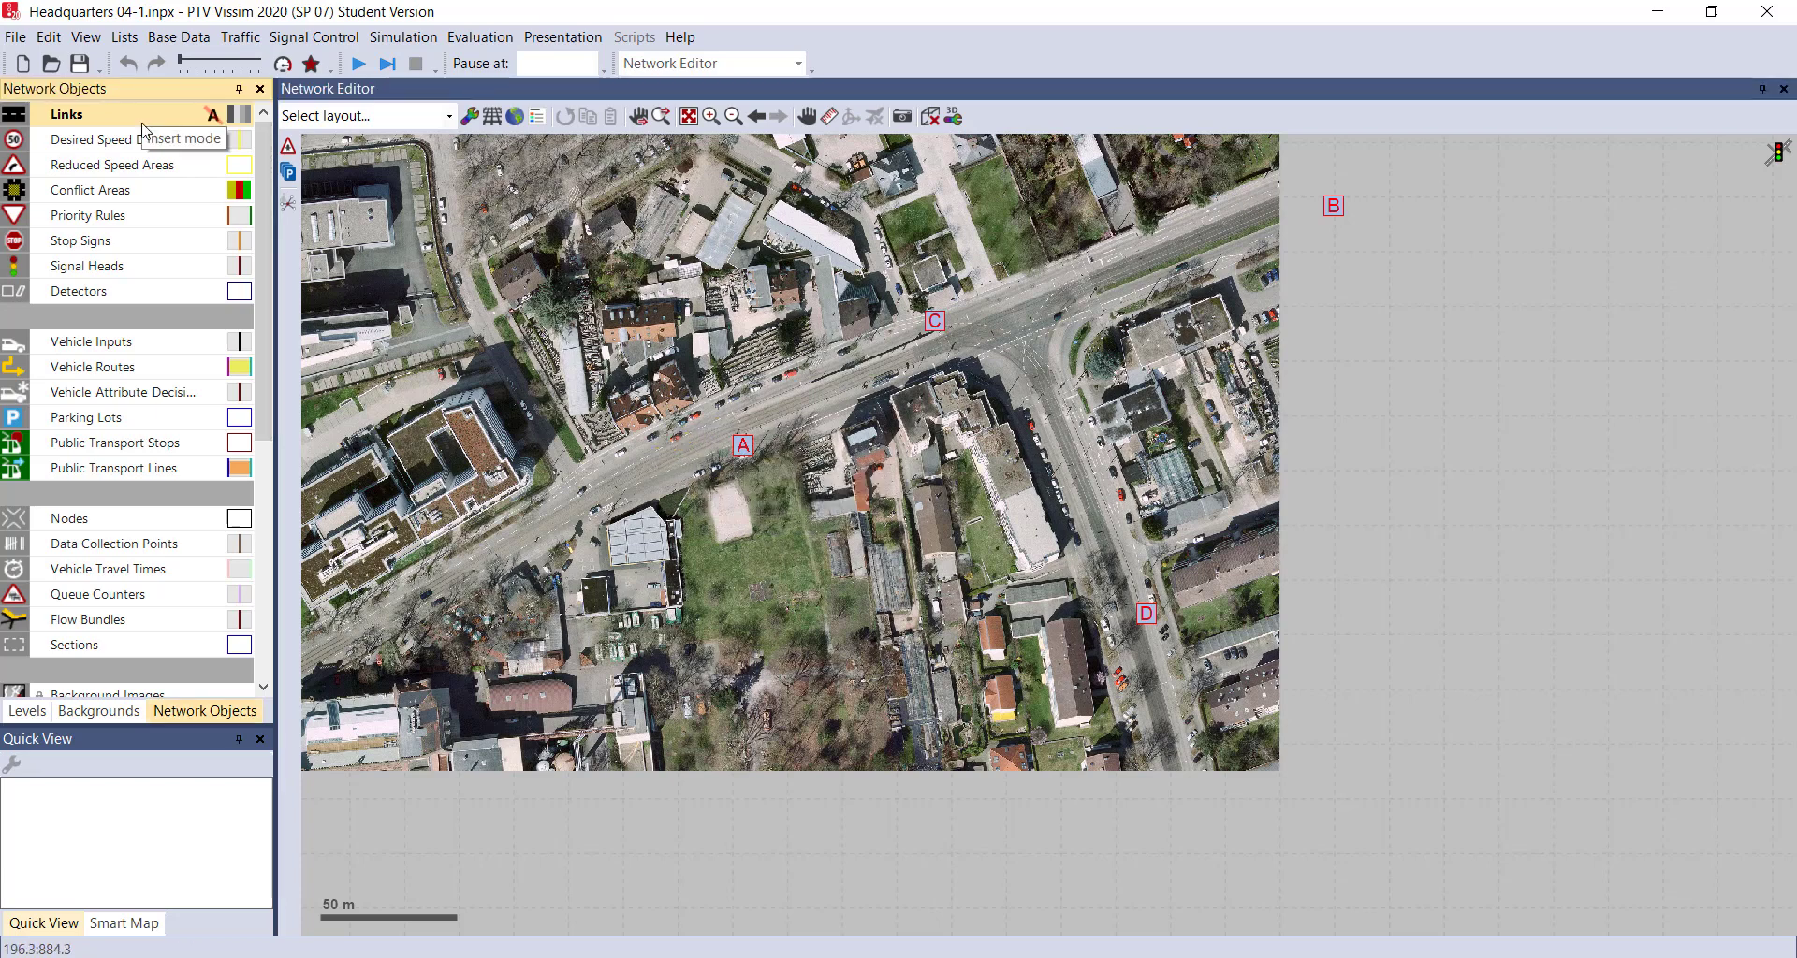
left_click(659, 448)
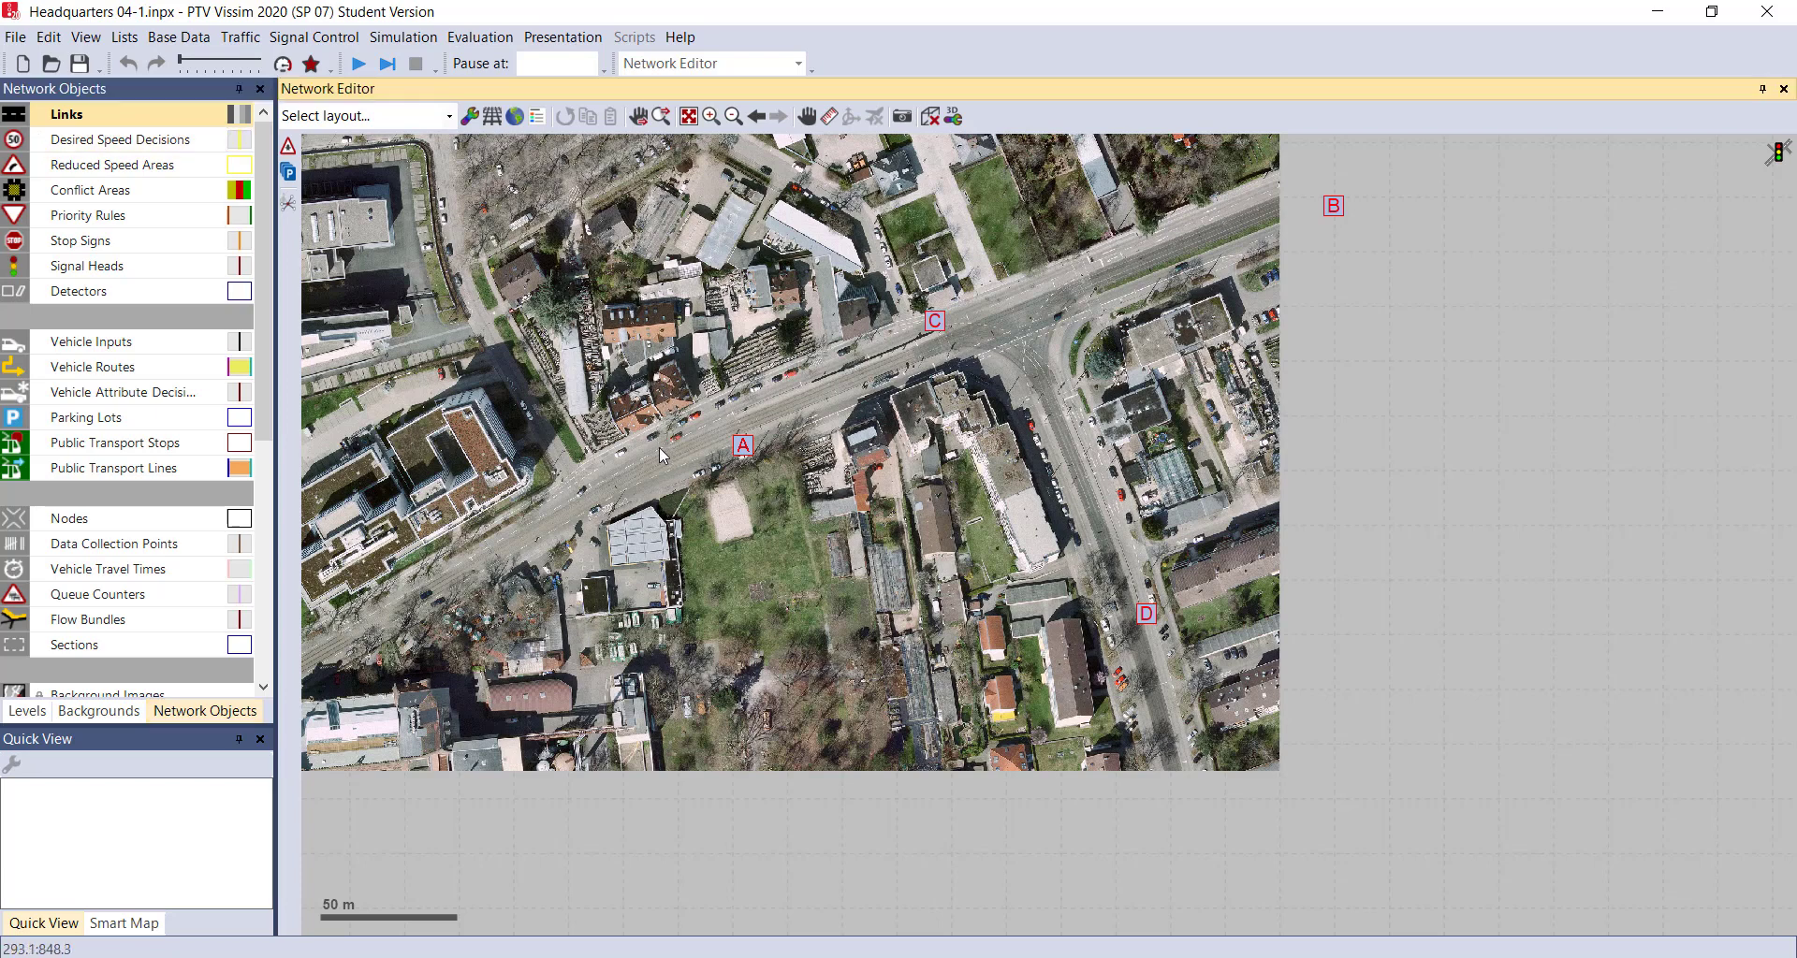
left_click_drag(659, 447, 1191, 231)
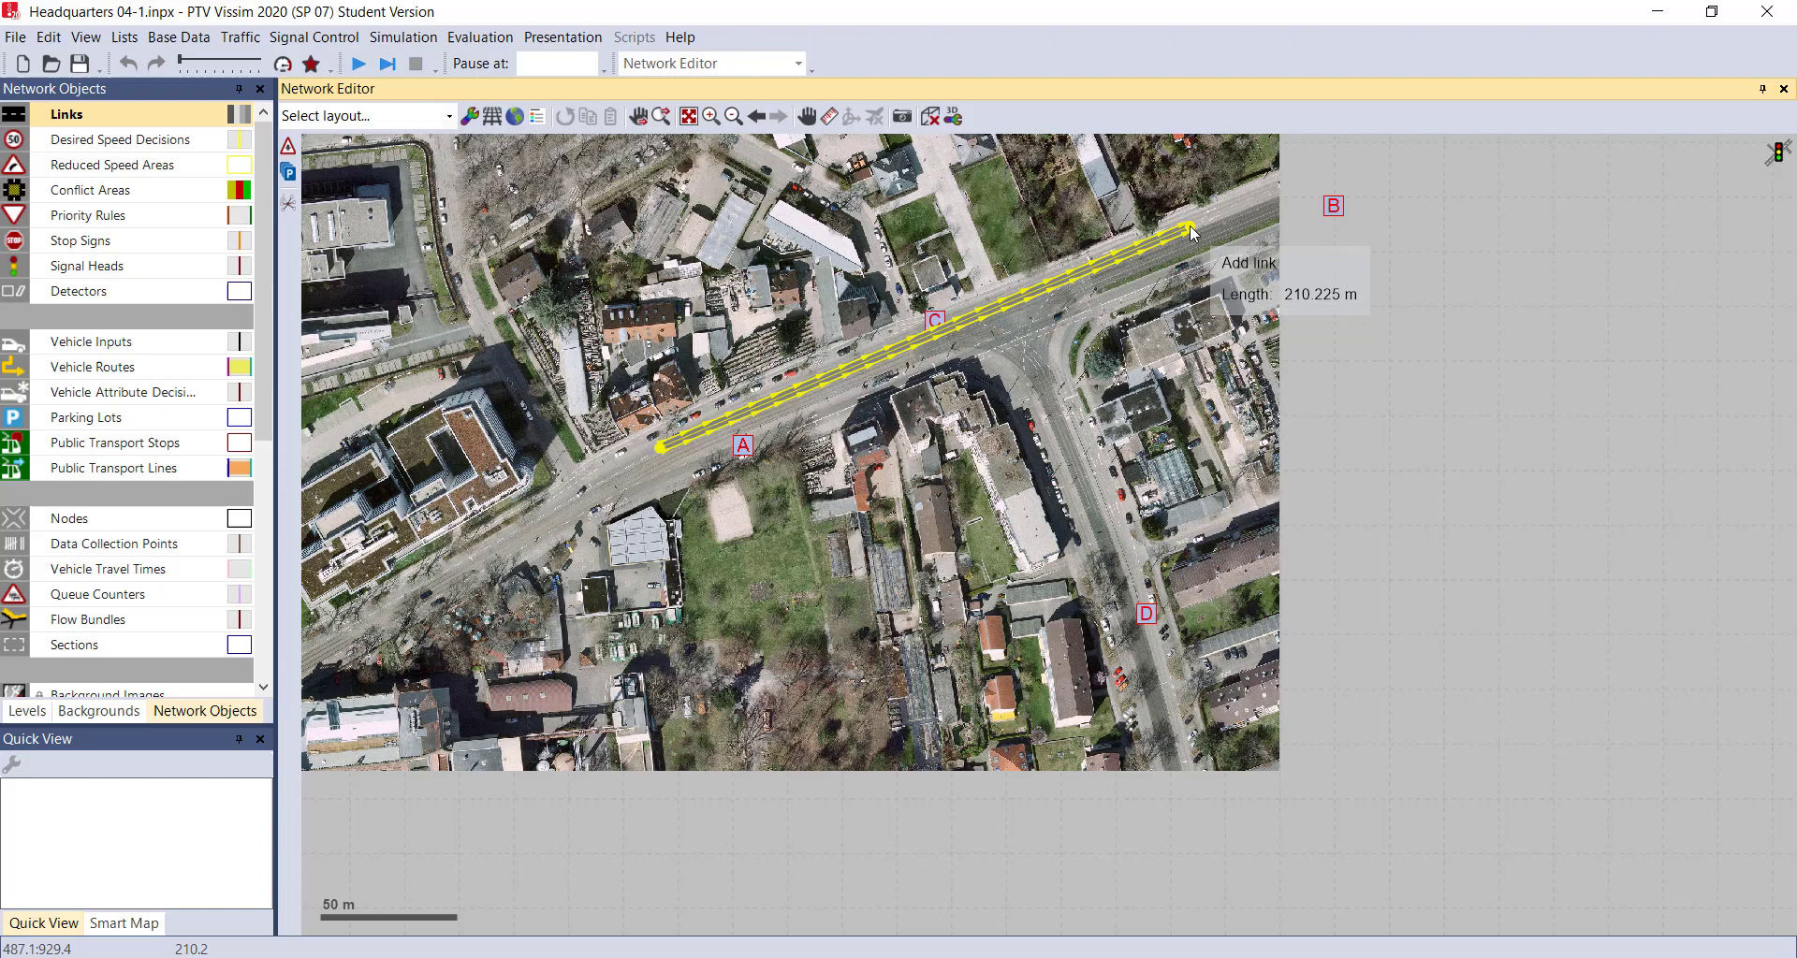
left_click_drag(1190, 232, 1191, 232)
Enter NS as the new link's name, clearing a stray N first.
left_click(483, 178)
type("NS")
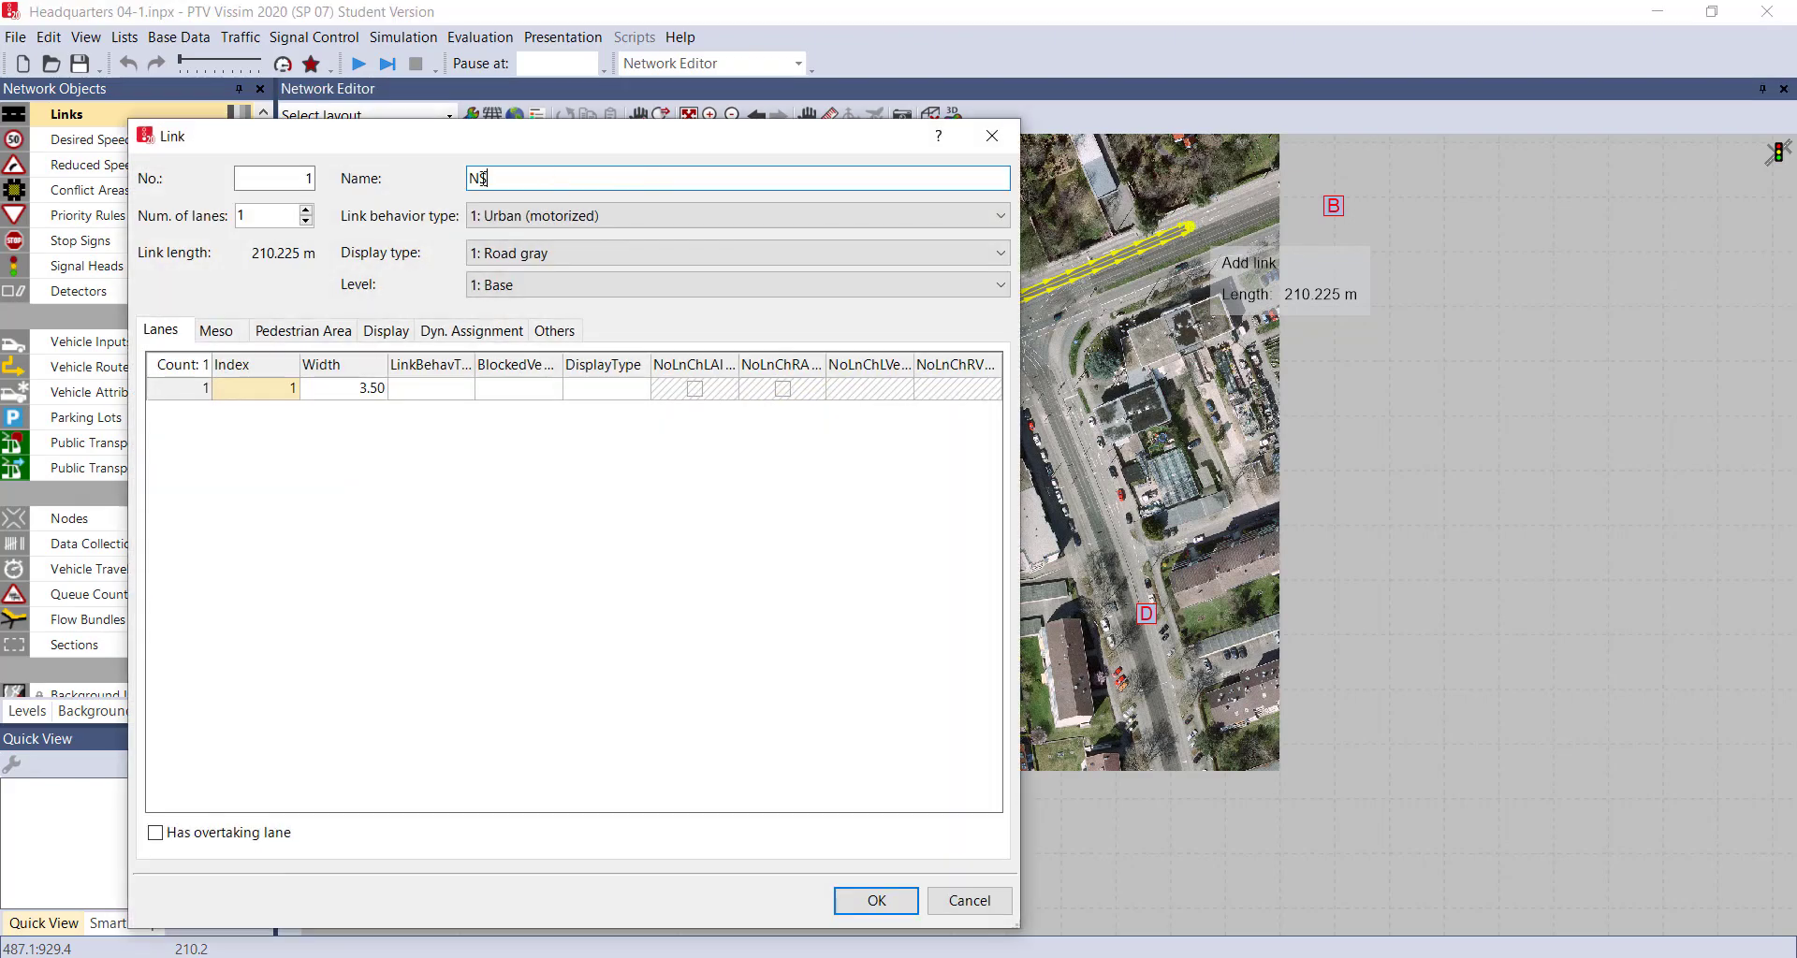
double_click(483, 178)
key("BackSpace")
type("NS")
Give the link two lanes and set lane 2's width to 4.50 m.
left_click(306, 212)
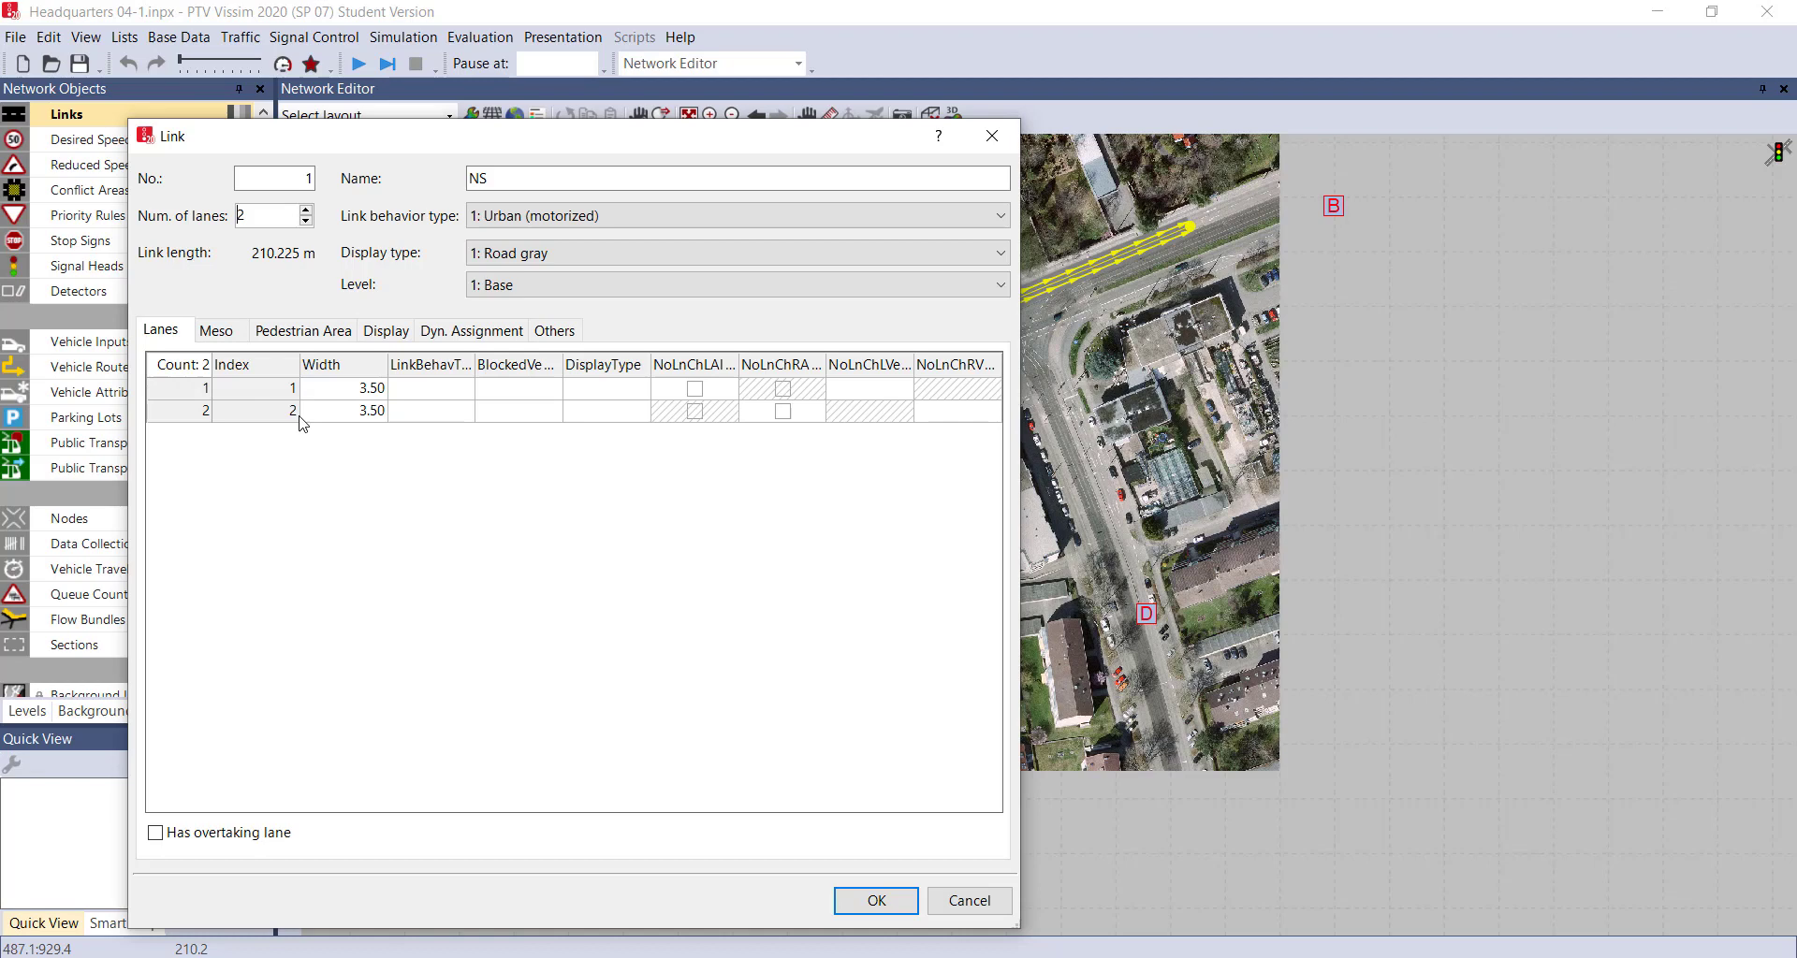
left_click(362, 416)
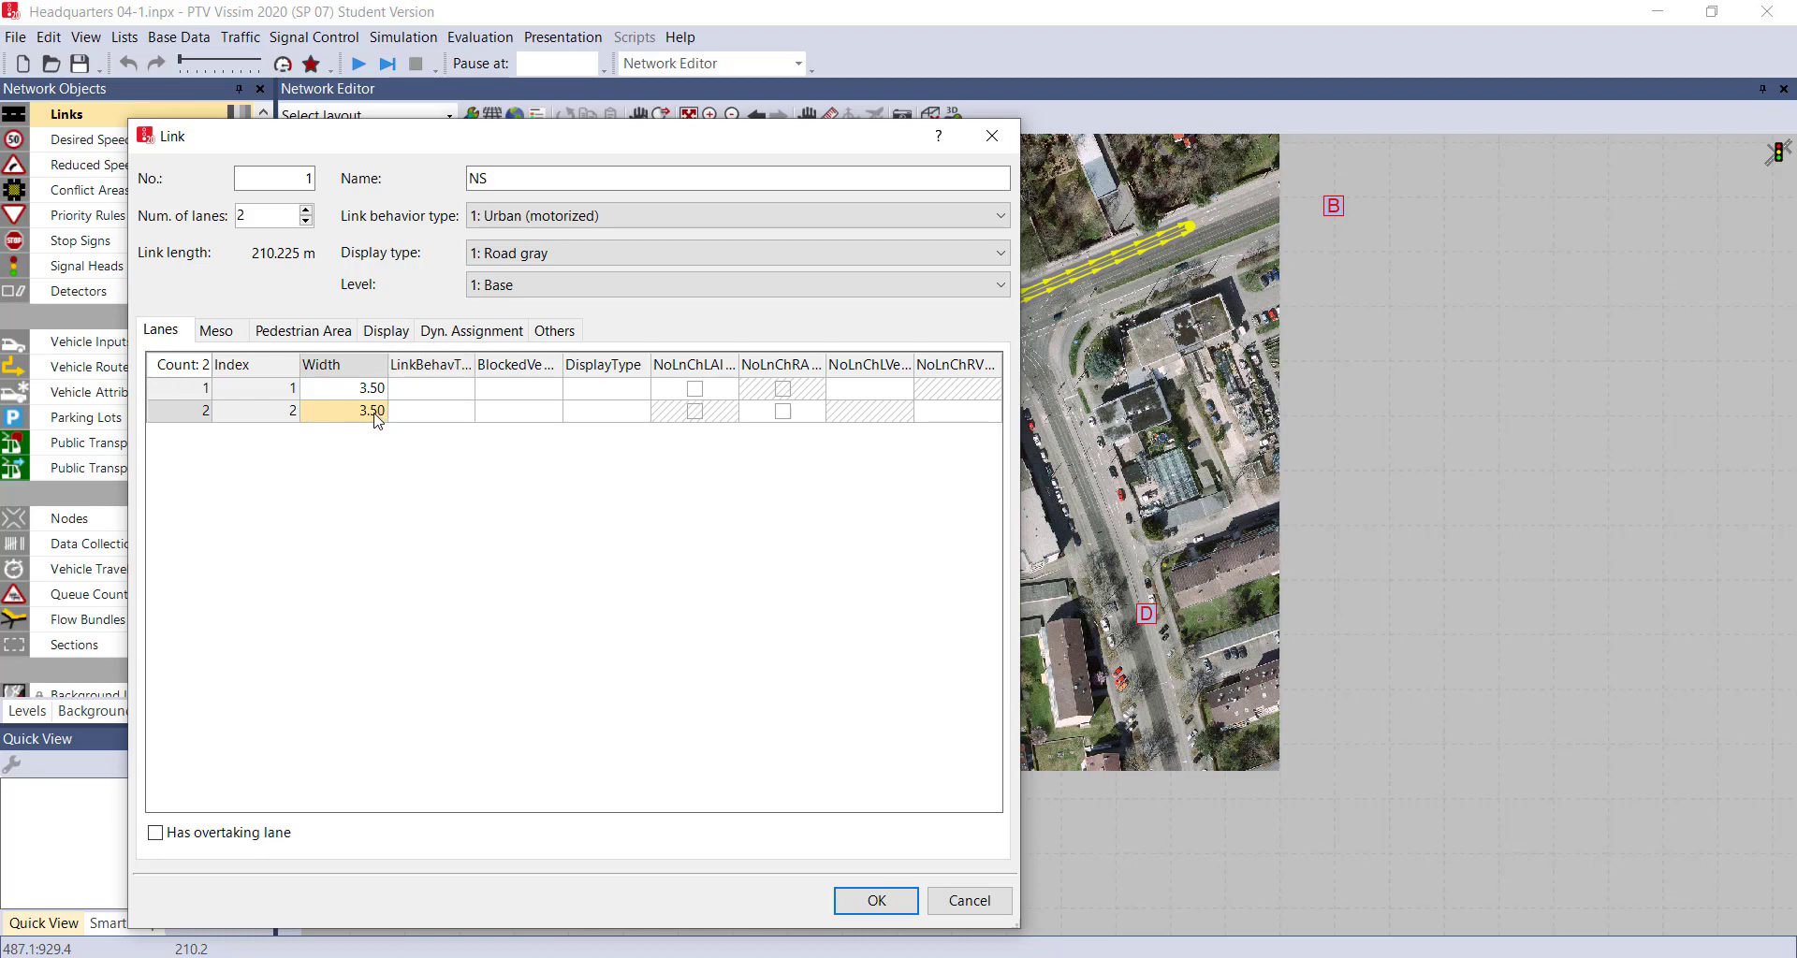
left_click(374, 414)
type("4.5")
left_click(473, 562)
left_click(518, 225)
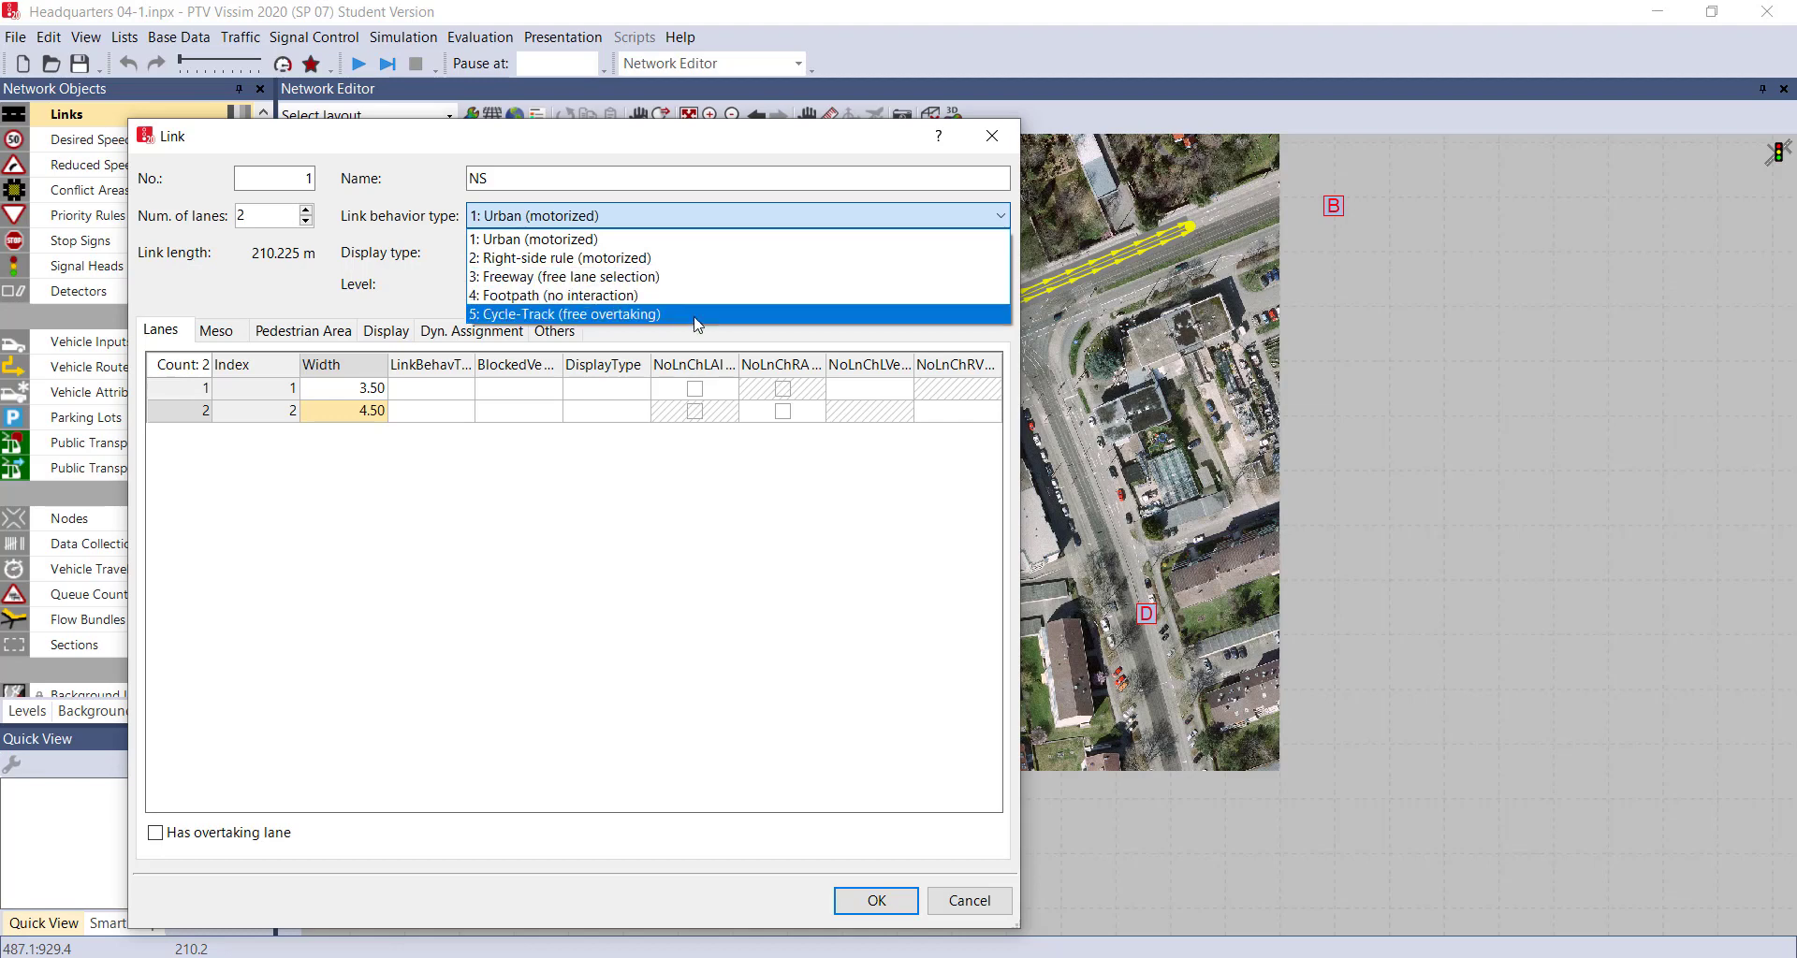
left_click(529, 255)
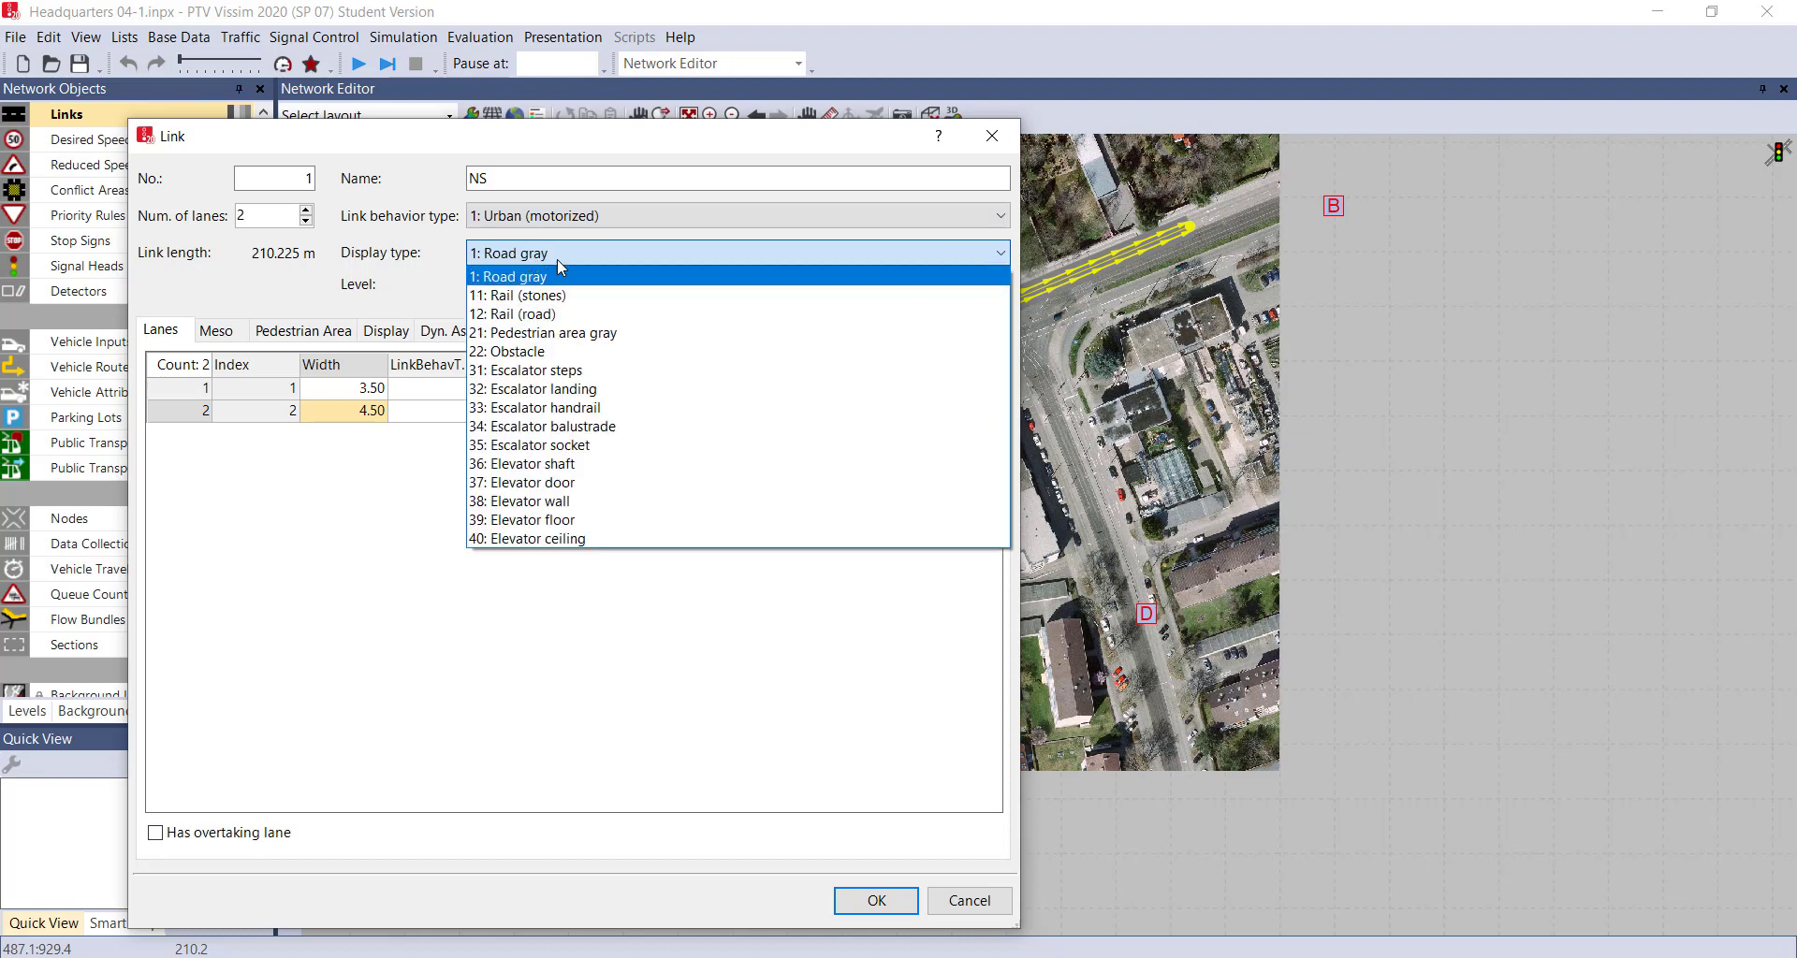
left_click(554, 276)
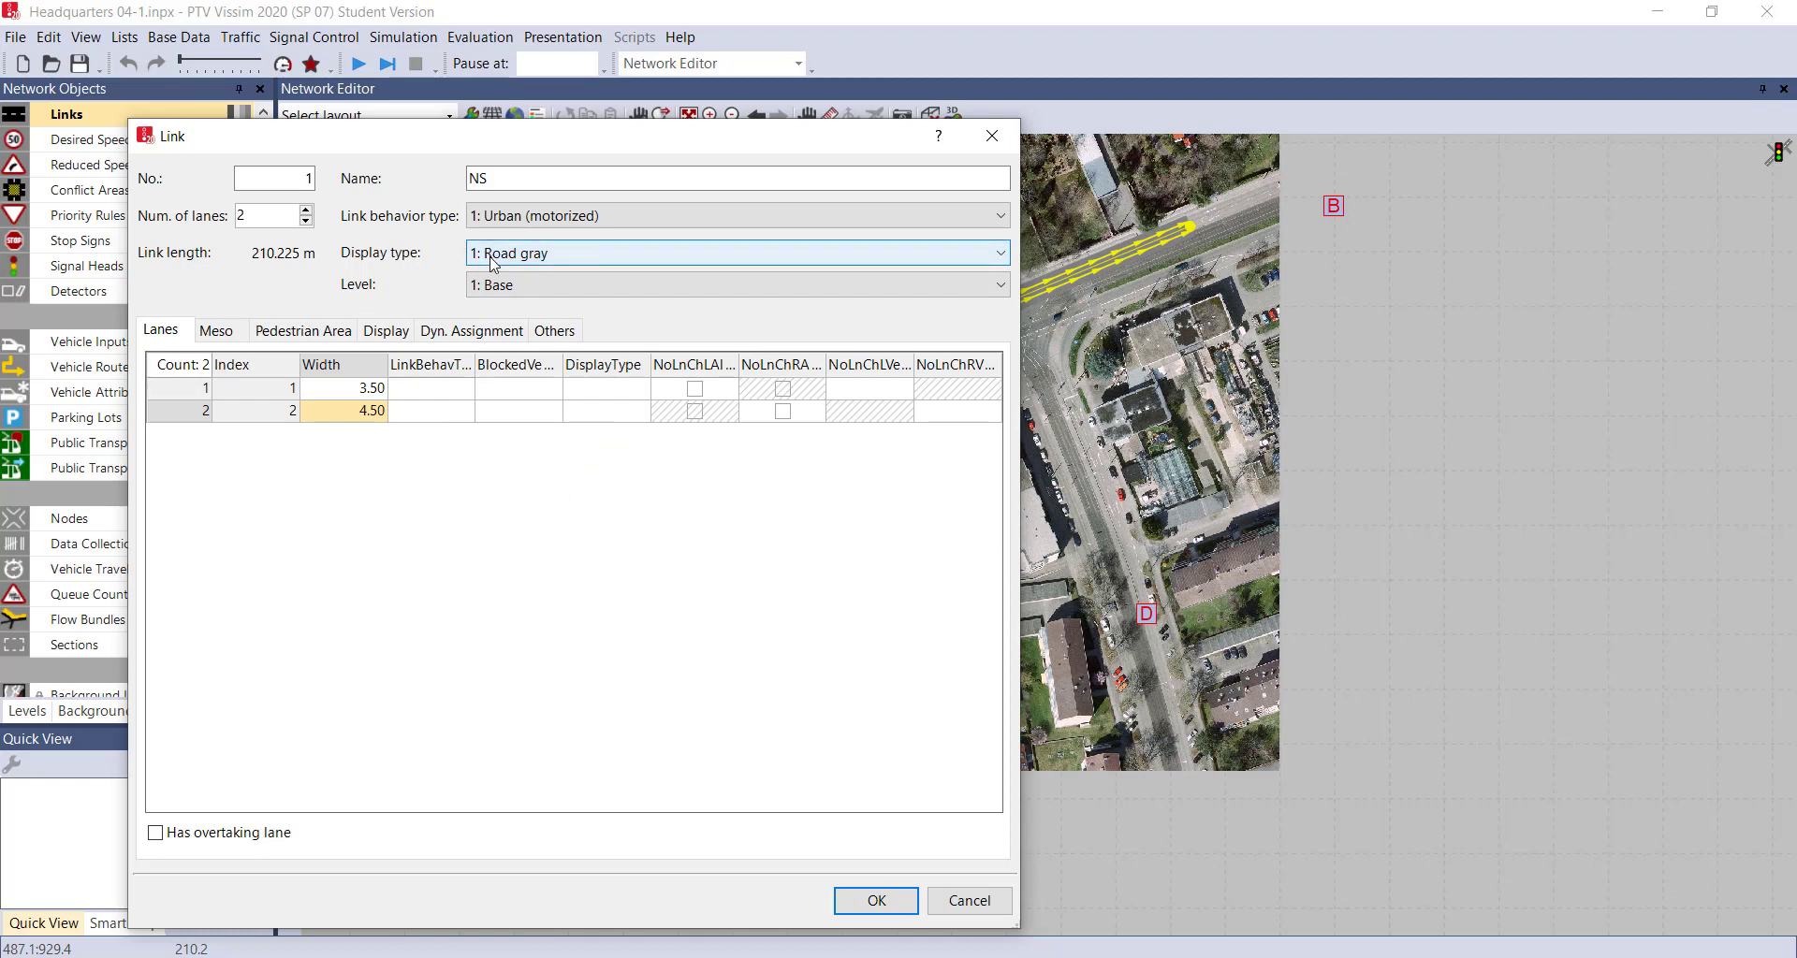
left_click(525, 264)
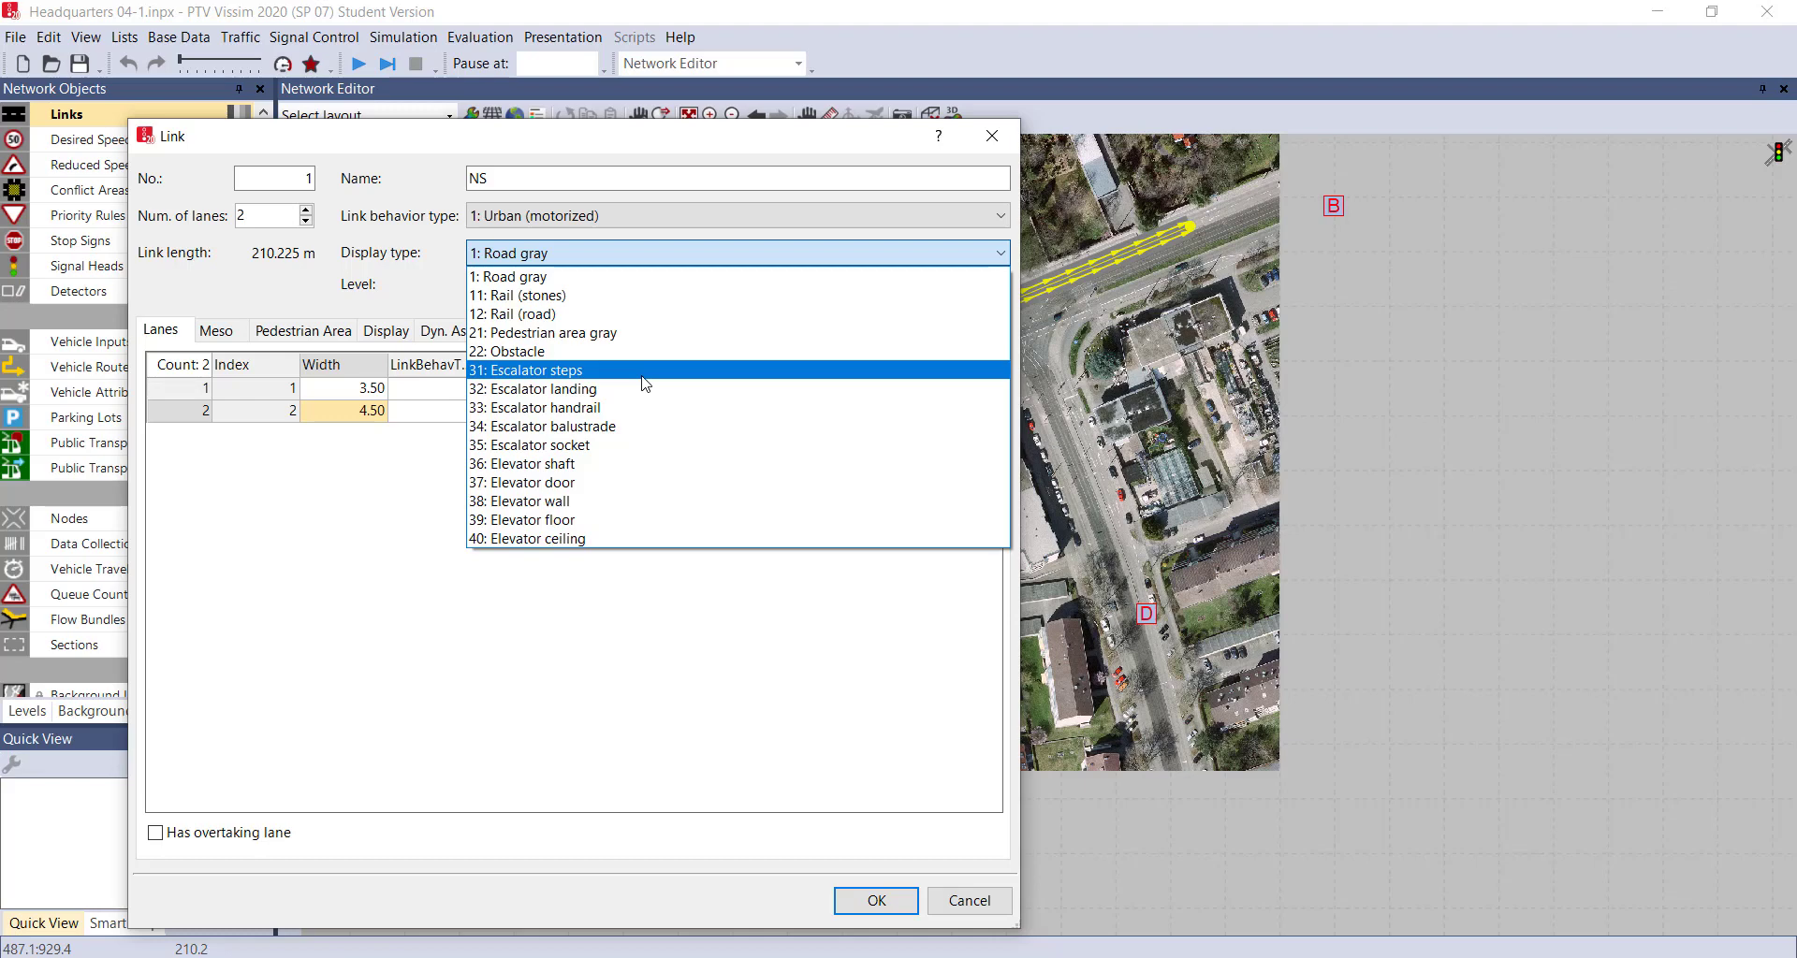
left_click(624, 287)
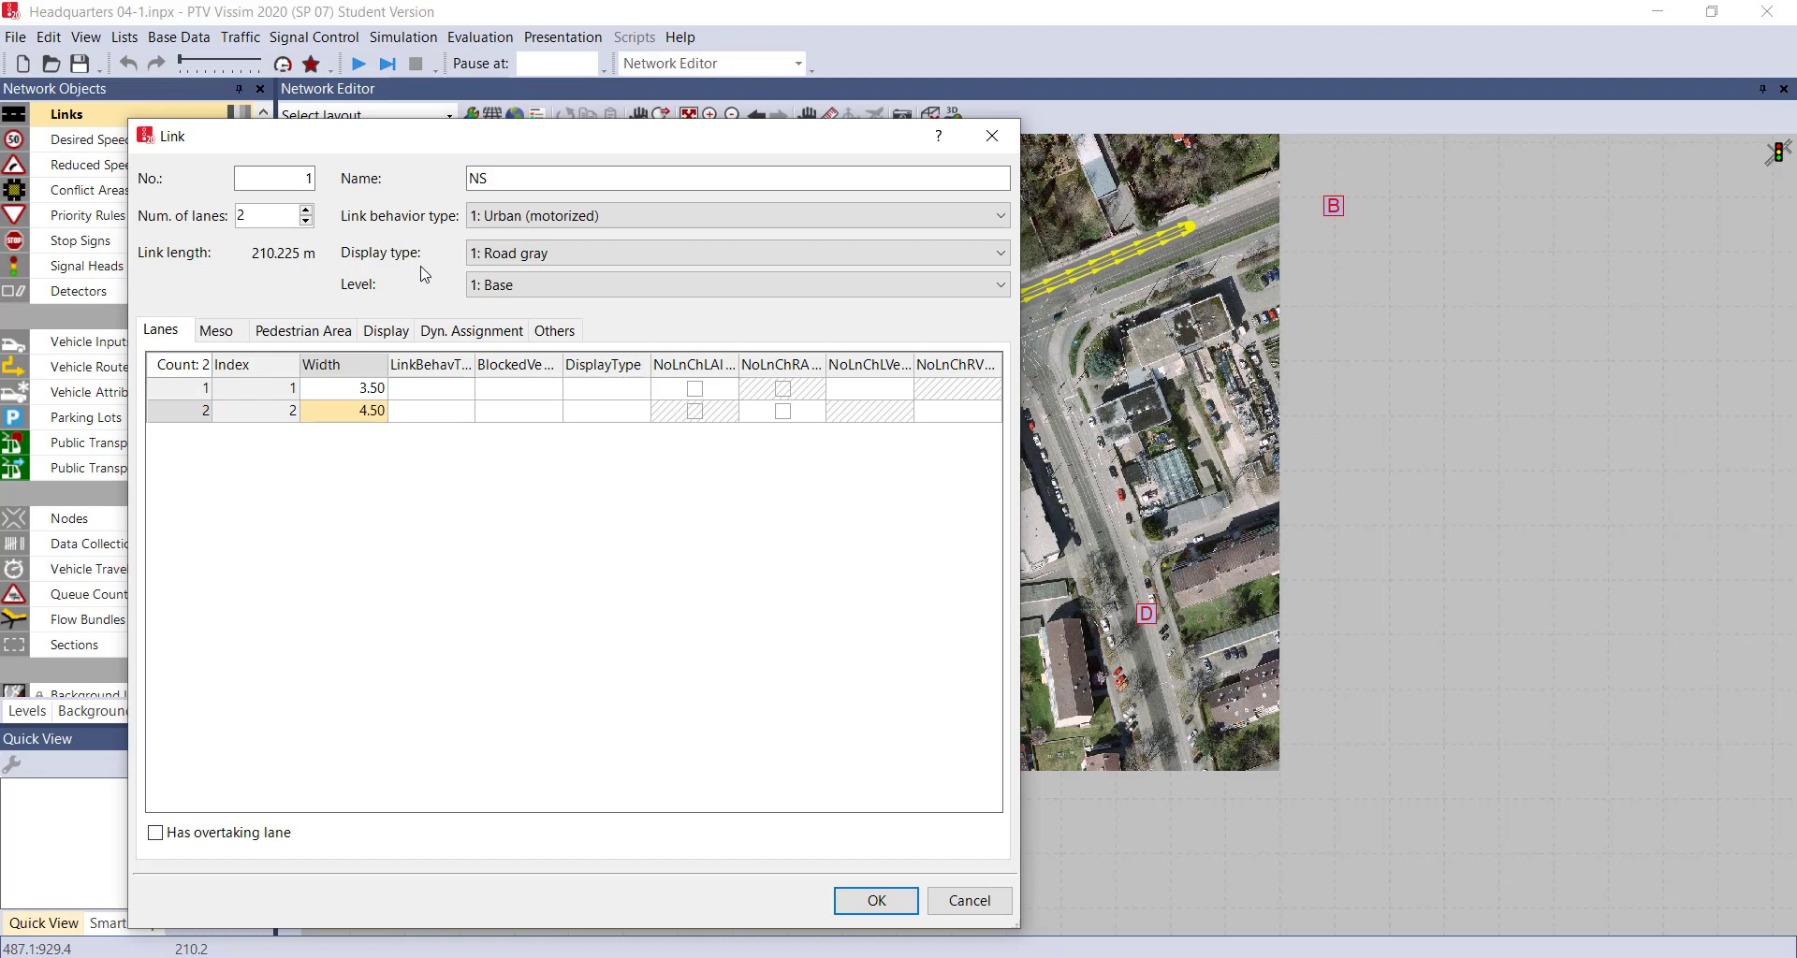
Keep the NS link's level set to 1: Base.
left_click(510, 292)
left_click(513, 304)
left_click(543, 299)
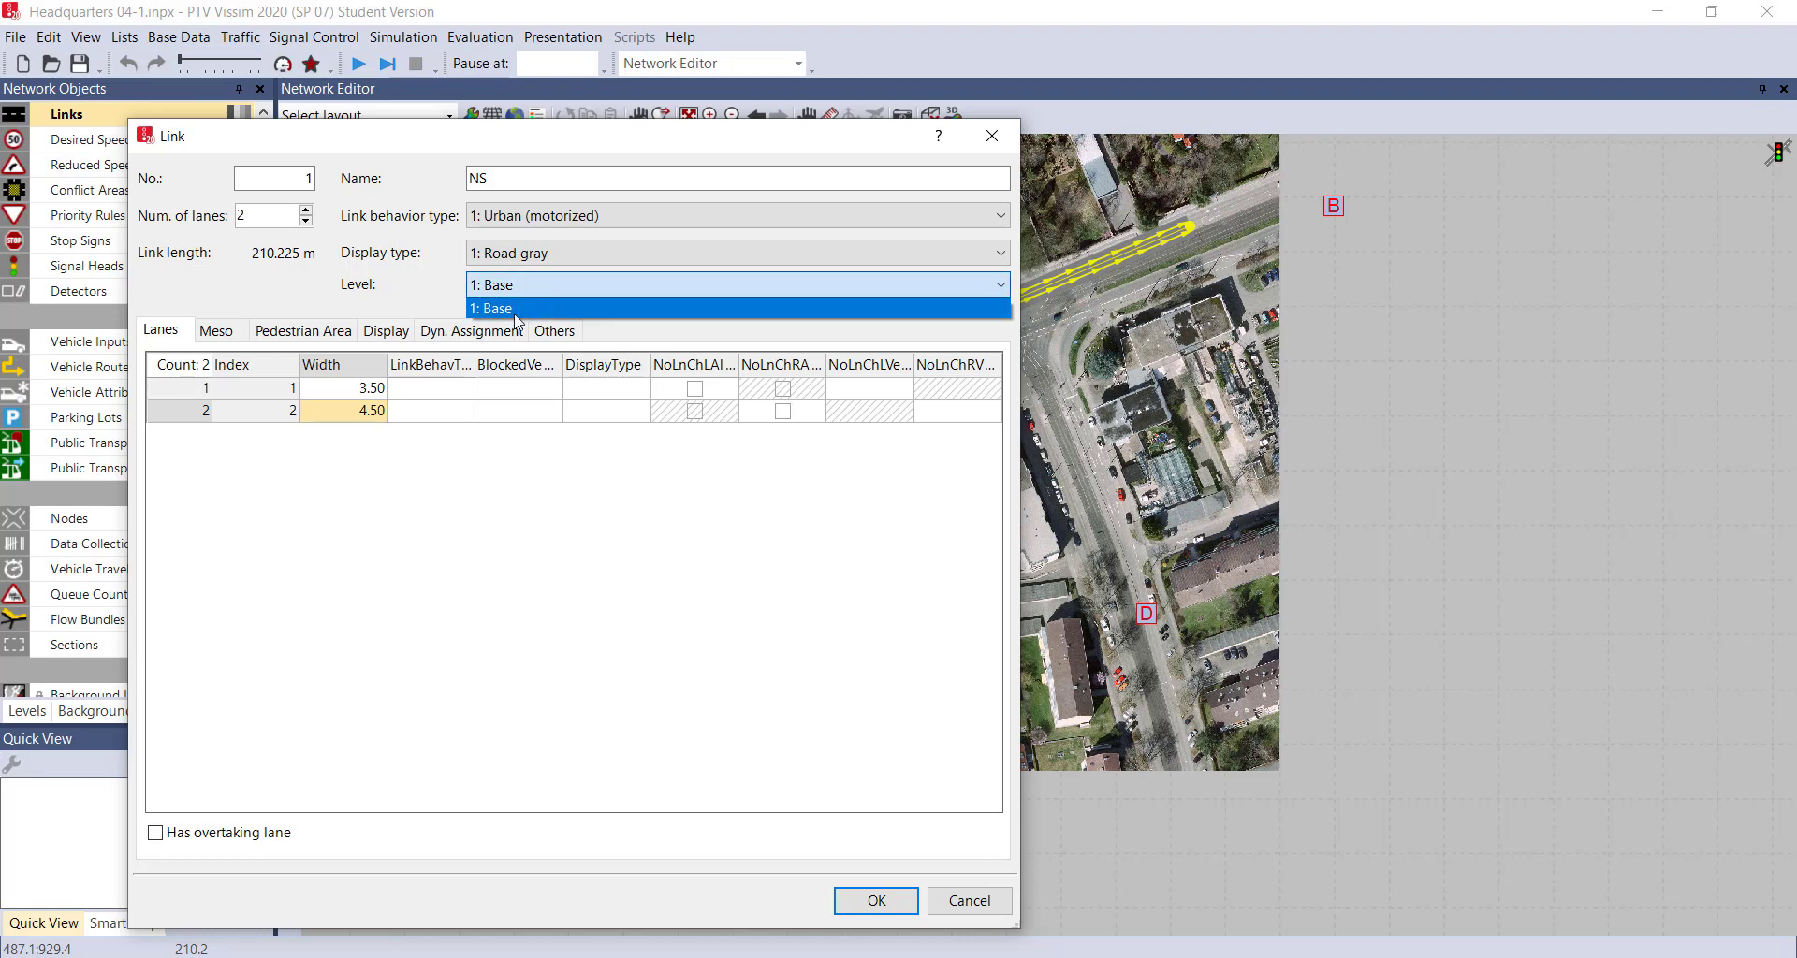
left_click(545, 294)
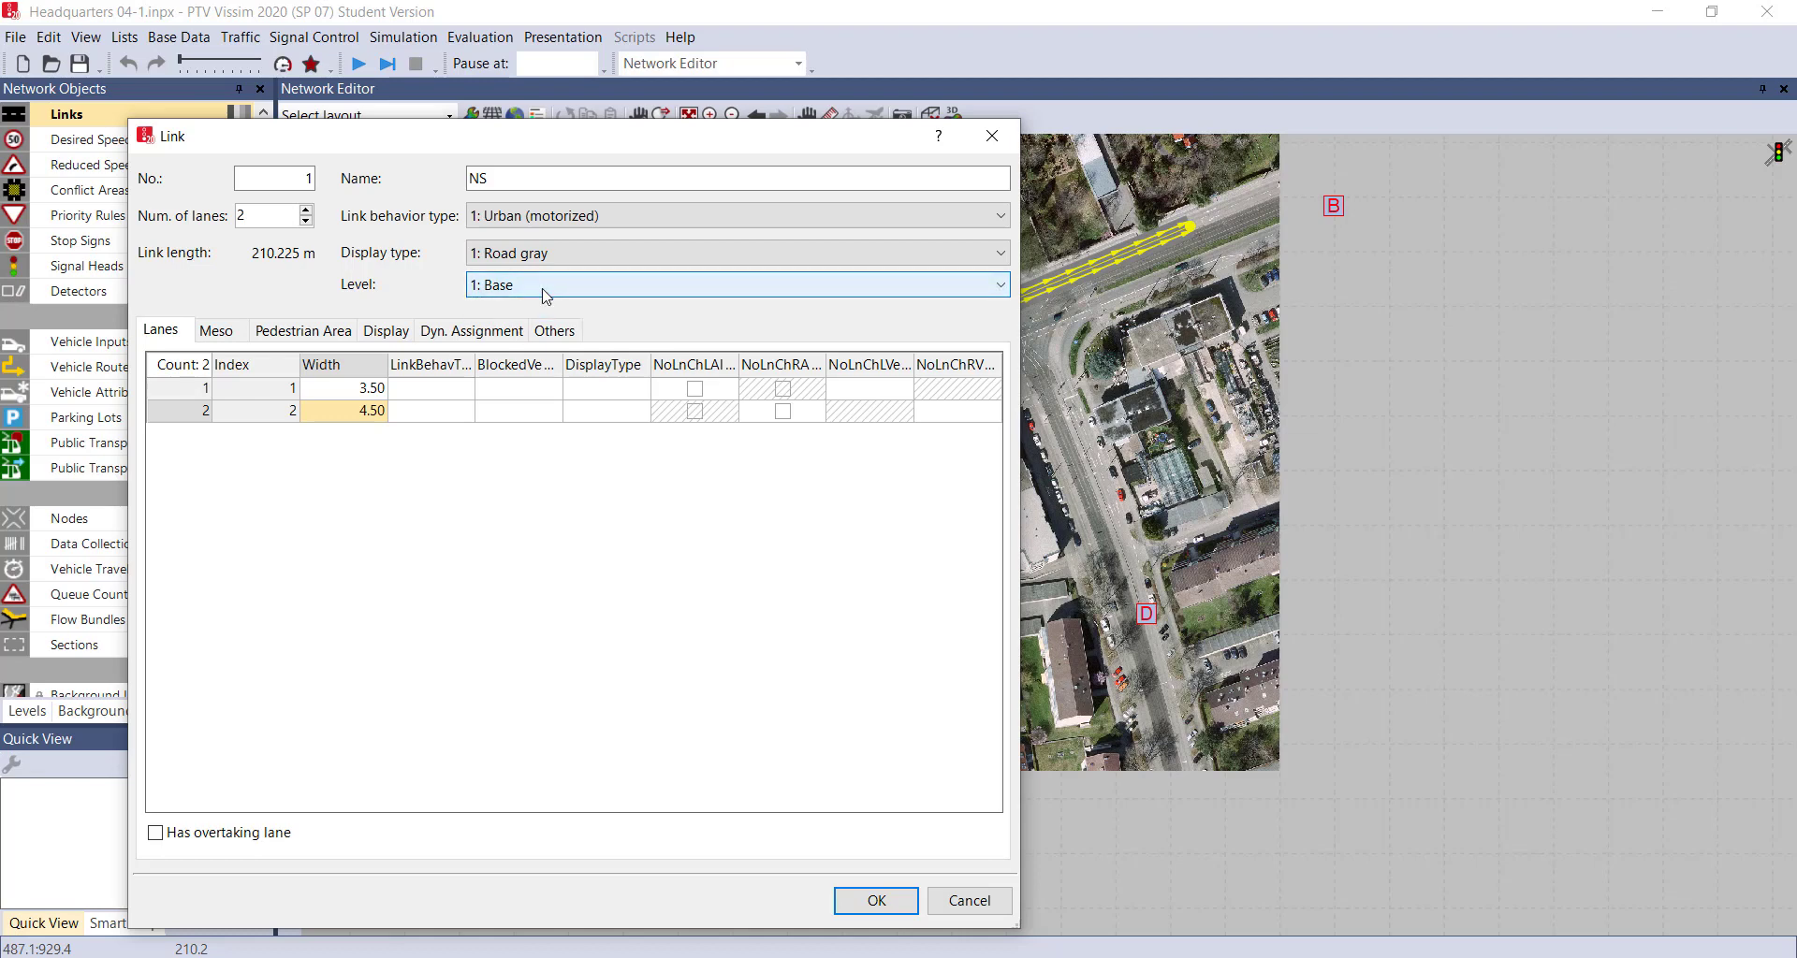